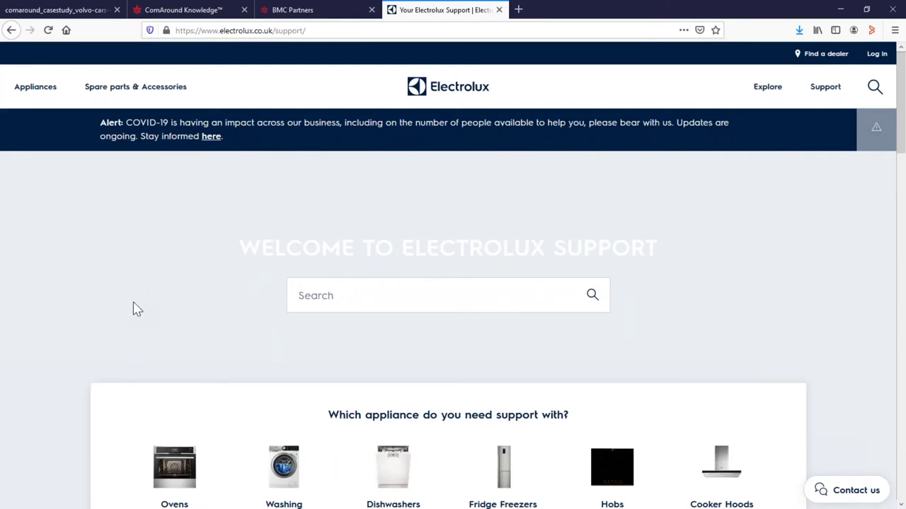
scroll(137, 309, down, 1)
scroll(122, 308, down, 3)
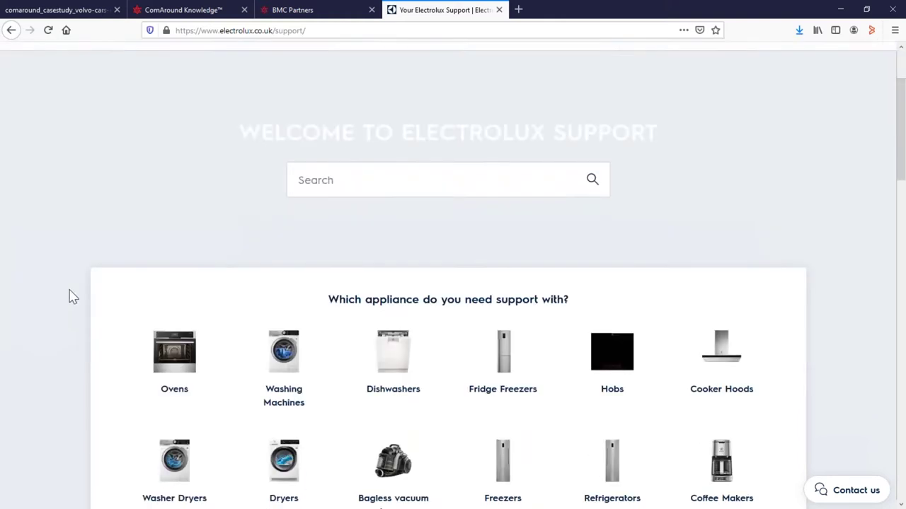
scroll(59, 300, up, 3)
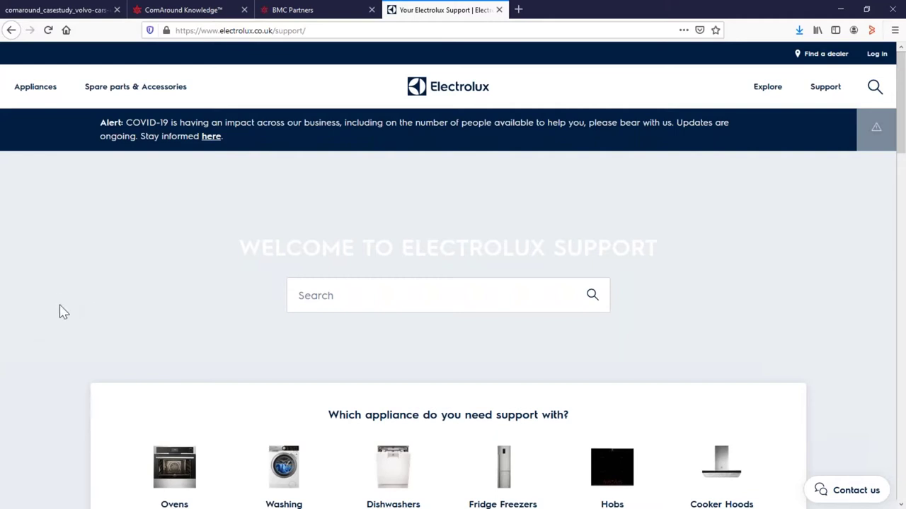
scroll(65, 312, down, 1)
scroll(60, 312, down, 2)
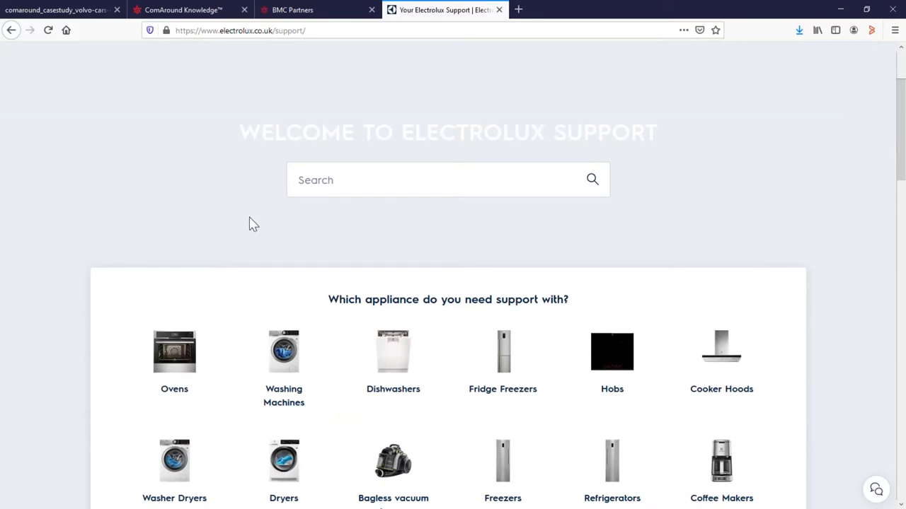
scroll(324, 366, down, 1)
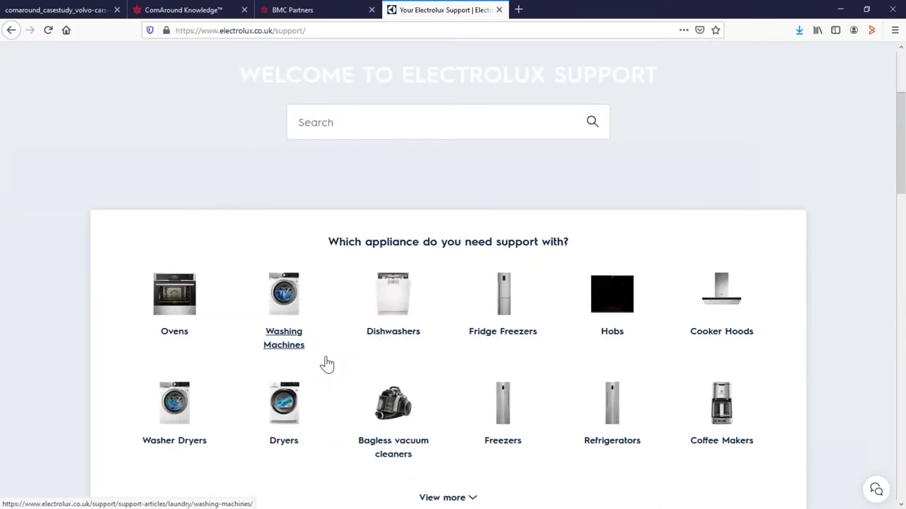
scroll(327, 364, down, 1)
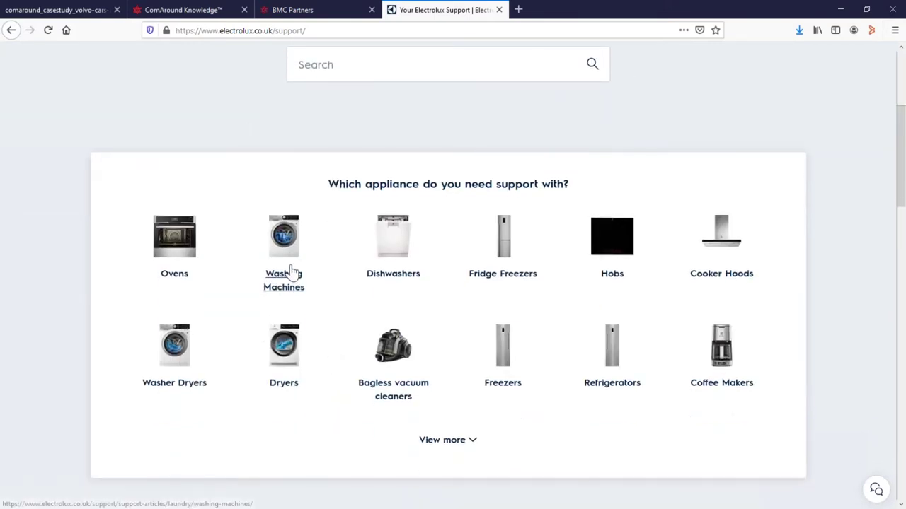
Open the Washing Machines support page and scroll down to the help article search
click(291, 272)
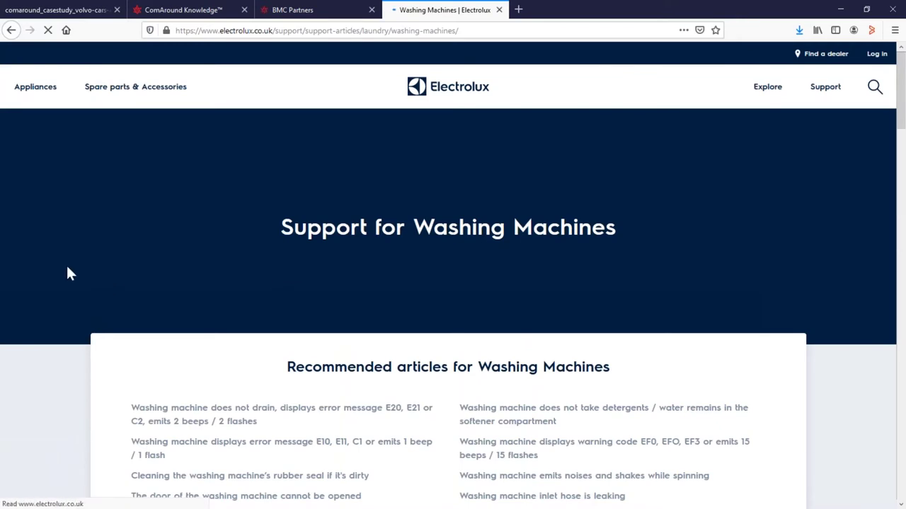
scroll(70, 278, down, 1)
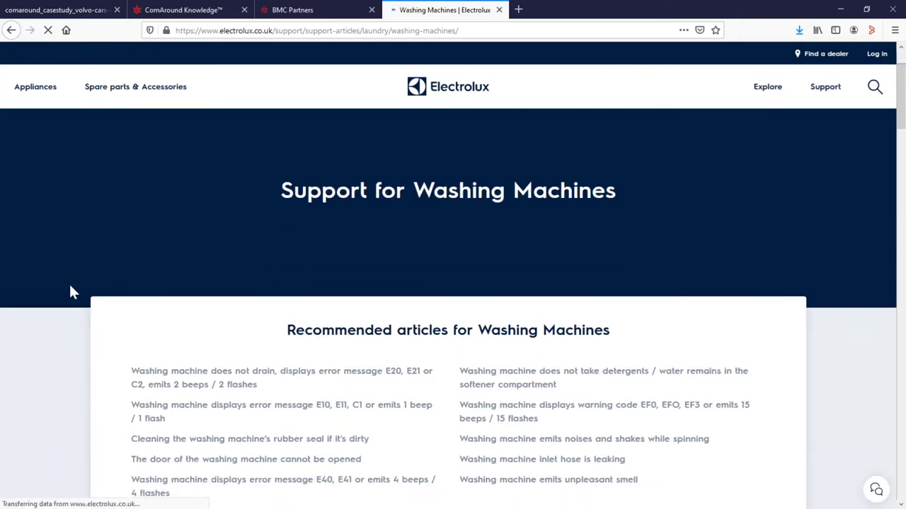
scroll(47, 277, down, 2)
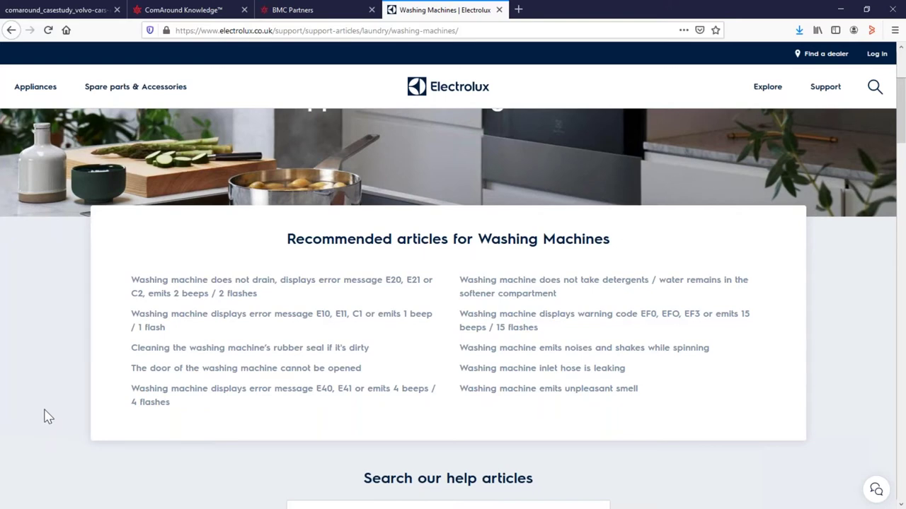
scroll(50, 416, down, 3)
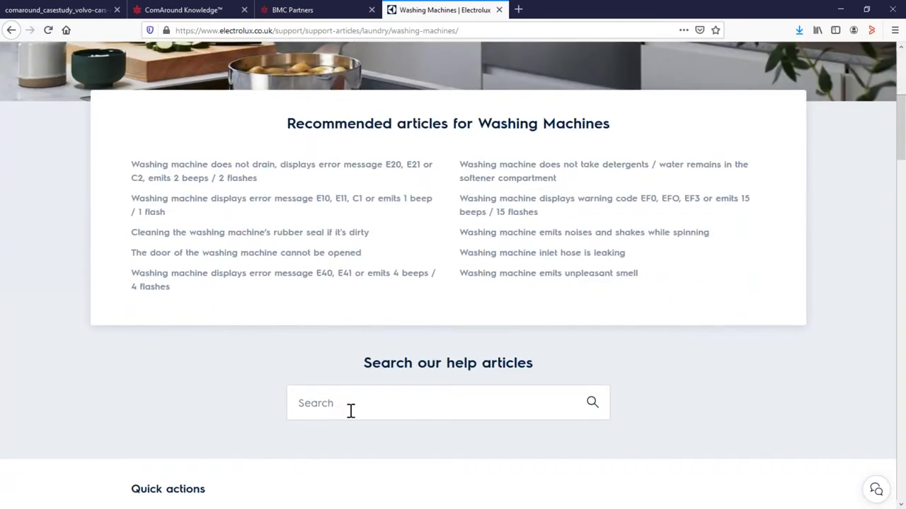
Search help articles for 'Washing machine won't start' and open 'Recently installed washing machine does not start'
click(352, 410)
text(Washing machine won't start)
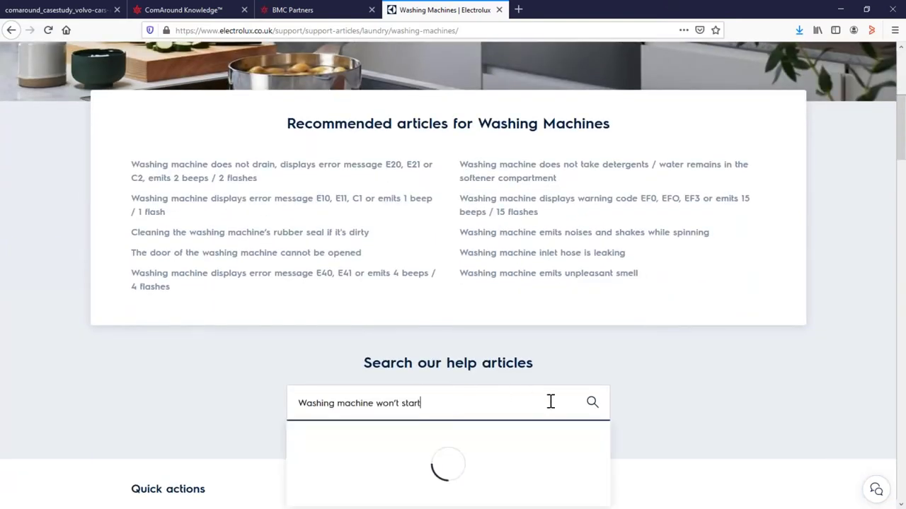
scroll(668, 357, down, 3)
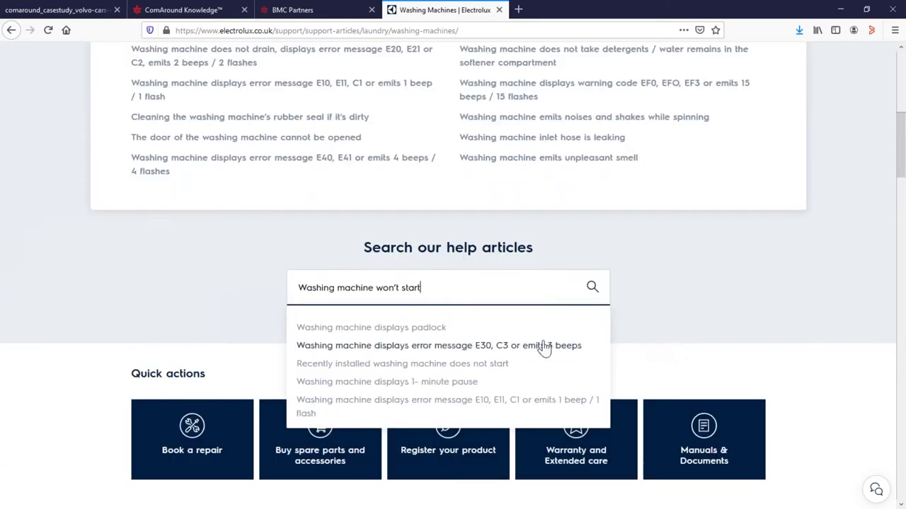
click(502, 372)
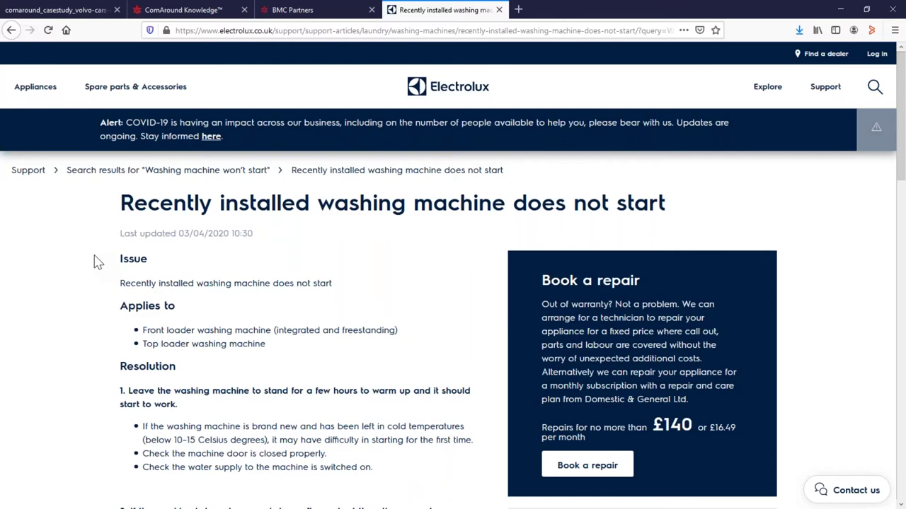
Read the article's Resolution: warm up the machine, fix vacuum suction, or contact an Authorised Service Center
scroll(98, 262, down, 1)
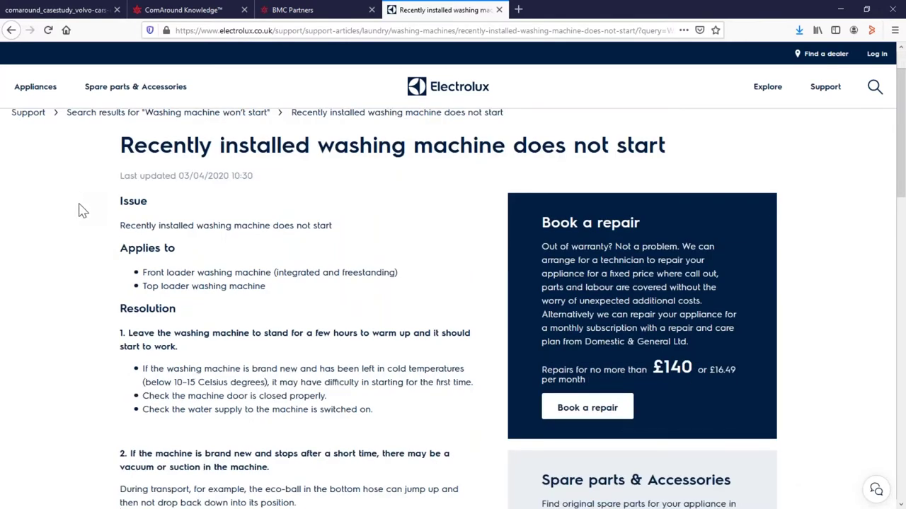
scroll(90, 137, down, 1)
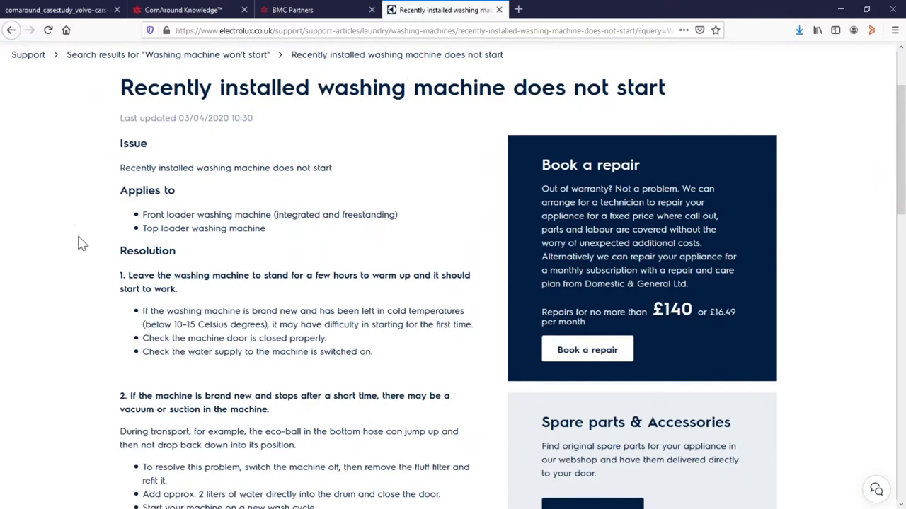
scroll(81, 246, down, 1)
scroll(78, 236, down, 1)
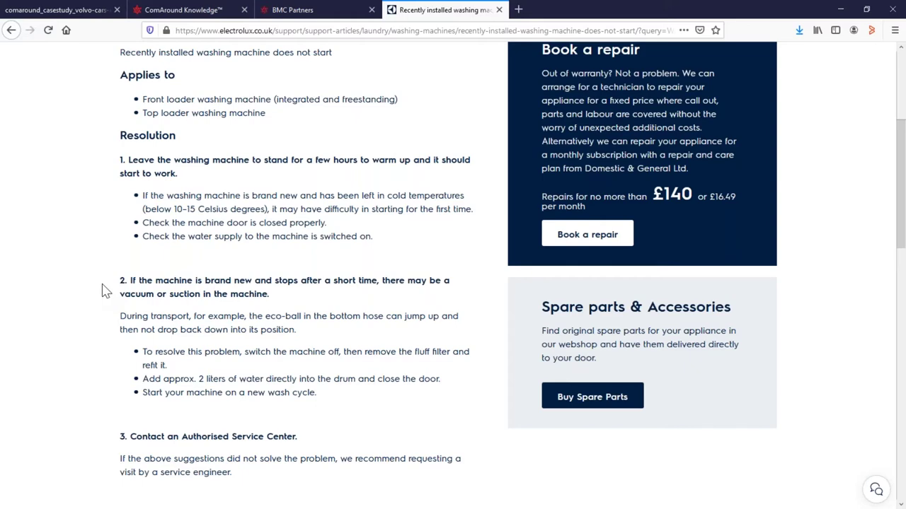
scroll(104, 290, down, 3)
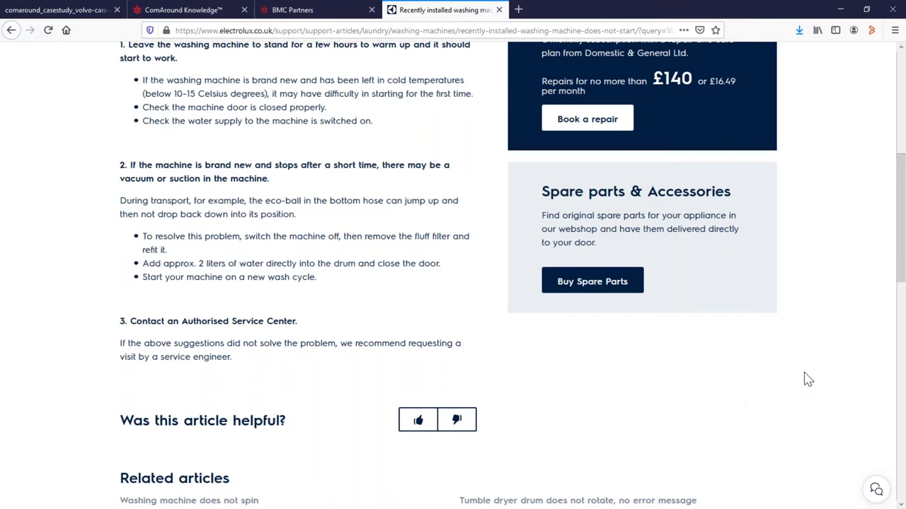
scroll(808, 380, up, 3)
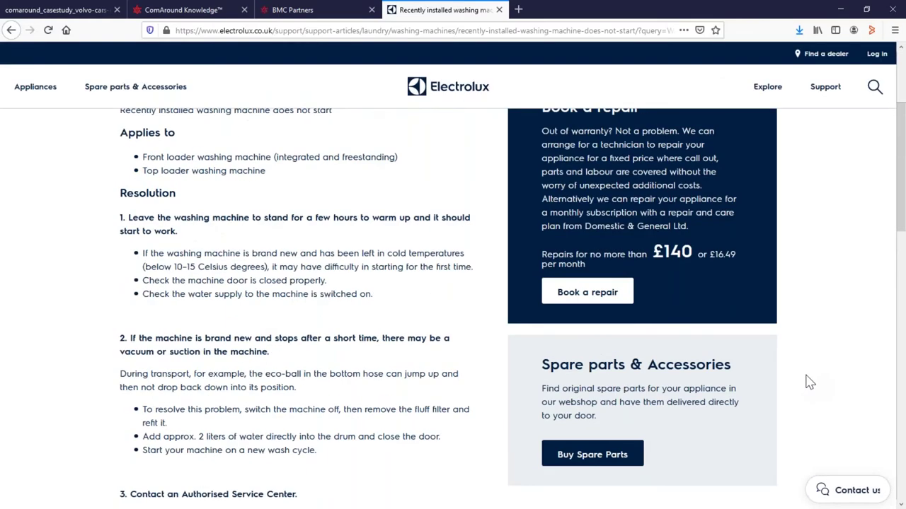
scroll(810, 383, up, 1)
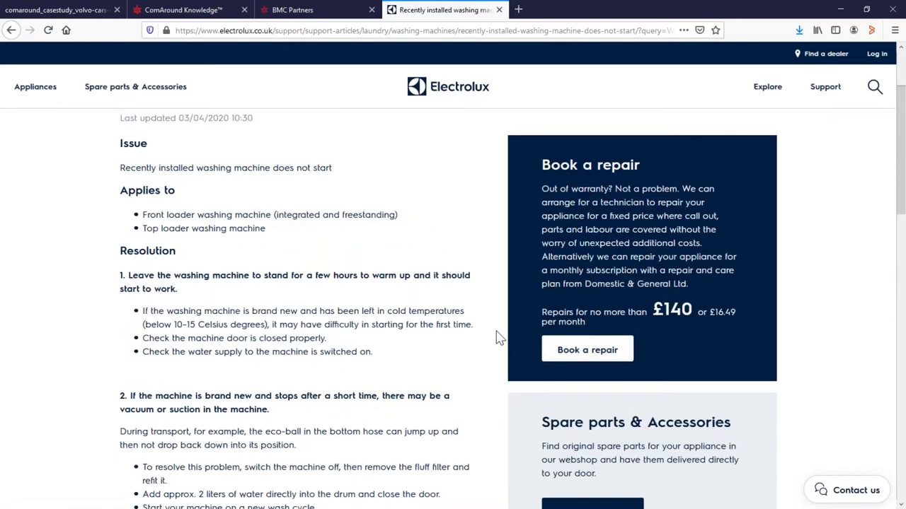
scroll(498, 338, down, 2)
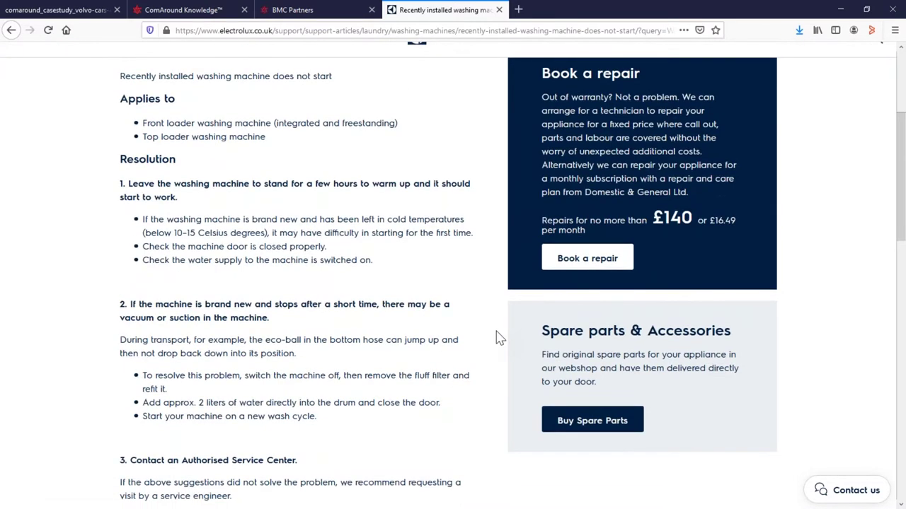
scroll(498, 339, down, 1)
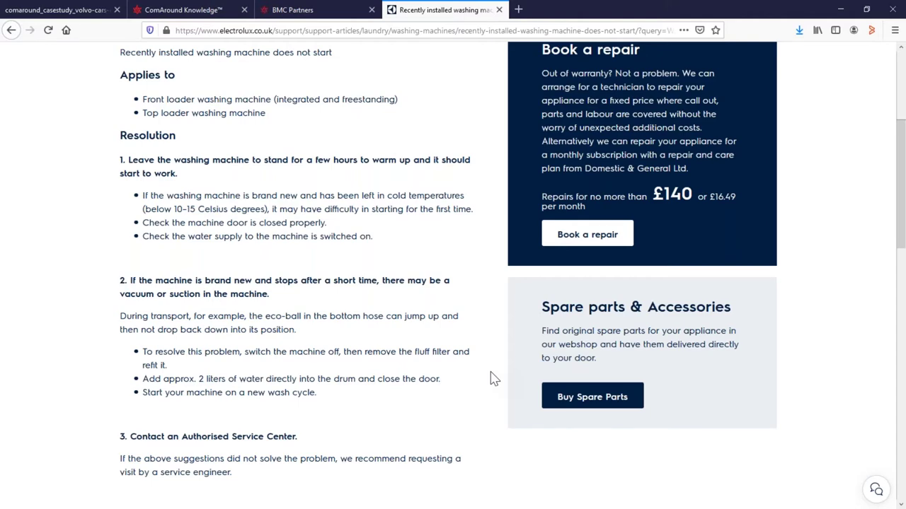
scroll(493, 378, up, 2)
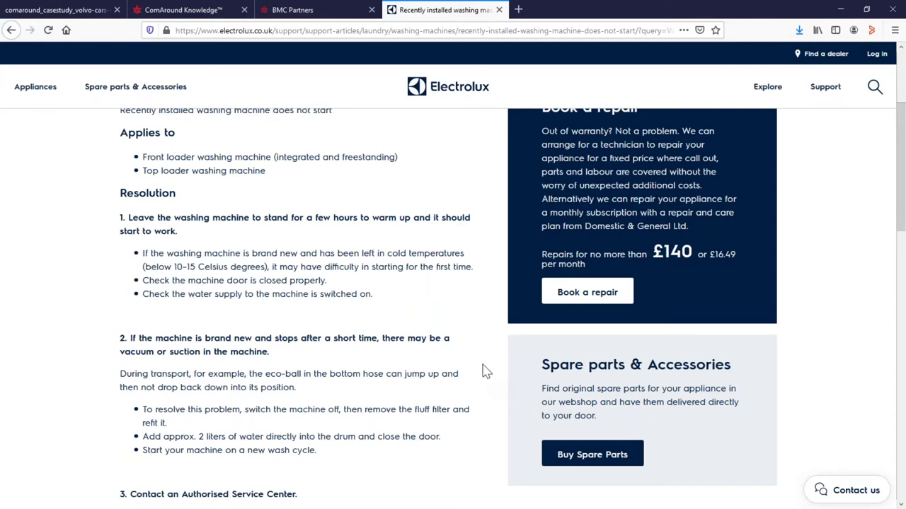
Switch to the BMC Partners portal and look over its search box, categories and trending articles
click(310, 10)
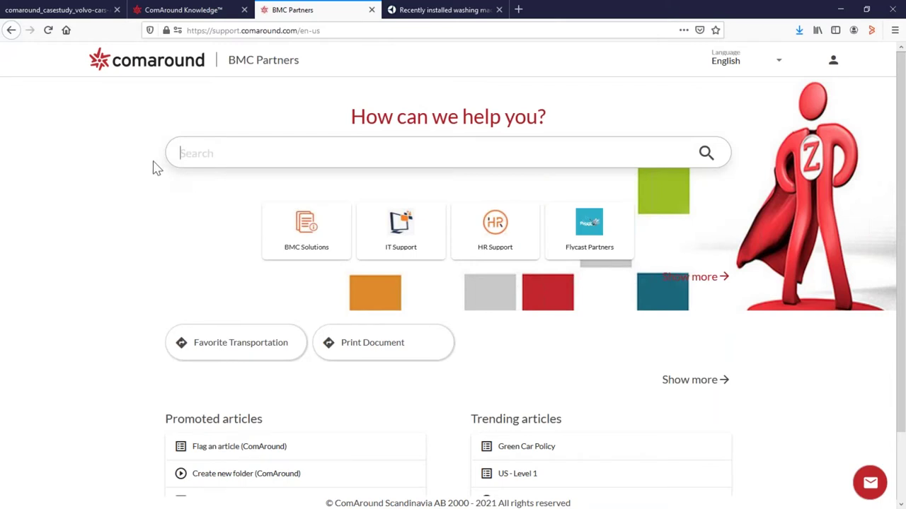
scroll(154, 167, down, 2)
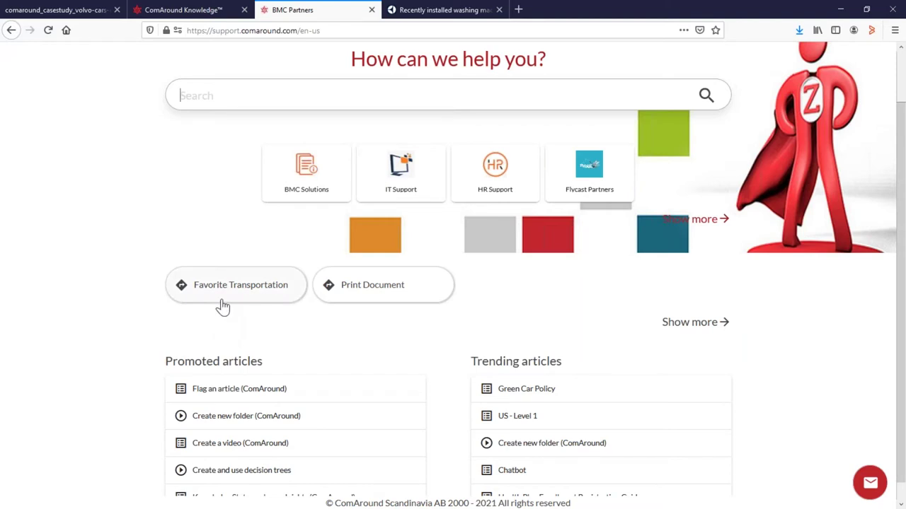
Run the Favorite Transportation decision tree with Motor Vehicle and four wheels to reach Green Car Policy
click(221, 300)
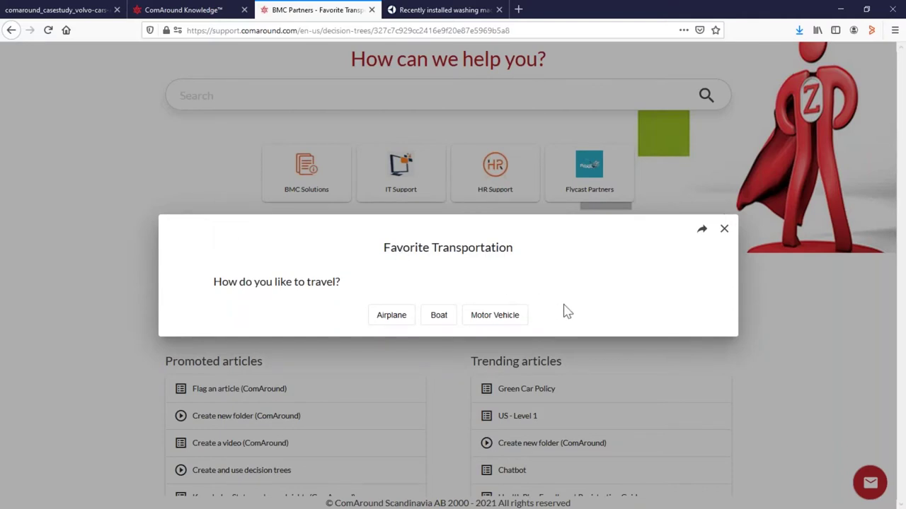
click(496, 317)
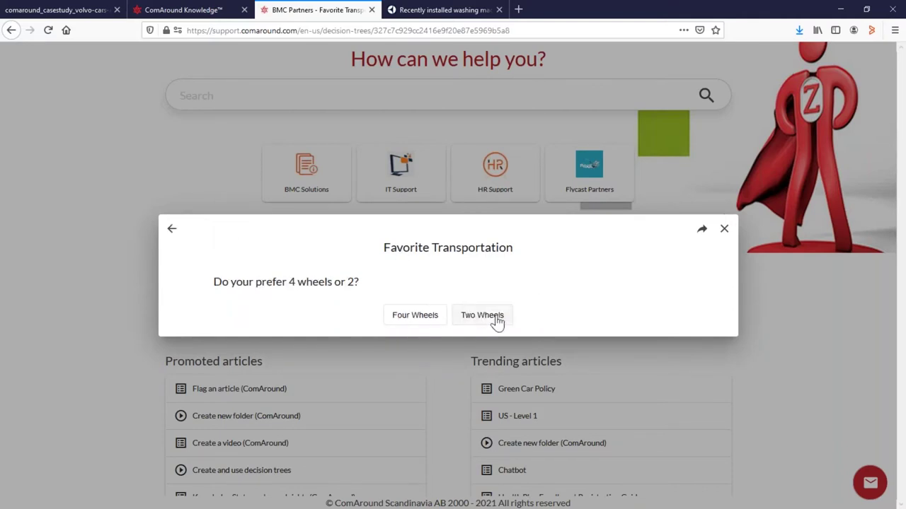
click(402, 320)
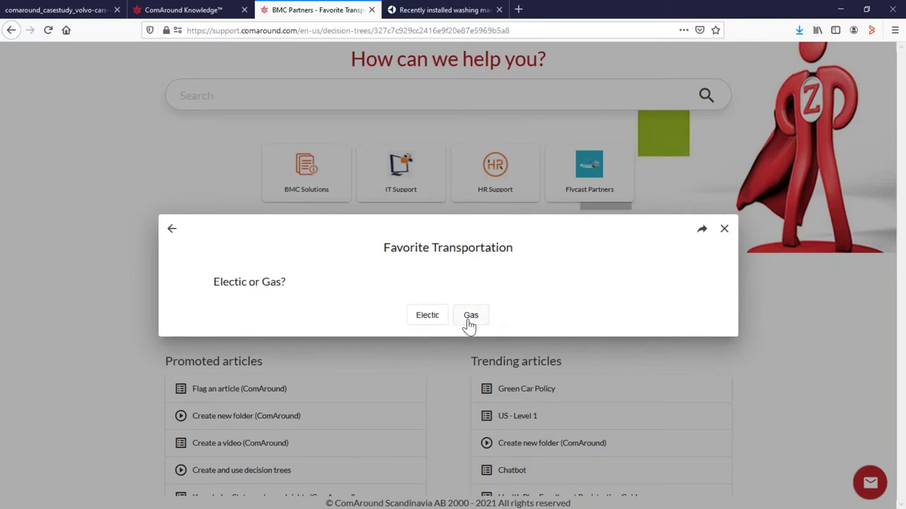
click(431, 322)
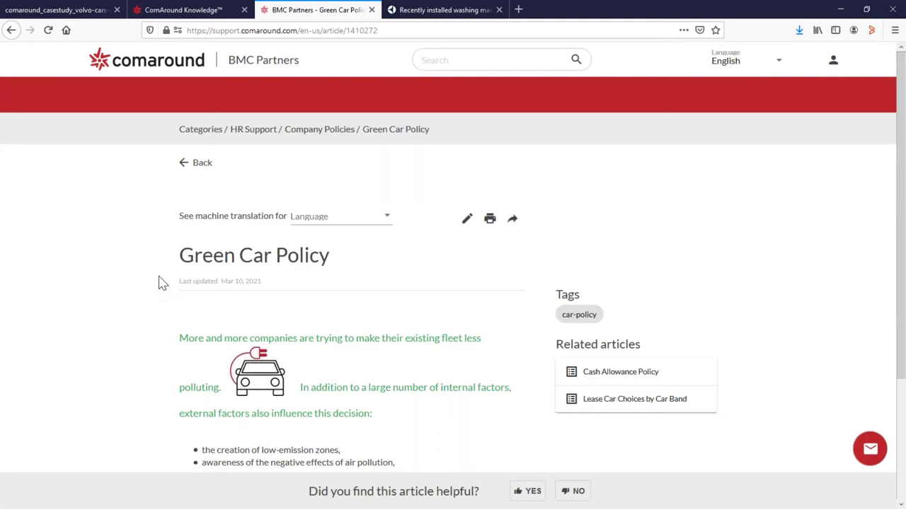
From the BMC Partners home page, restart the decision tree, again choosing Motor Vehicle and four wheels
click(262, 62)
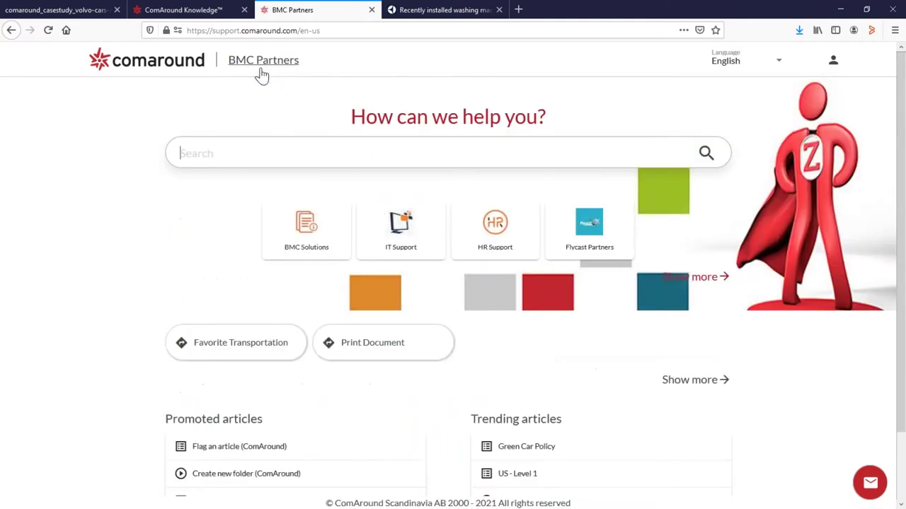
click(269, 337)
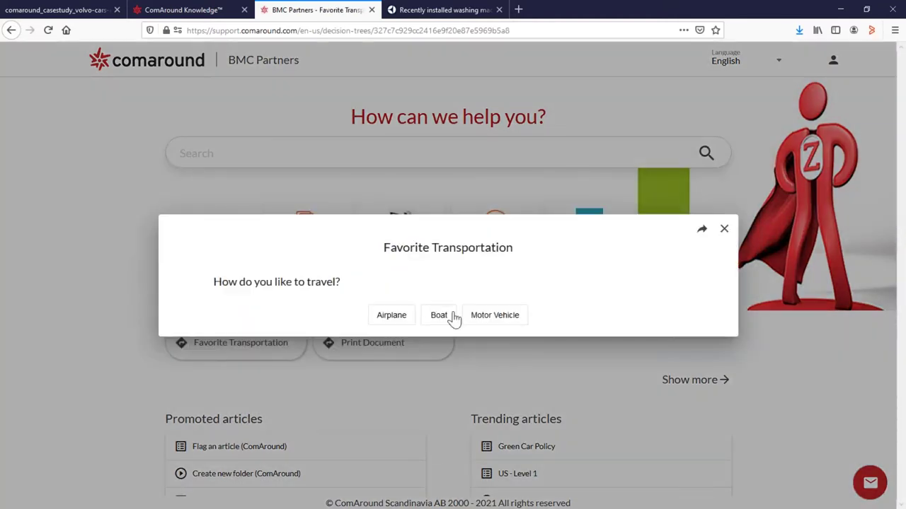
click(492, 319)
click(403, 320)
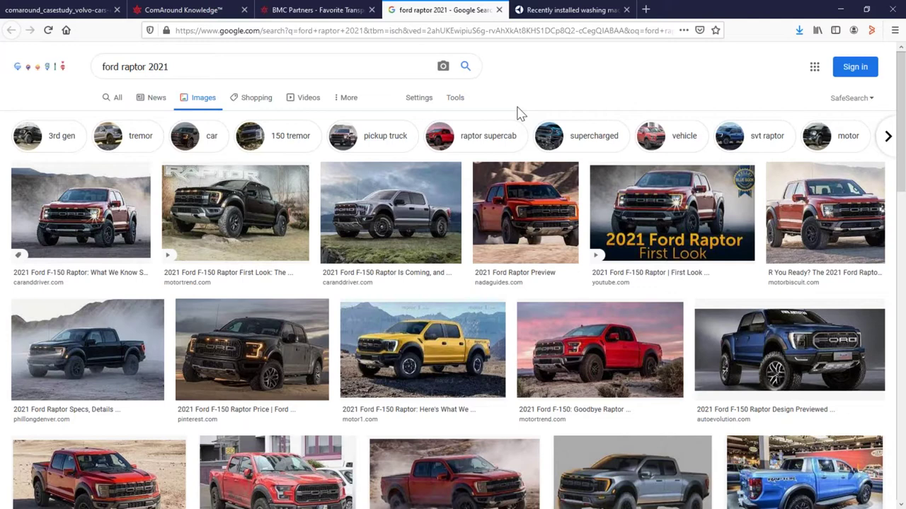
Return to the BMC Partners portal home page and scroll back to its top
click(303, 13)
scroll(146, 276, down, 2)
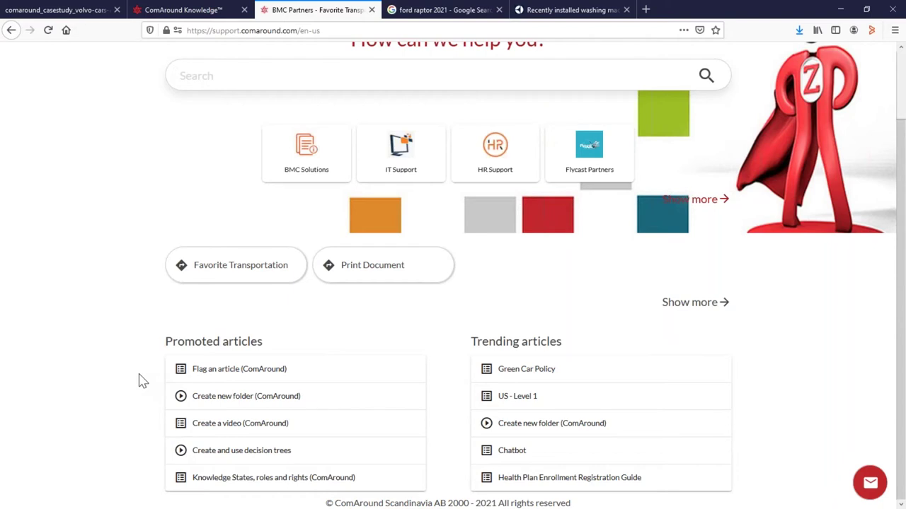
scroll(140, 385, up, 1)
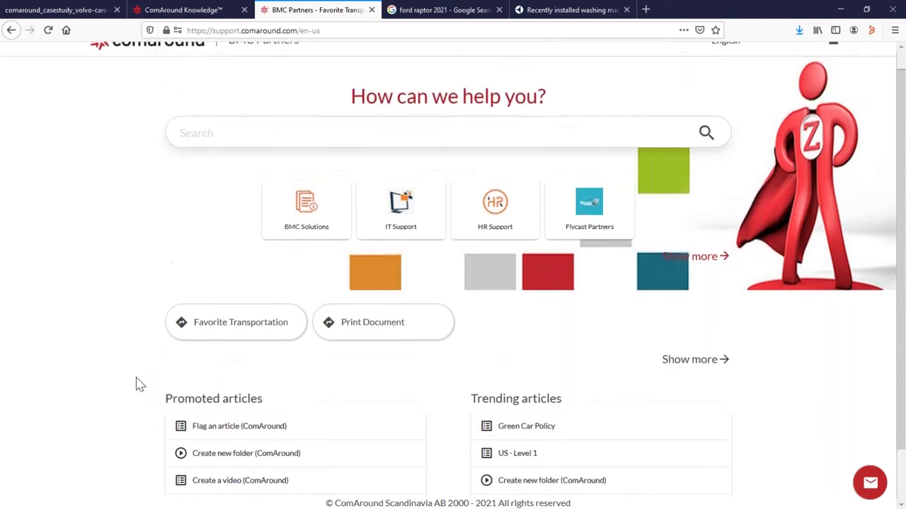
scroll(140, 384, up, 1)
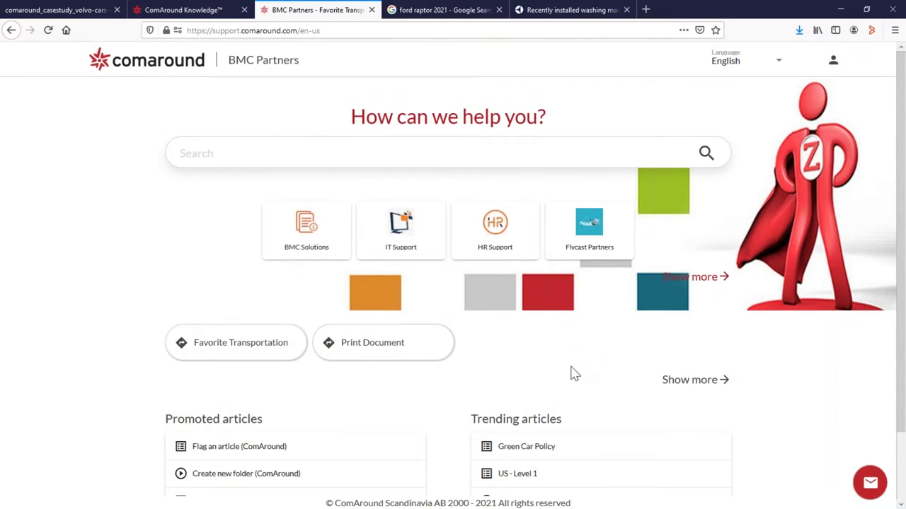
Open the IT Support category listing Chrome, Outlook 2019, Teams, SharePoint online and Zoom
click(405, 241)
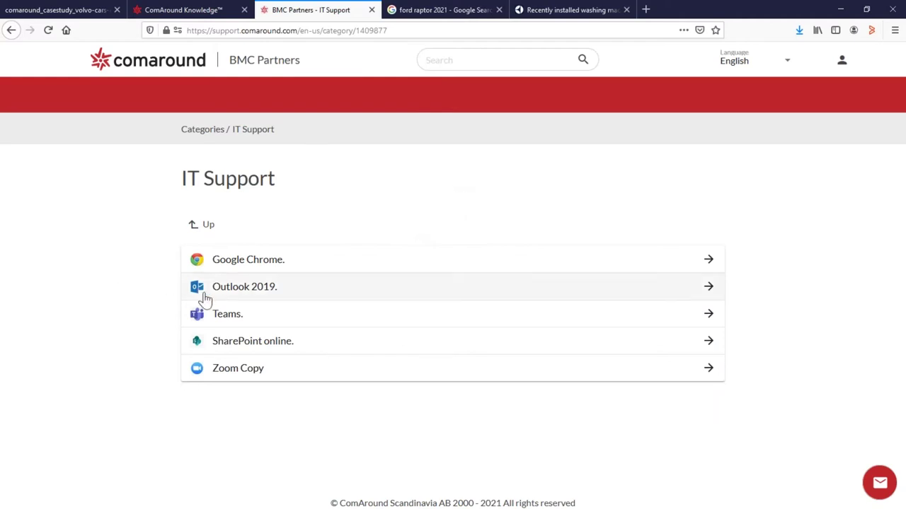
Open Teams and scroll its articles from Introduction to Teams through Your Teams profile
click(233, 320)
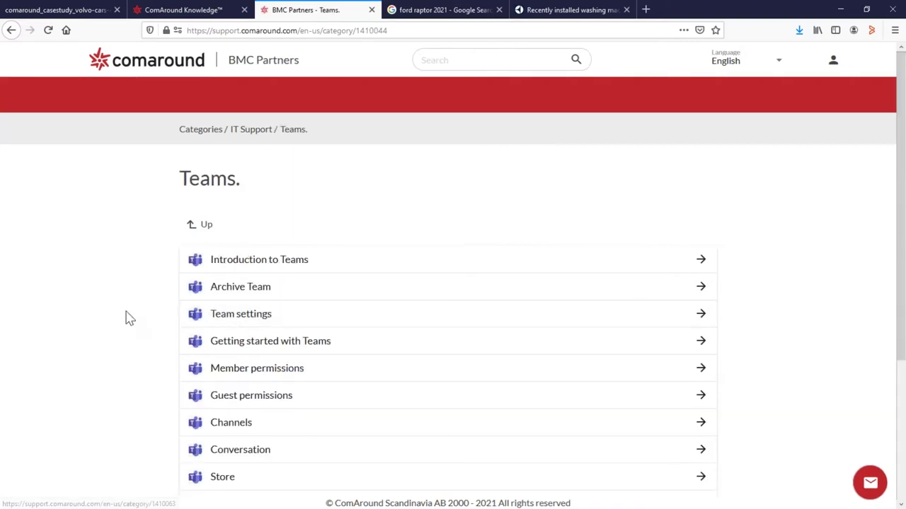
scroll(130, 316, down, 3)
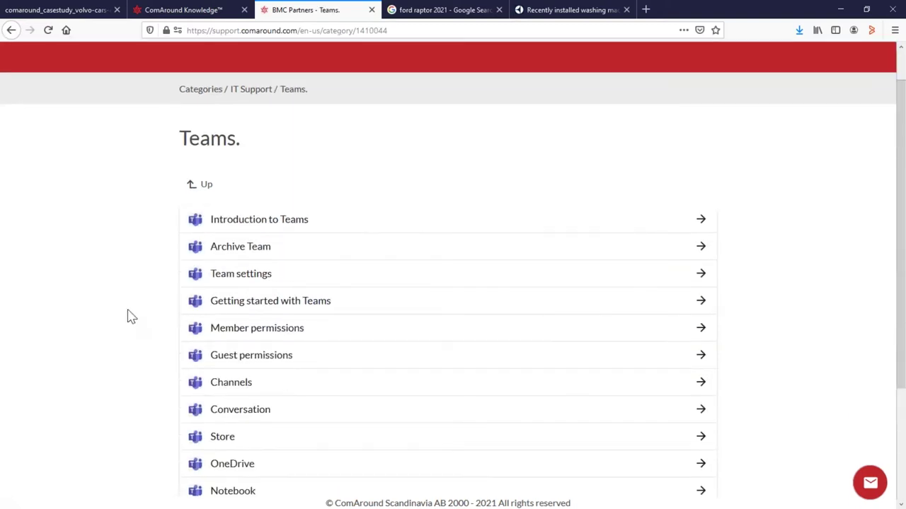
scroll(131, 316, down, 2)
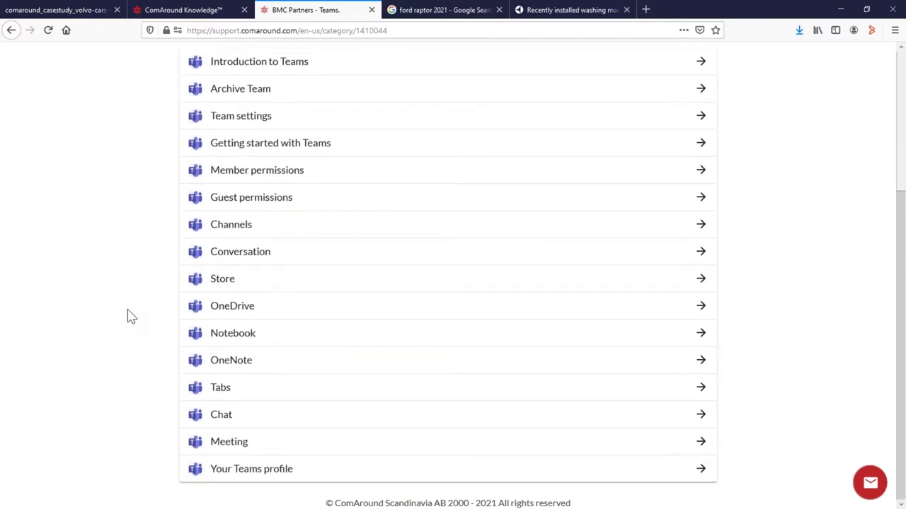
Open Meeting, then 'Together mode in Teams', and read down to its tutorial video
click(261, 446)
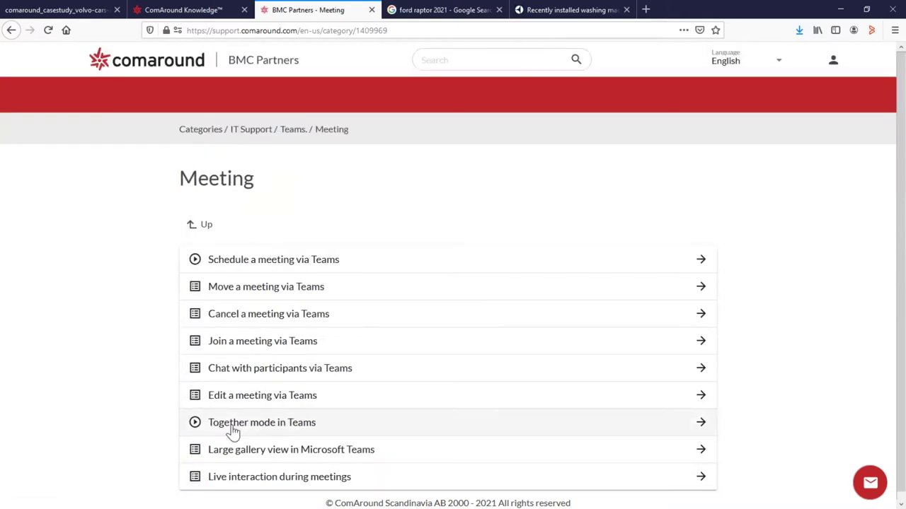
click(377, 426)
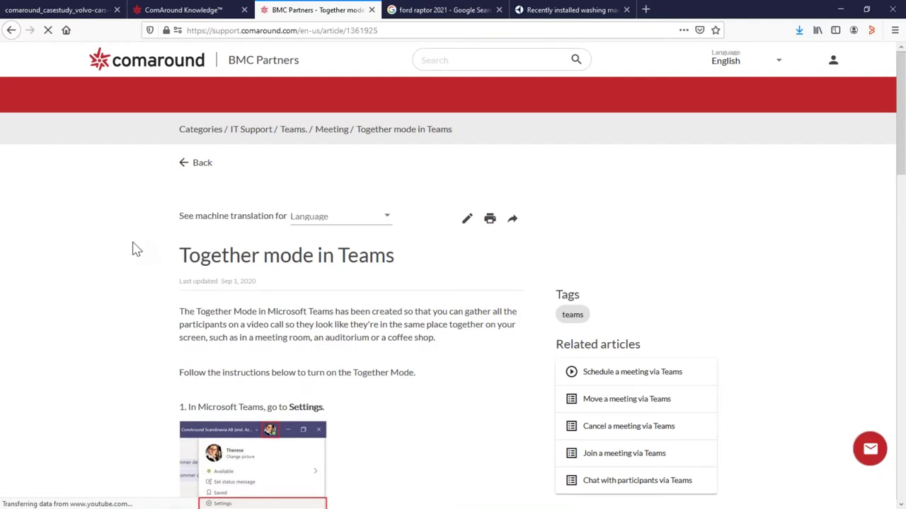
scroll(137, 249, down, 1)
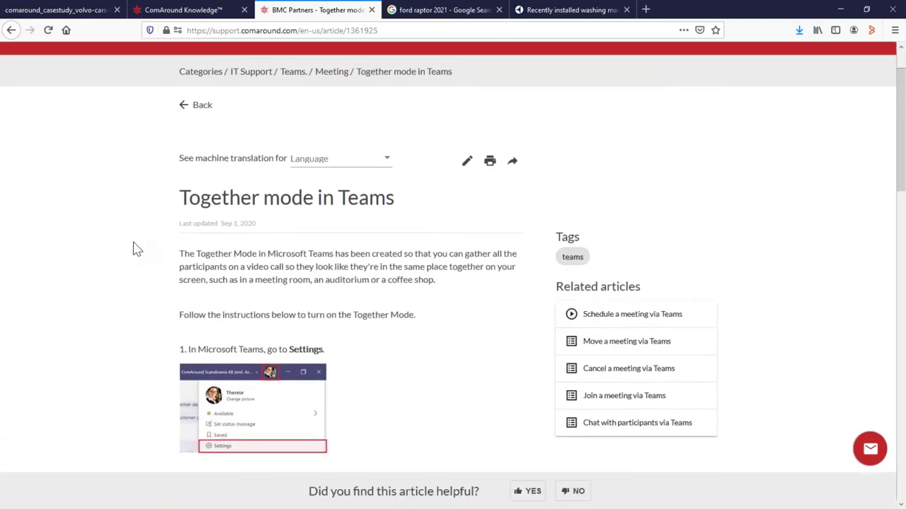
scroll(136, 249, down, 1)
scroll(136, 249, down, 6)
scroll(137, 249, down, 10)
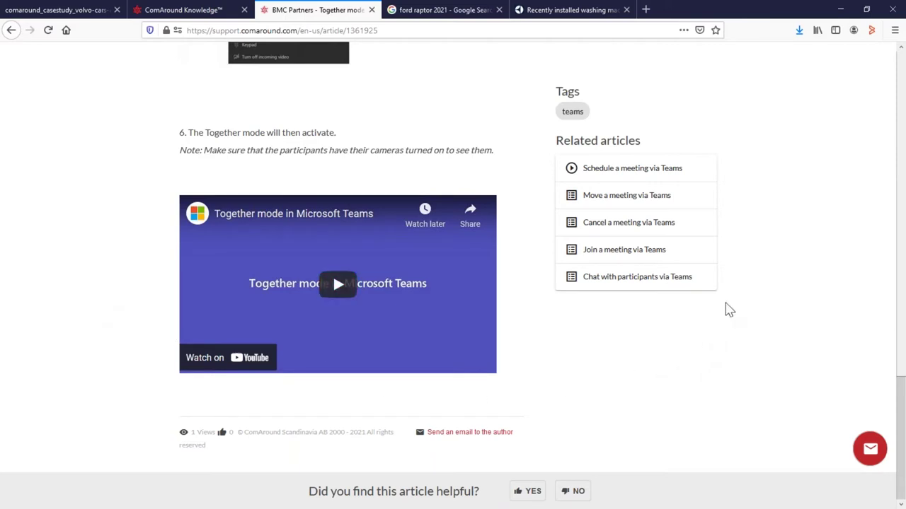
scroll(735, 304, up, 2)
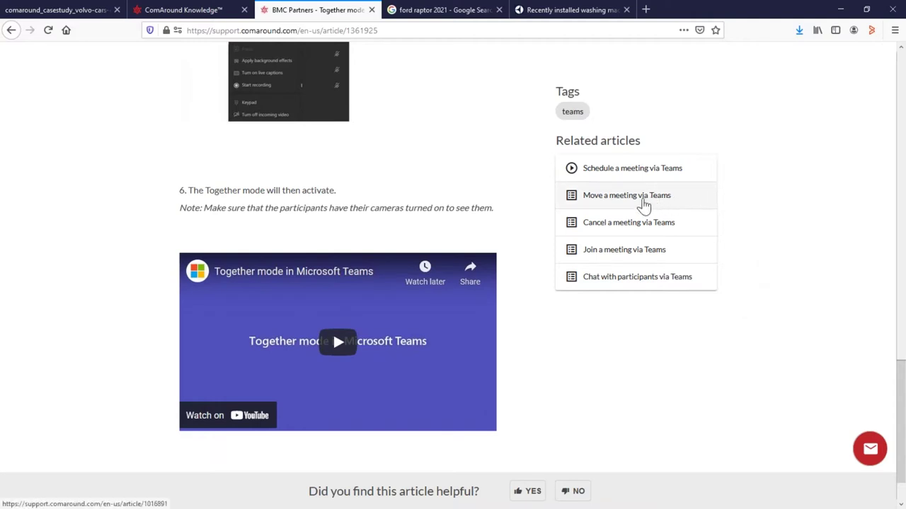
Open the related article 'Move a meeting via Teams' and read its rescheduling steps
click(644, 202)
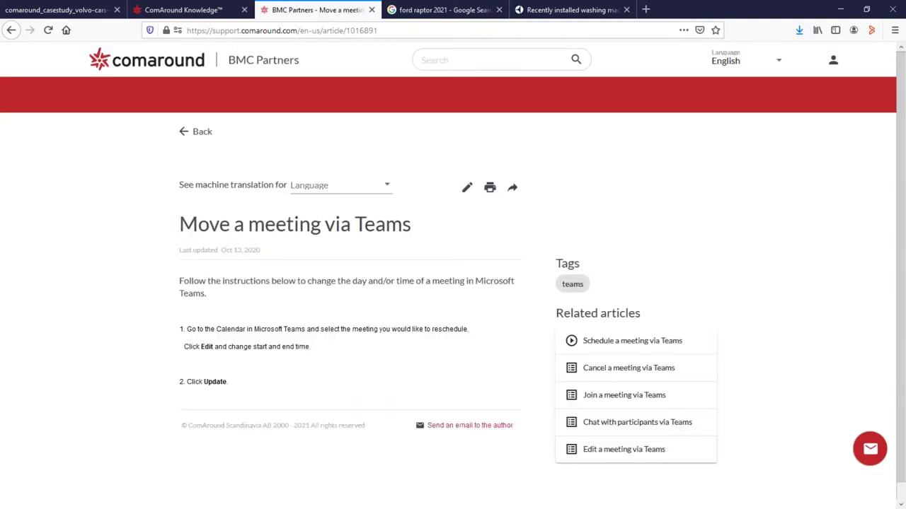
scroll(635, 235, down, 1)
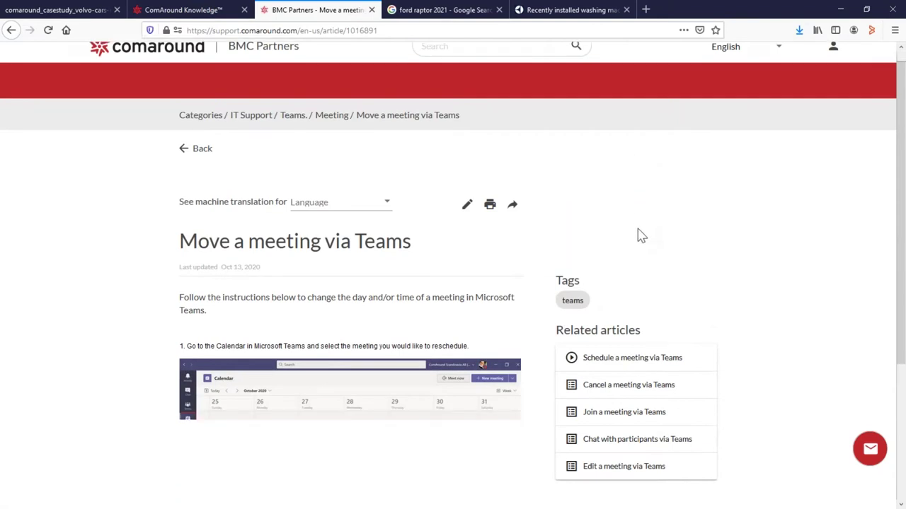
scroll(705, 236, down, 2)
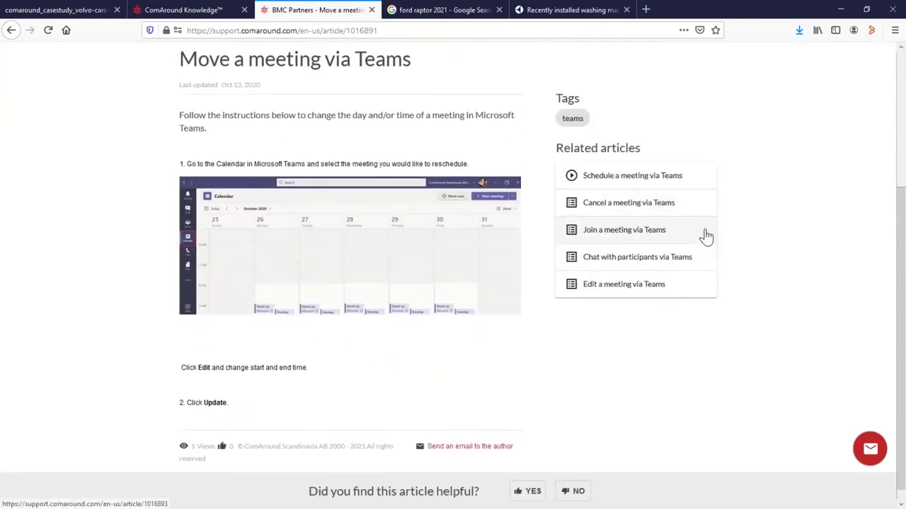
scroll(706, 240, up, 1)
scroll(684, 182, up, 1)
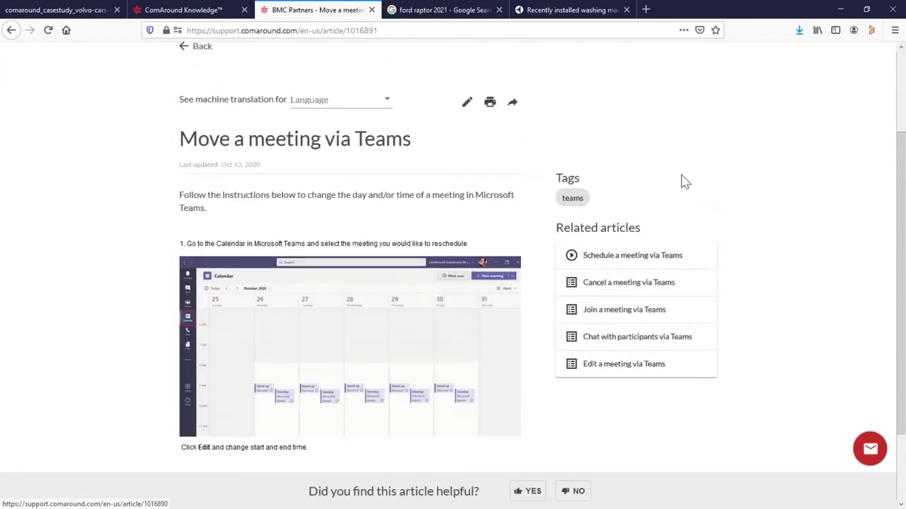
scroll(694, 193, up, 1)
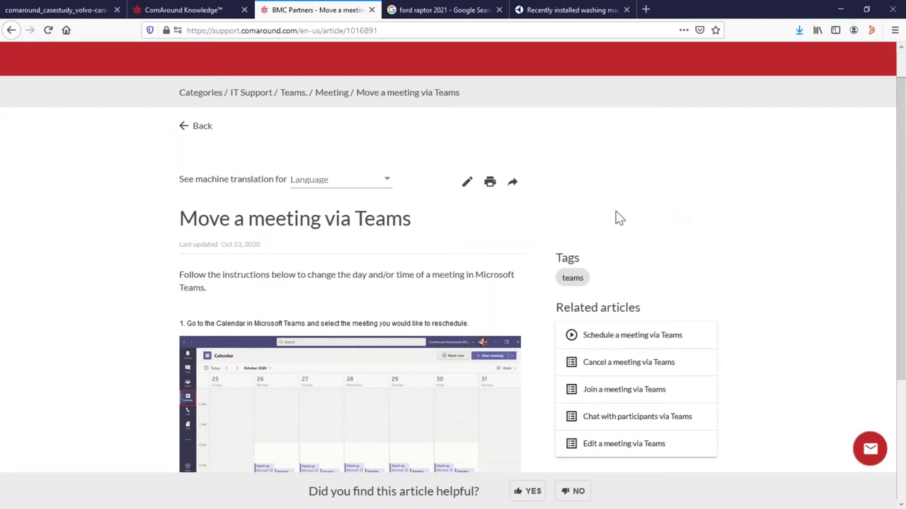
Machine-translate the 'Move a meeting via Teams' article into Arabic and read through it
click(385, 183)
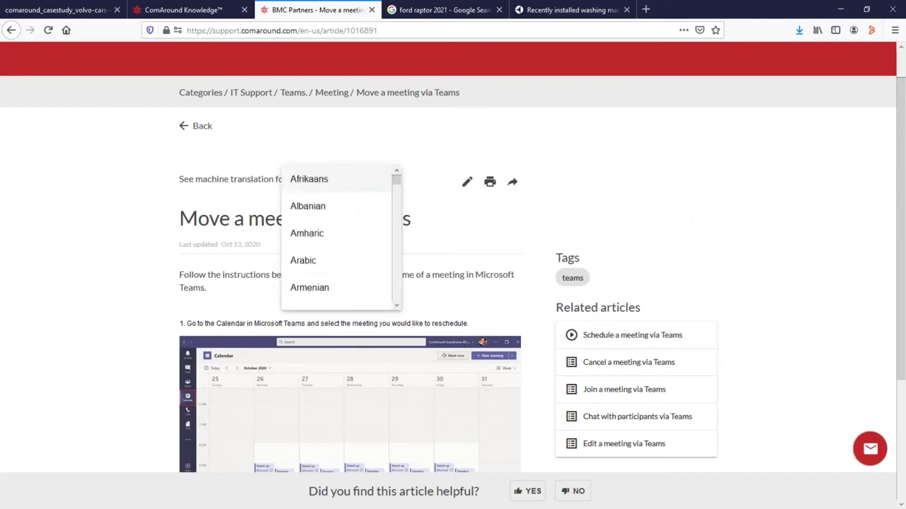
click(319, 263)
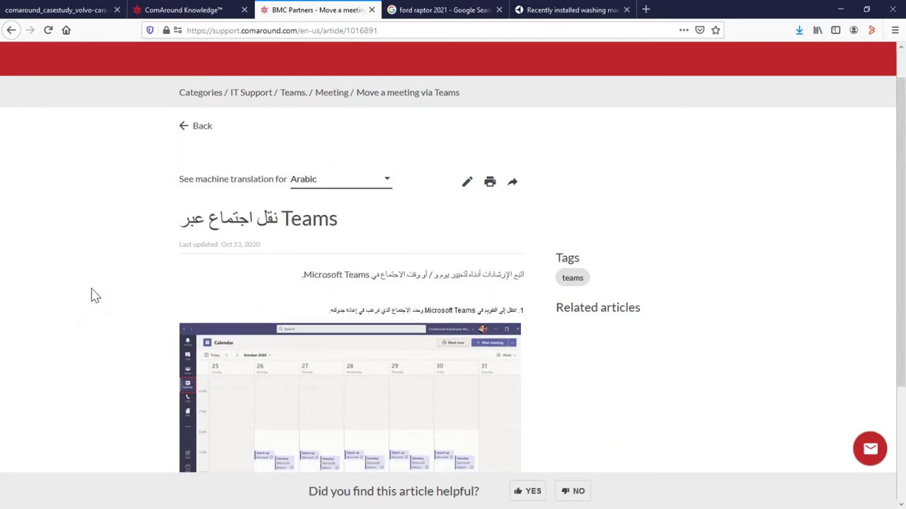
scroll(105, 264, down, 3)
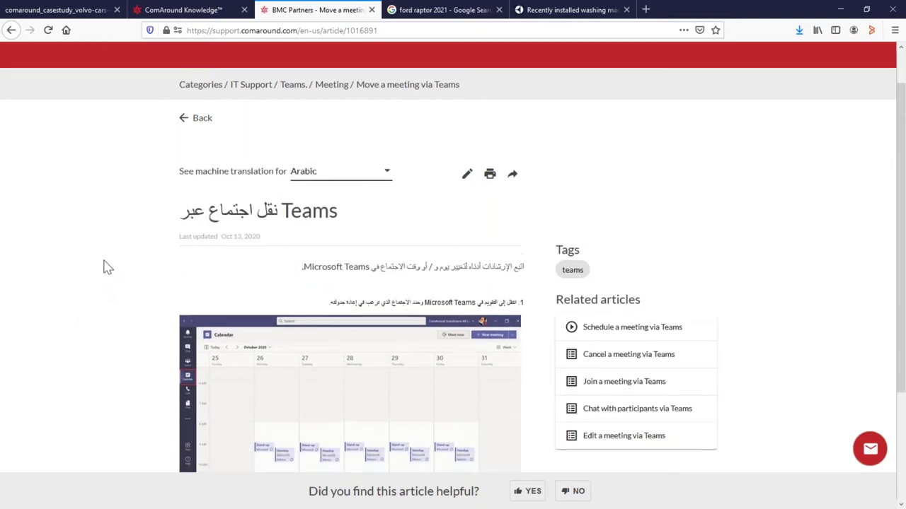
scroll(106, 244, down, 2)
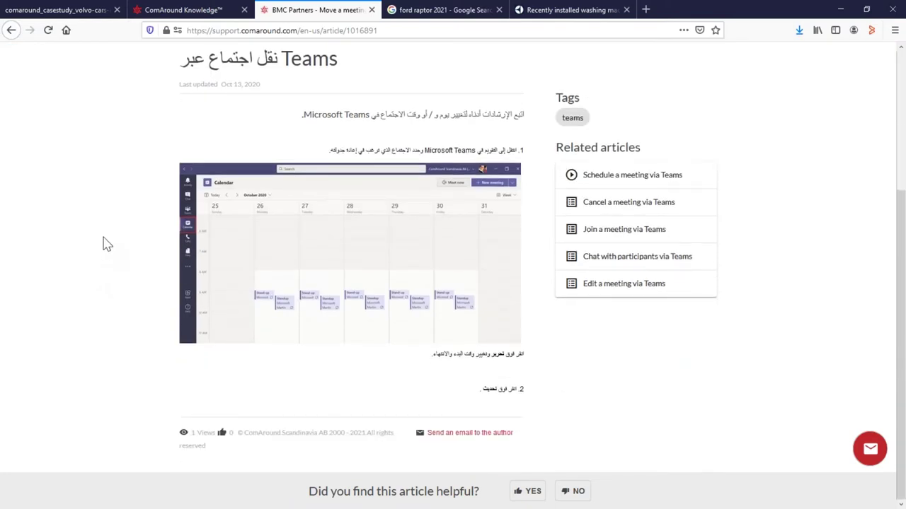
scroll(105, 244, up, 3)
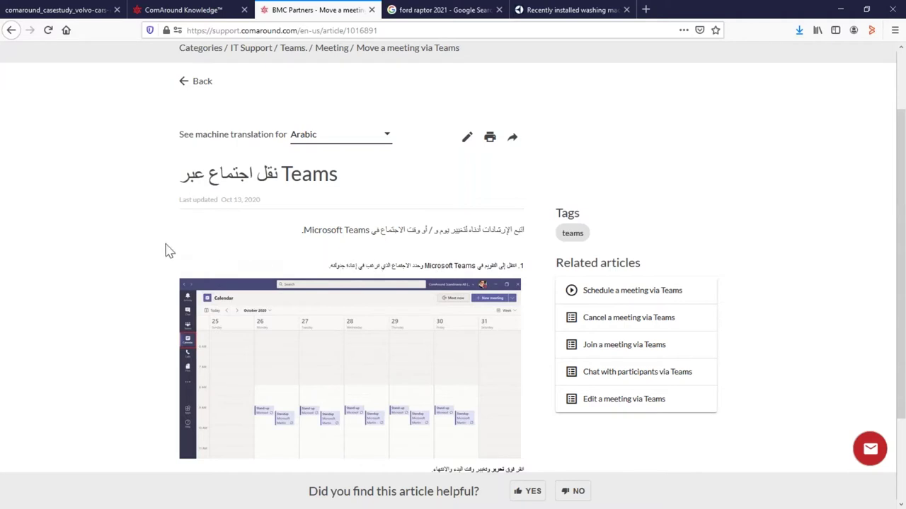
scroll(139, 253, down, 3)
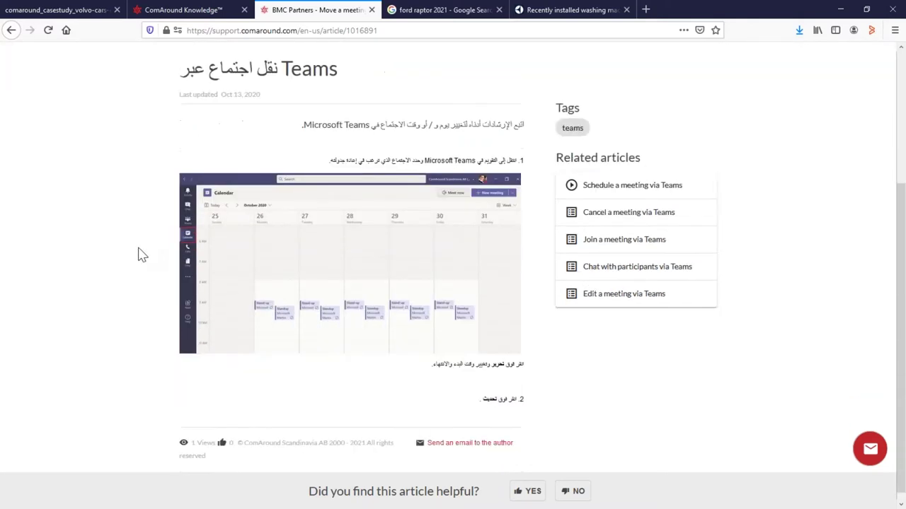
scroll(137, 254, down, 1)
scroll(136, 256, up, 5)
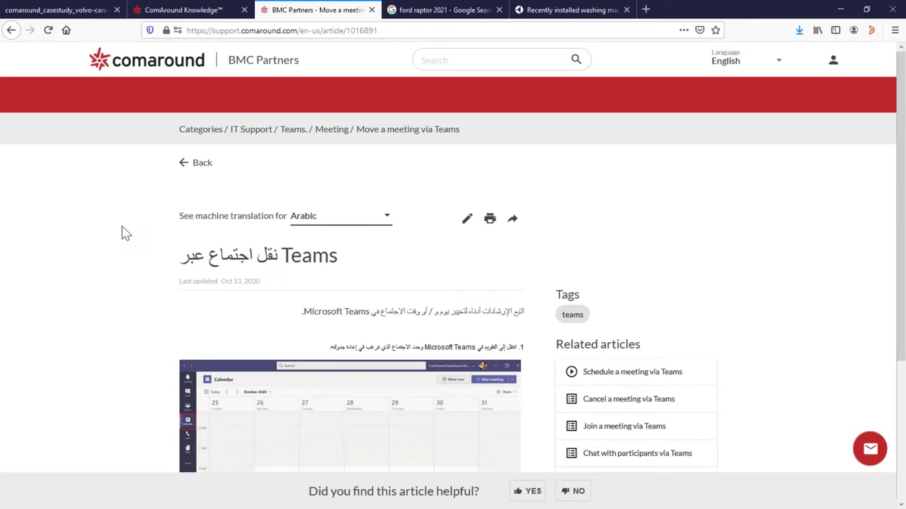
Search the portal for 'popcorn', confirm 0 hits, then return to the BMC Partners home page
click(269, 68)
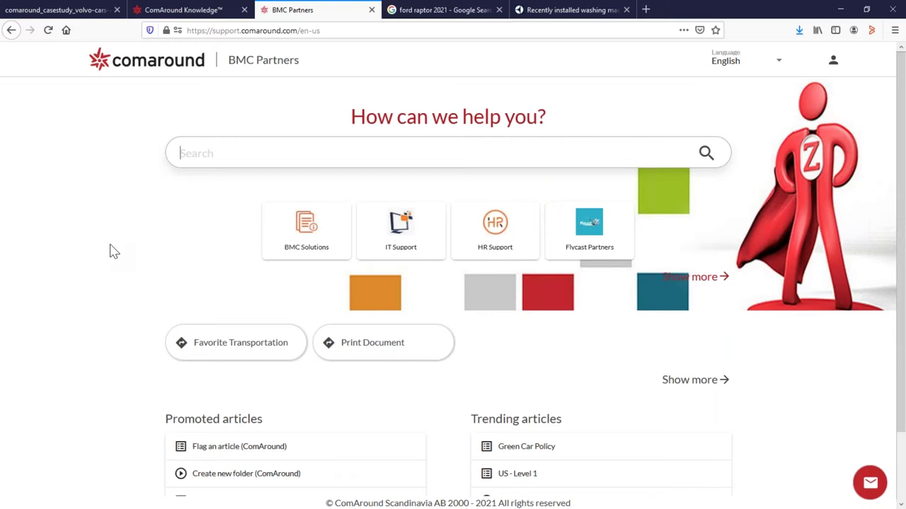
text(popcorn)
key(Return)
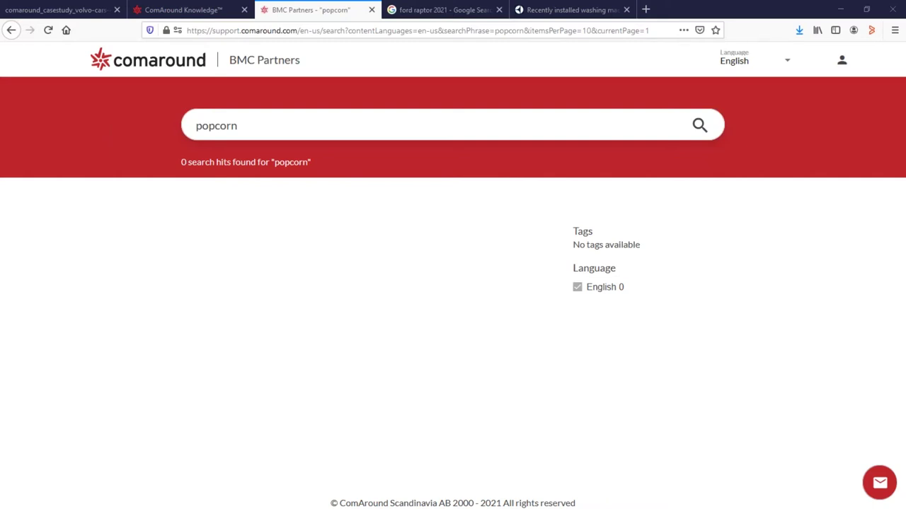
drag(0, 112, 500, 96)
click(239, 69)
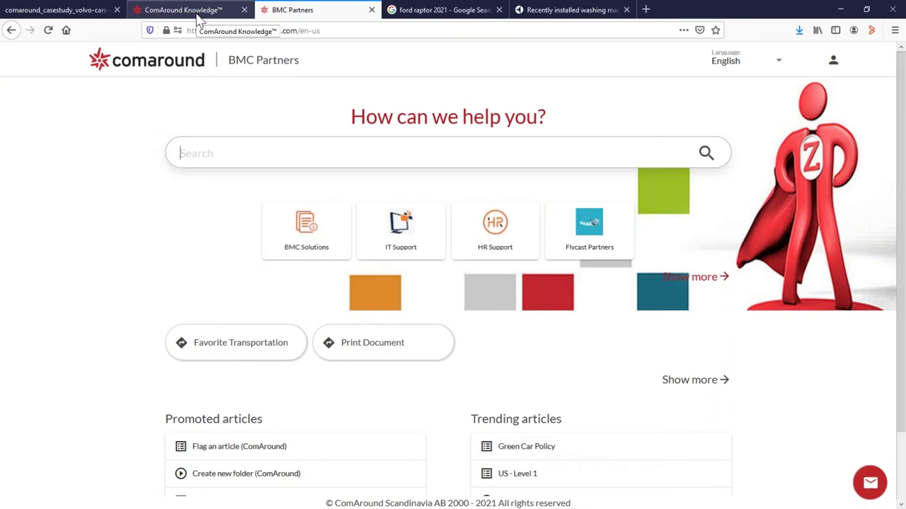
click(198, 14)
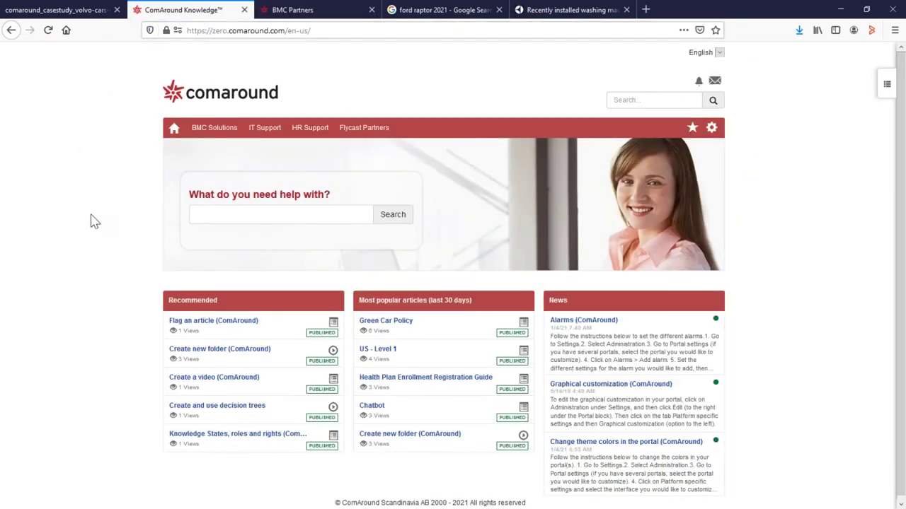
click(306, 138)
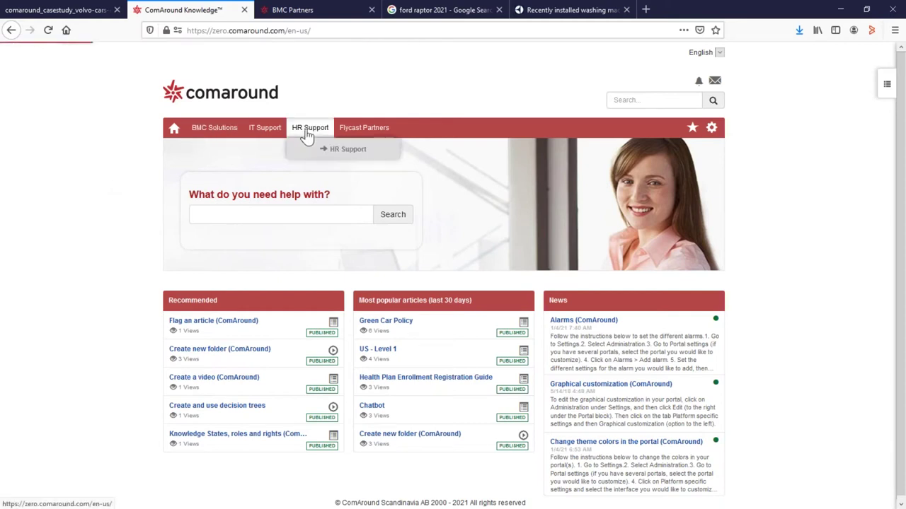
click(267, 133)
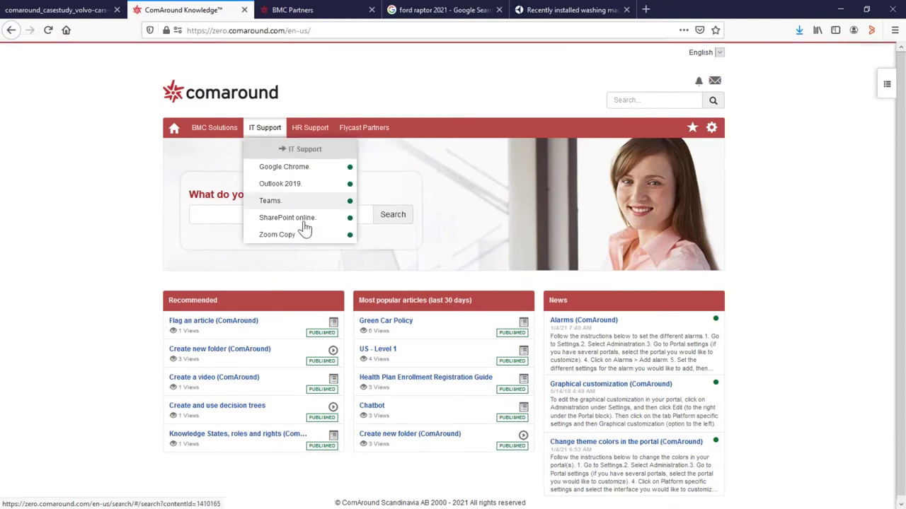
click(291, 202)
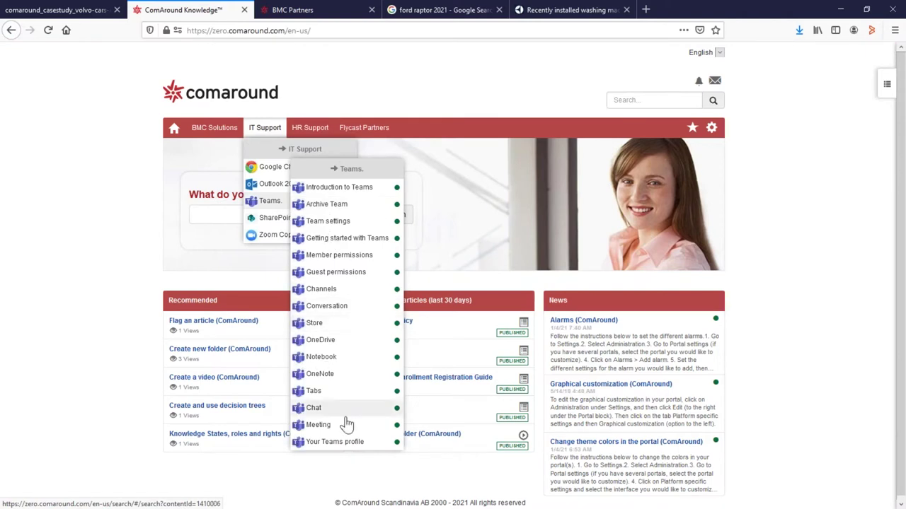
click(348, 427)
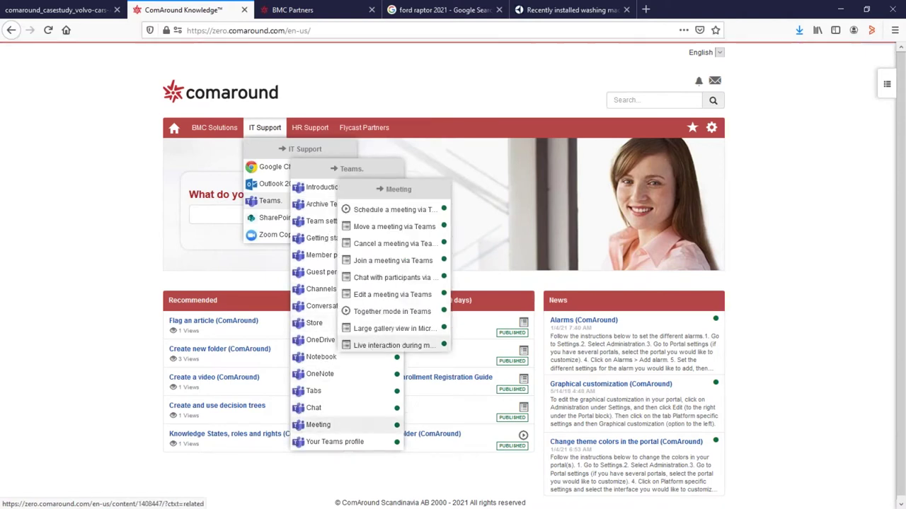
click(806, 293)
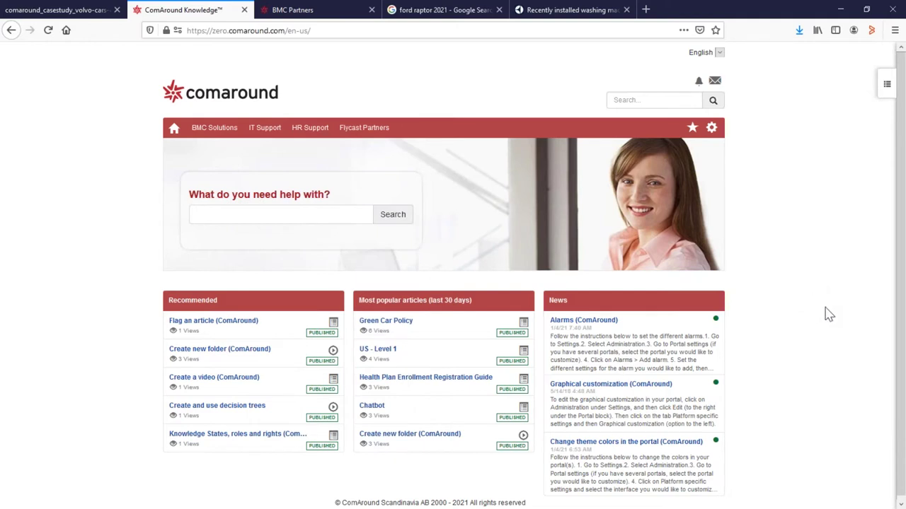
Open a blank new-article form from the portal Settings menu
scroll(825, 313, down, 1)
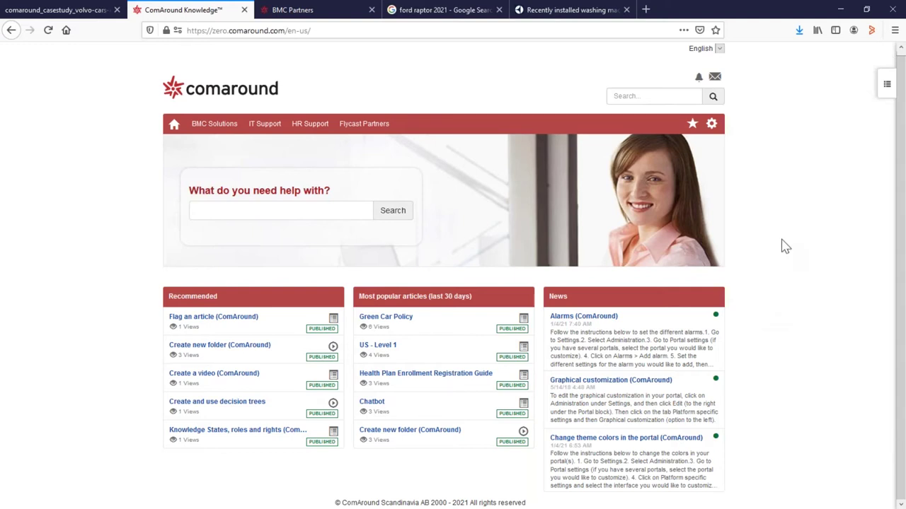
click(711, 126)
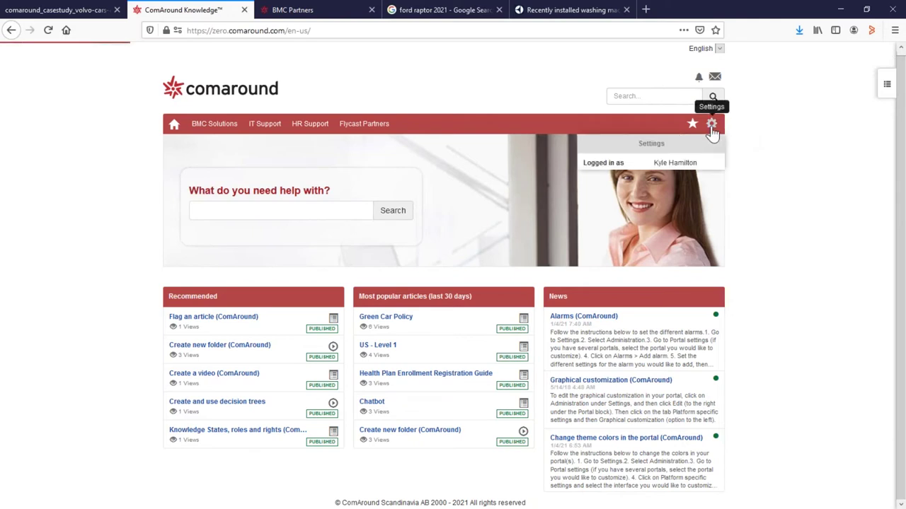
click(628, 231)
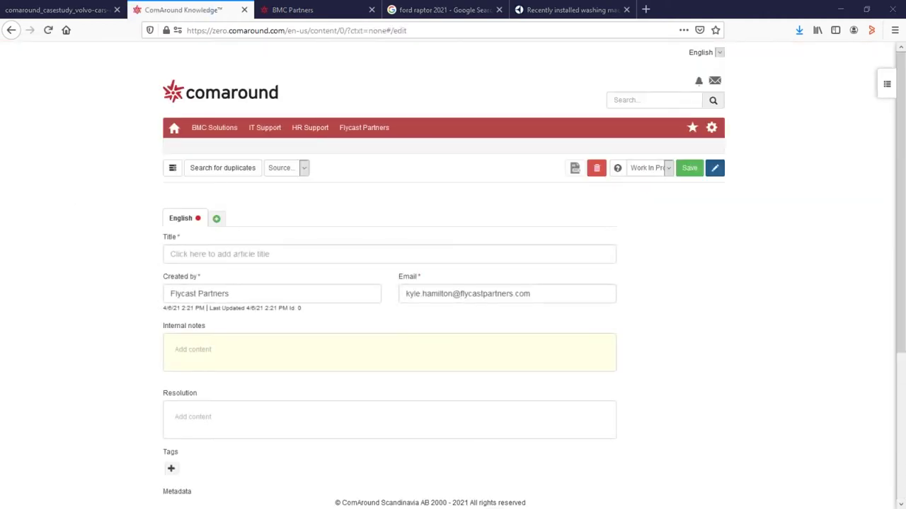
drag(0, 55, 406, 51)
scroll(334, 251, down, 3)
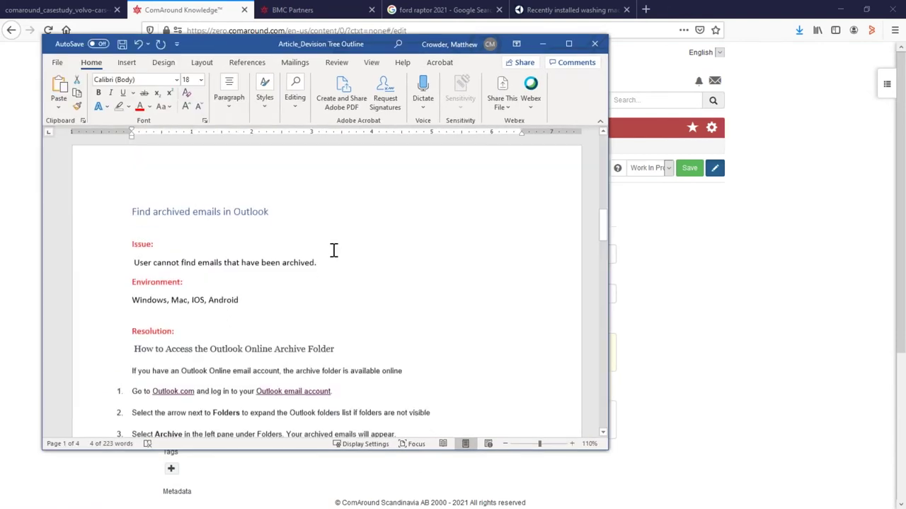
scroll(334, 251, down, 12)
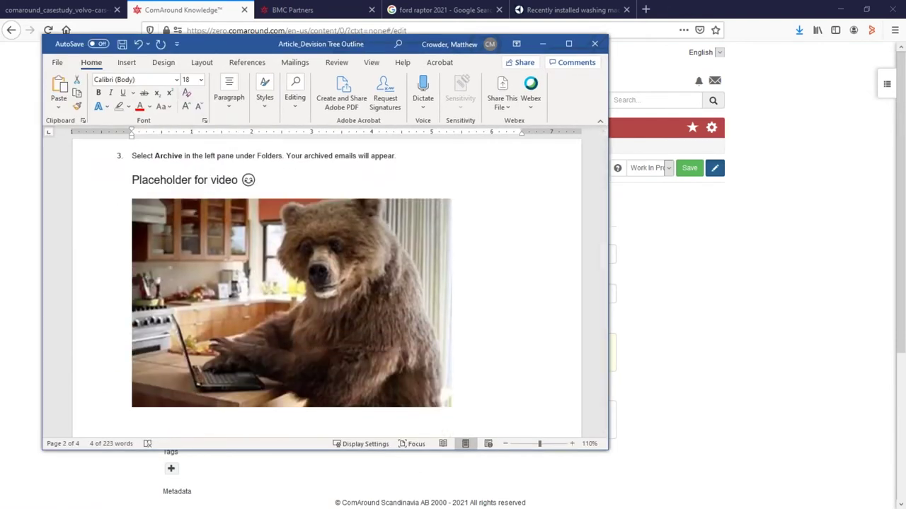
drag(373, 50, 0, 43)
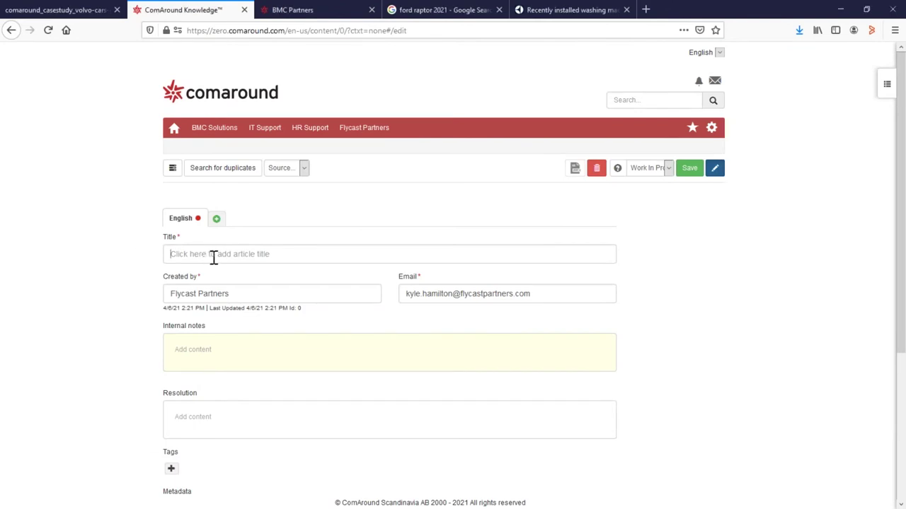
Paste 'Find archived emails in Outlook' from Word as the article title
text(Find archived emails in Outlook)
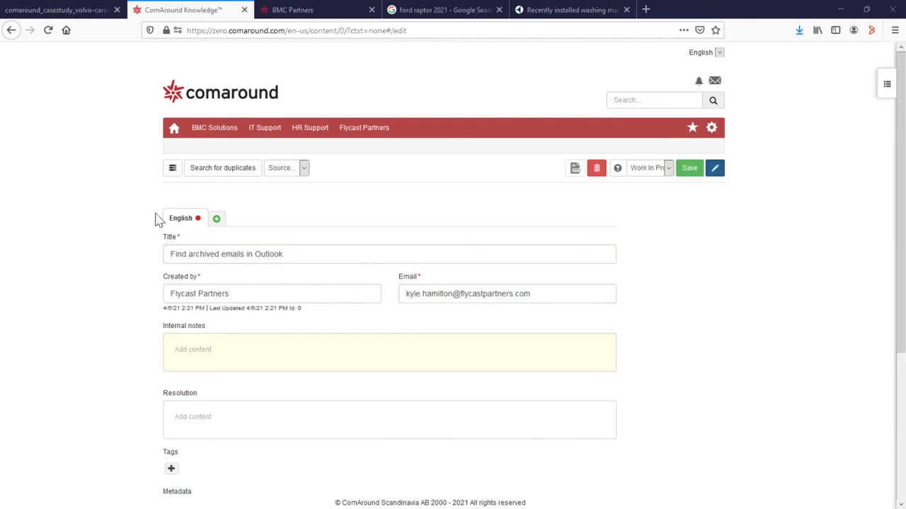
scroll(146, 212, down, 3)
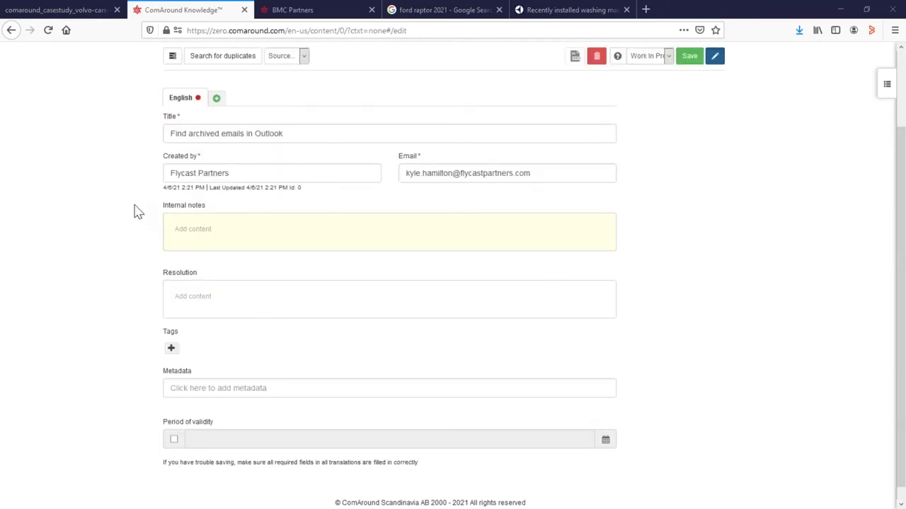
scroll(135, 212, up, 2)
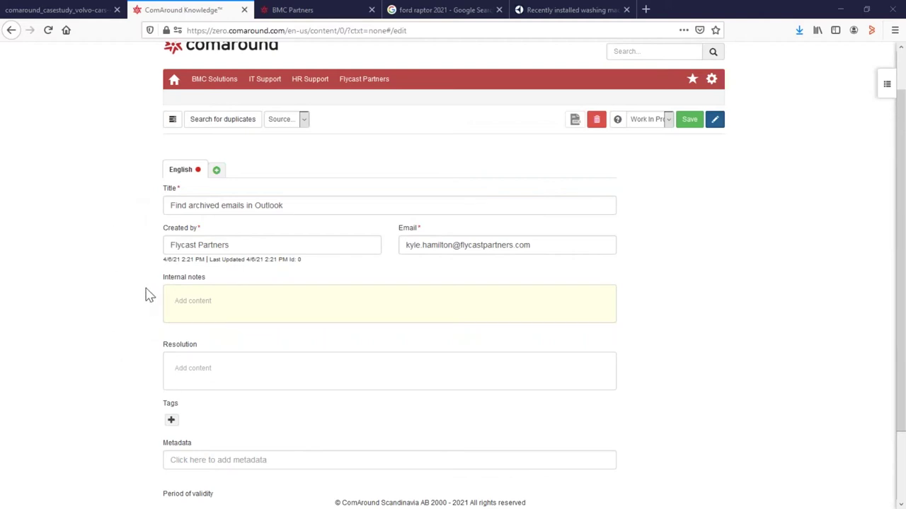
Switch the article to the KCS template and paste the Issue text, keeping Word formatting
click(172, 122)
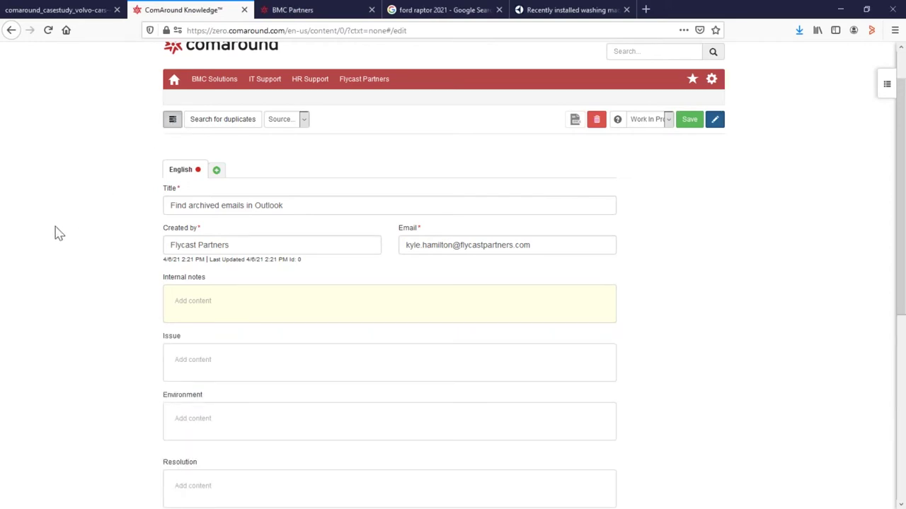
scroll(78, 276, down, 3)
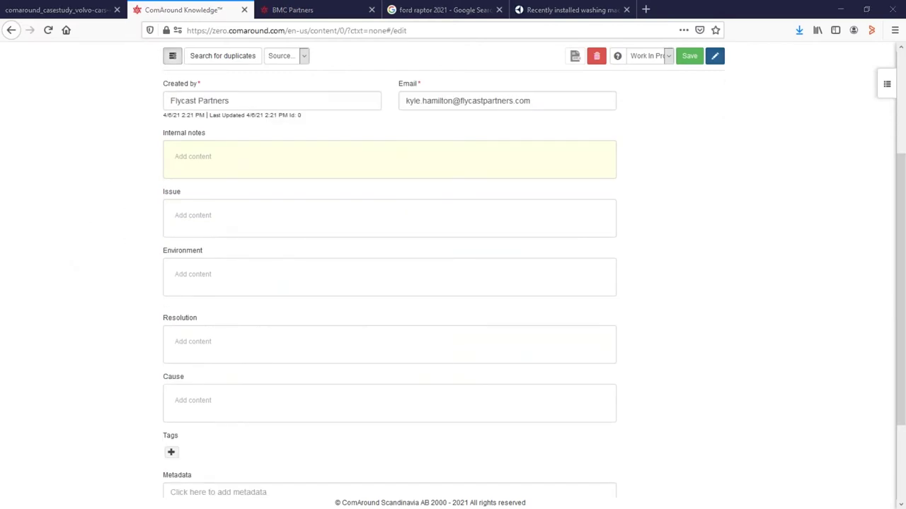
click(248, 214)
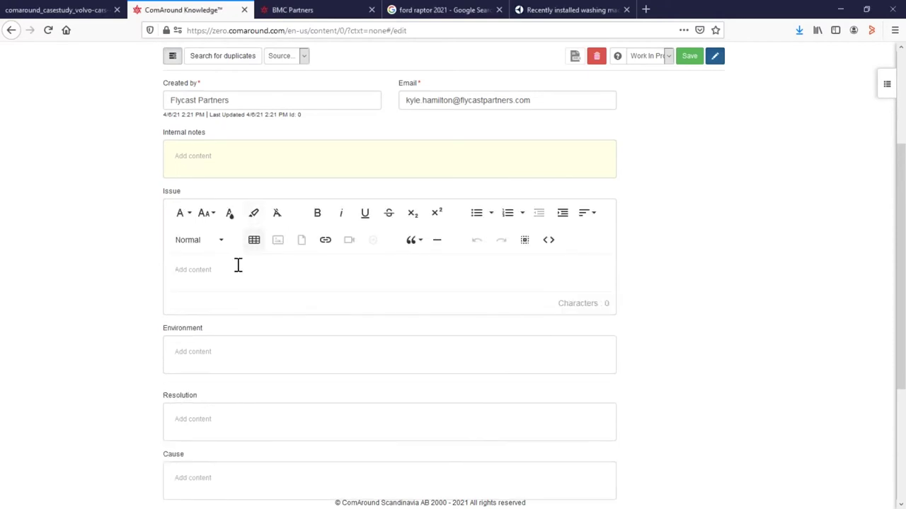
key(ctrl+v)
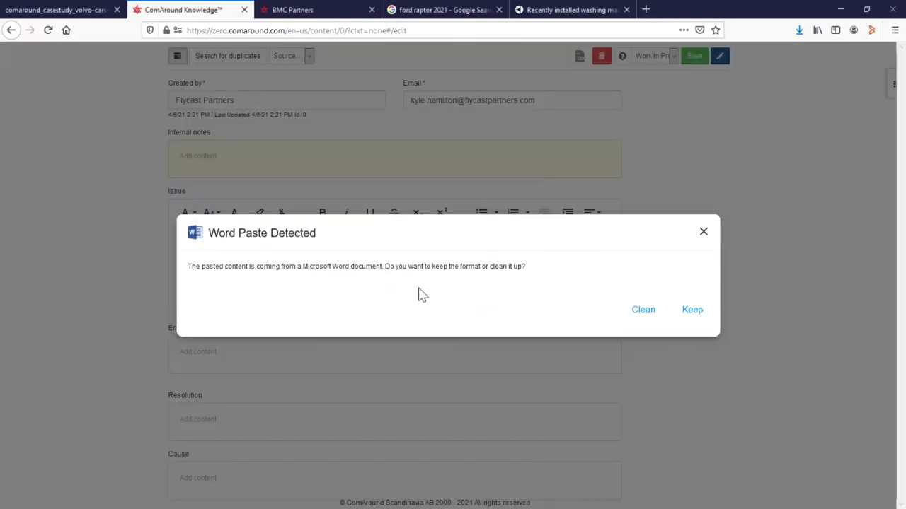
click(691, 310)
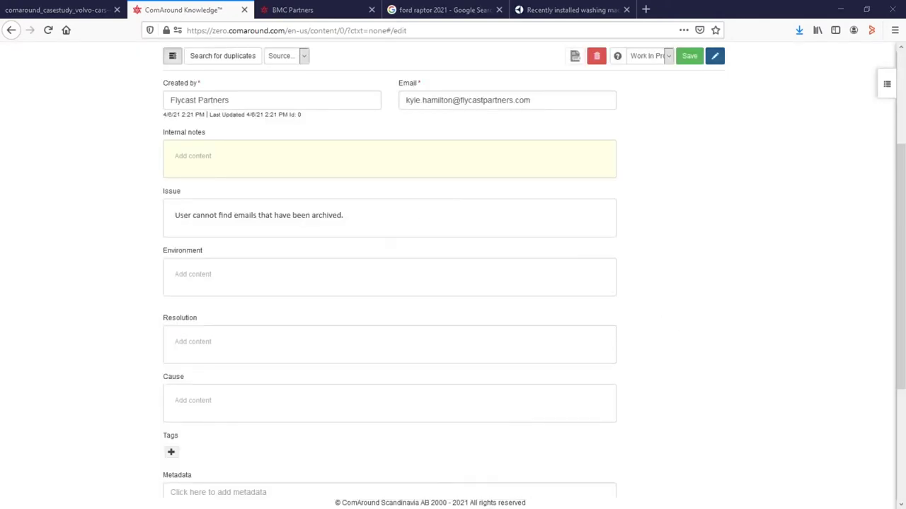
Paste 'Windows, Mac, IOS, Android' into Environment, keeping Word formatting
click(234, 281)
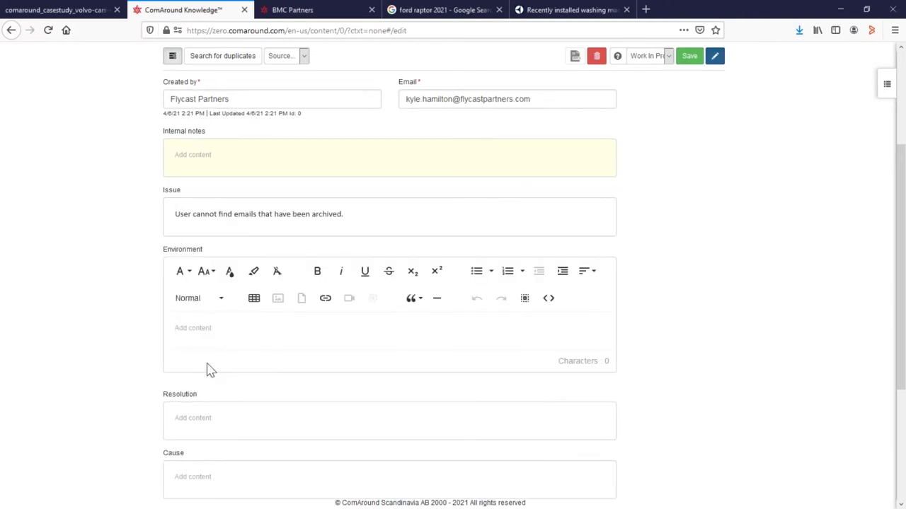
key(ctrl+v)
click(677, 313)
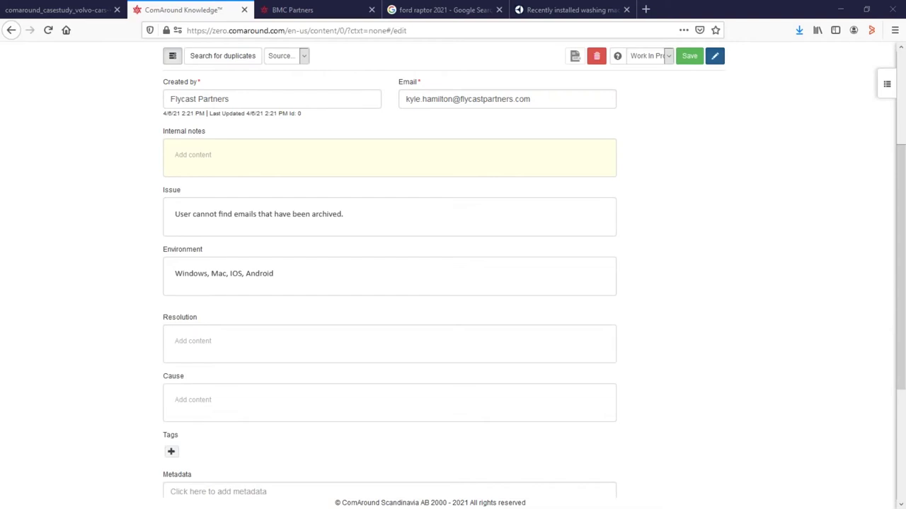
click(244, 345)
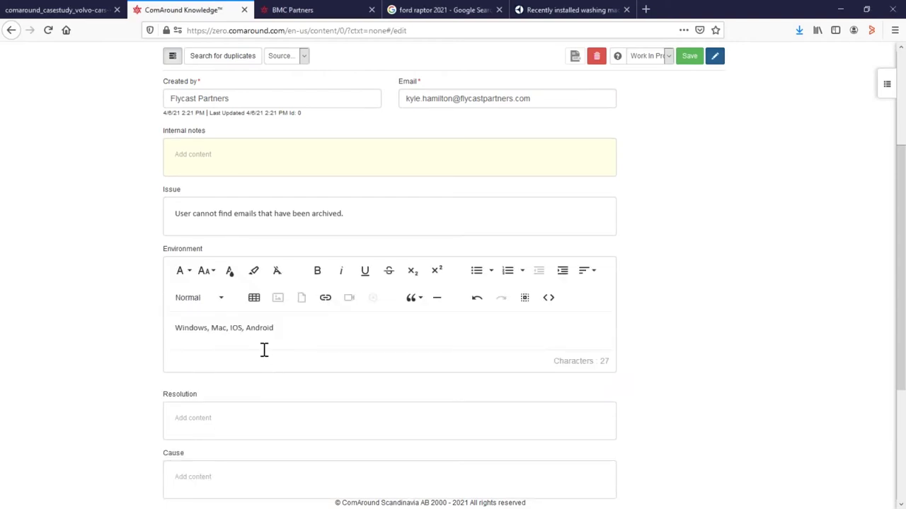
Paste the Outlook Online Archive steps into Resolution, keeping Word formatting
click(219, 424)
key(ctrl+v)
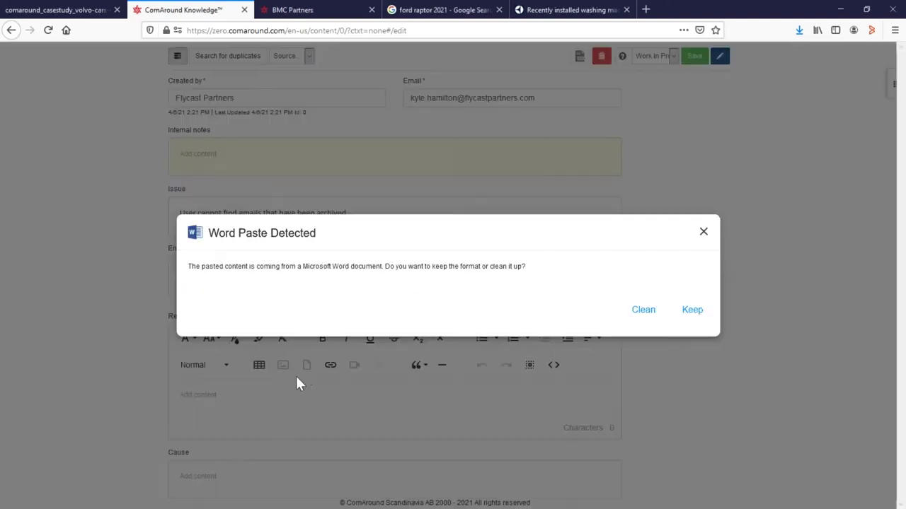
click(699, 317)
scroll(600, 323, down, 1)
scroll(625, 306, down, 3)
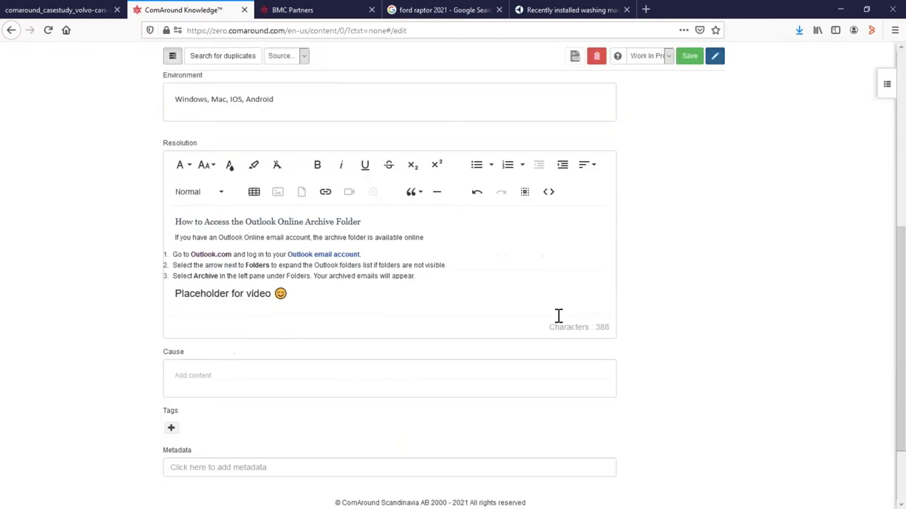
click(668, 59)
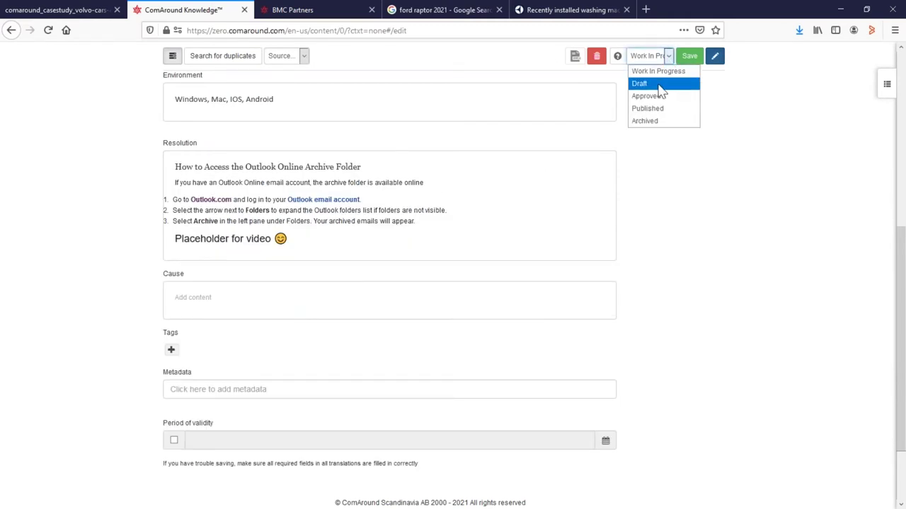
After reviewing the knowledge-states help, set the article status to Draft and save it
click(620, 62)
click(619, 58)
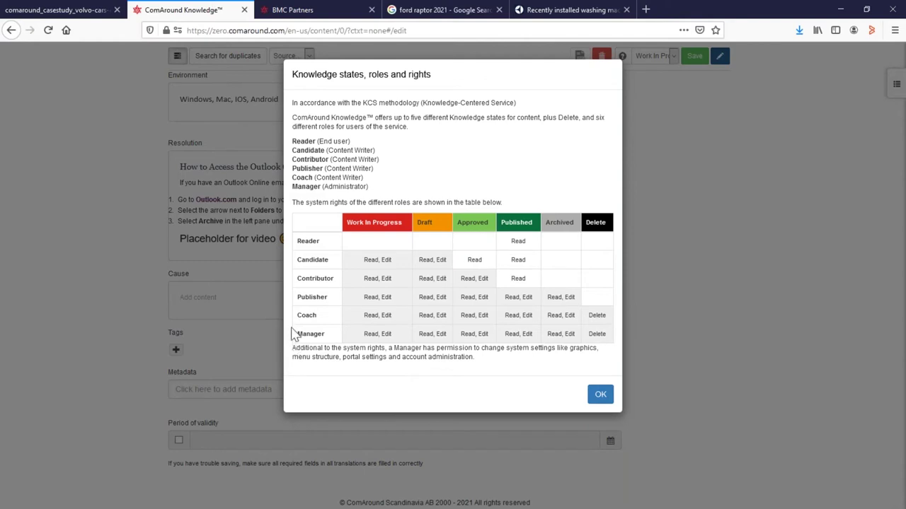
click(600, 396)
click(668, 59)
click(639, 83)
click(688, 59)
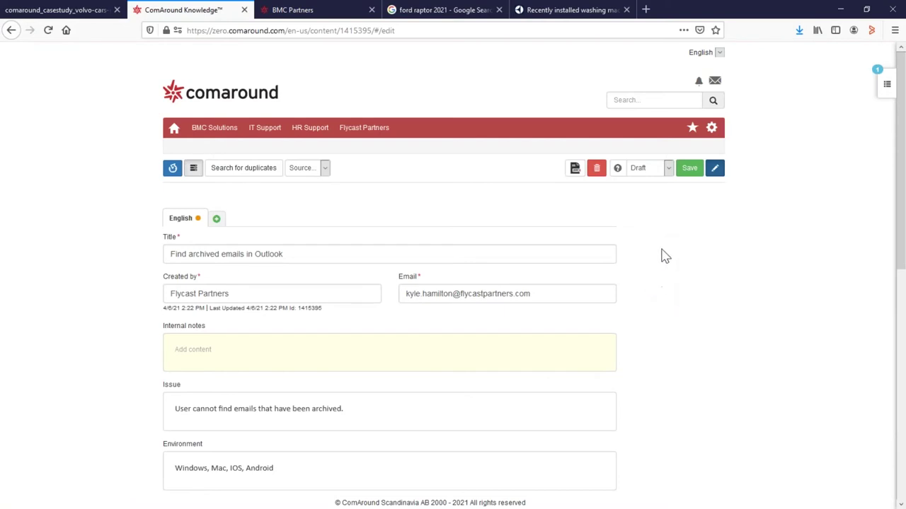
scroll(701, 259, down, 1)
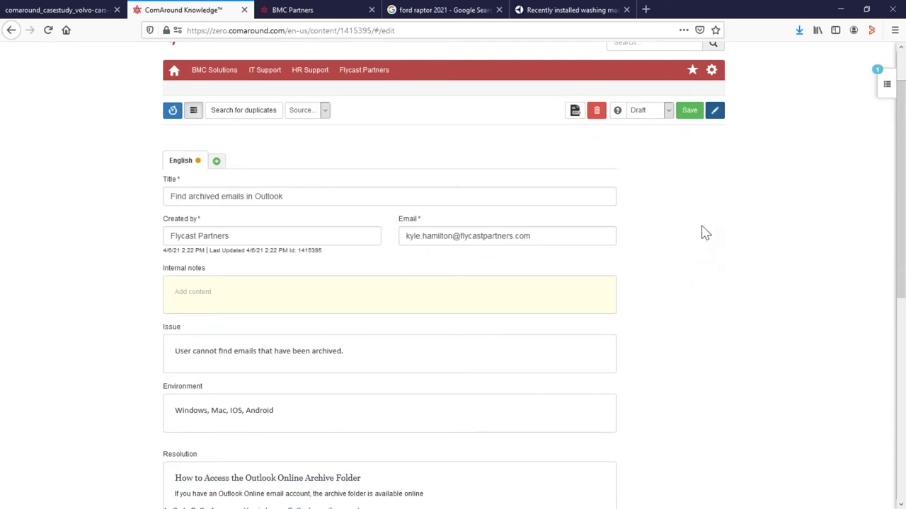
Go to the content editor and expand the New Content folder
click(712, 73)
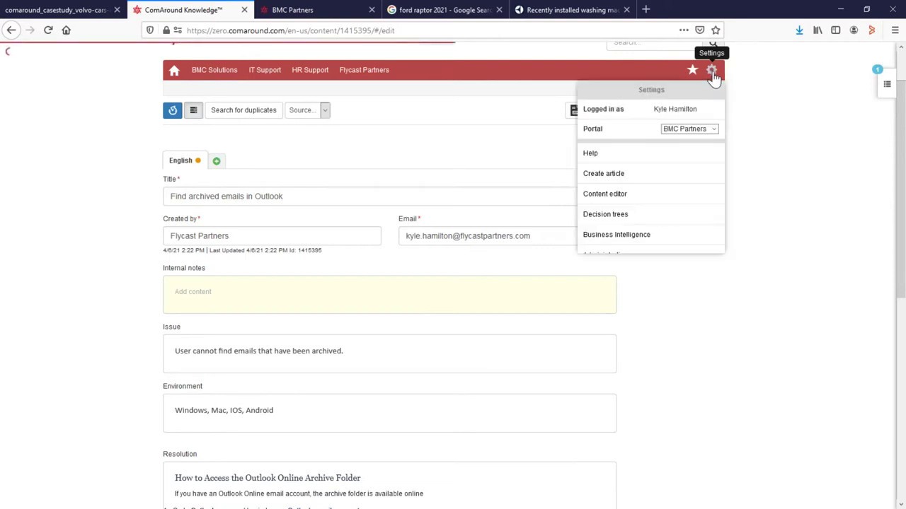
click(651, 198)
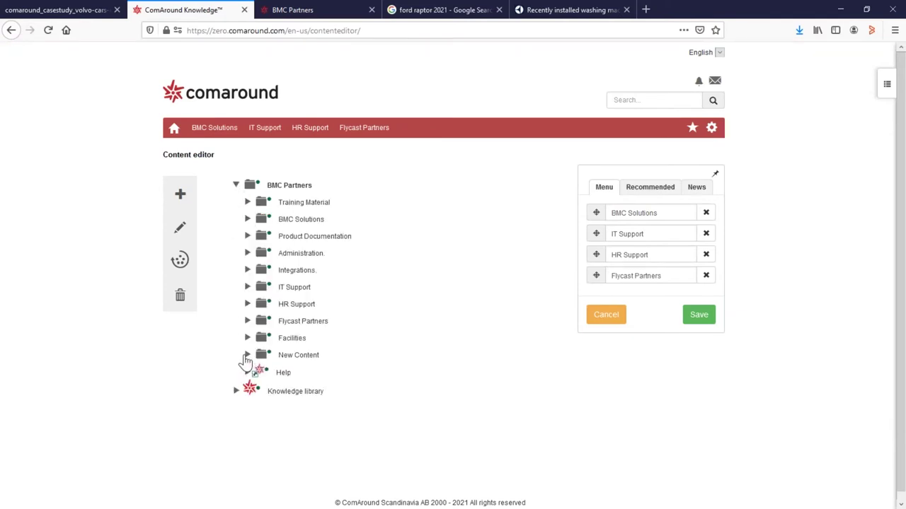
click(247, 355)
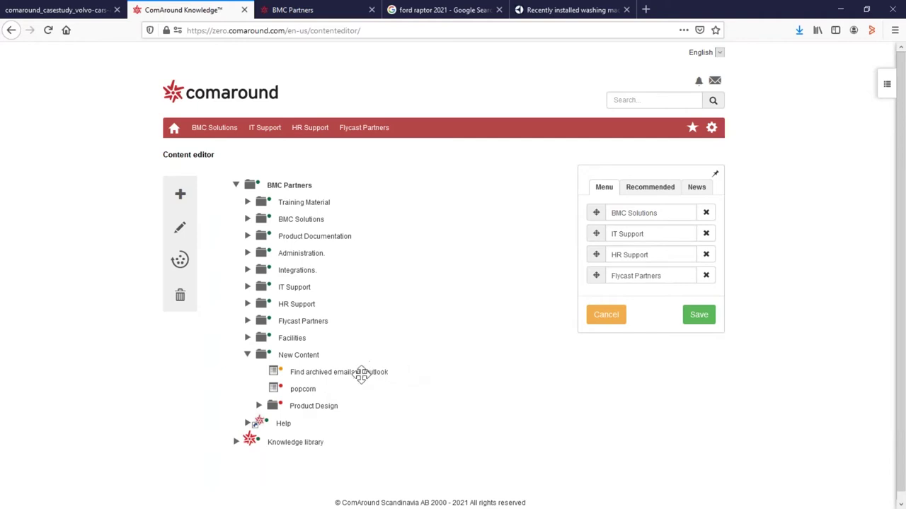
Open the popcorn article, look through it, and close it
drag(277, 389, 181, 228)
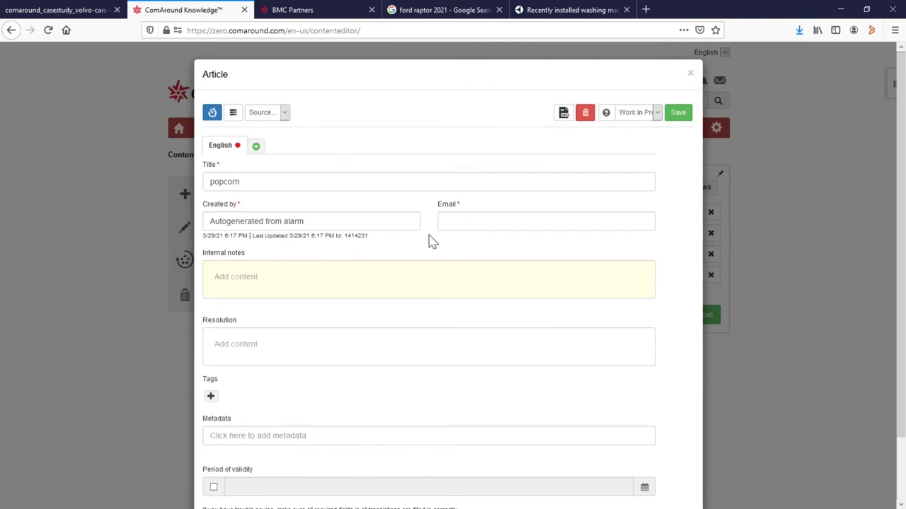
scroll(446, 226, down, 1)
scroll(441, 247, down, 1)
scroll(417, 276, up, 2)
scroll(518, 233, up, 1)
click(690, 74)
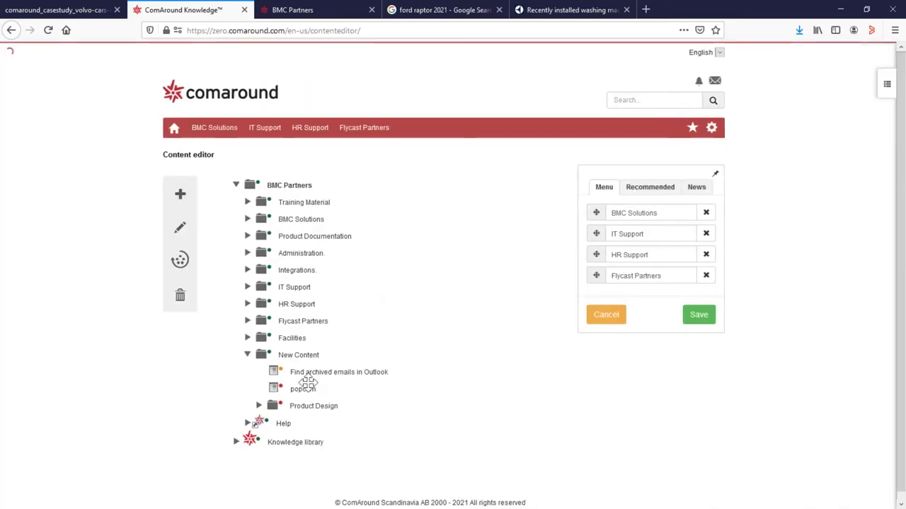
Open the Outlook archive article, delete its 'Placeholder for video' line, and launch Record video
drag(278, 369, 180, 222)
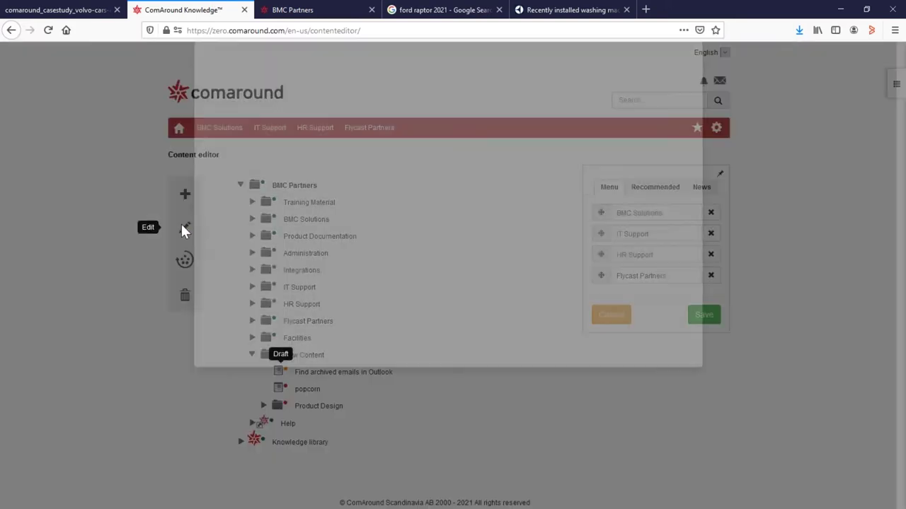
scroll(283, 229, down, 4)
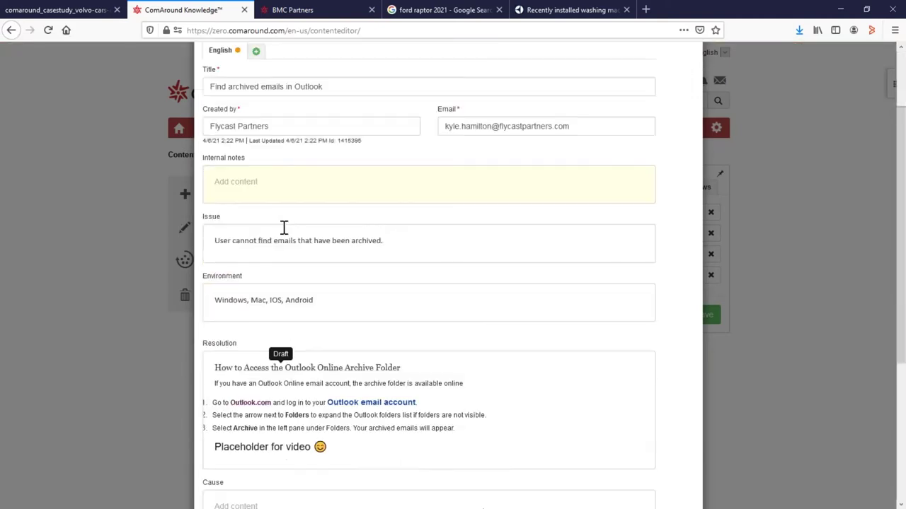
drag(335, 307, 214, 365)
key(BackSpace)
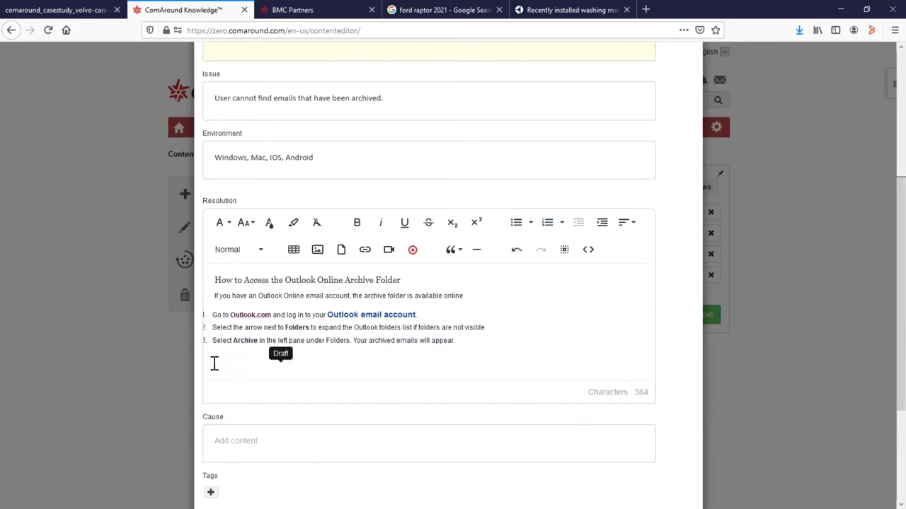
click(413, 252)
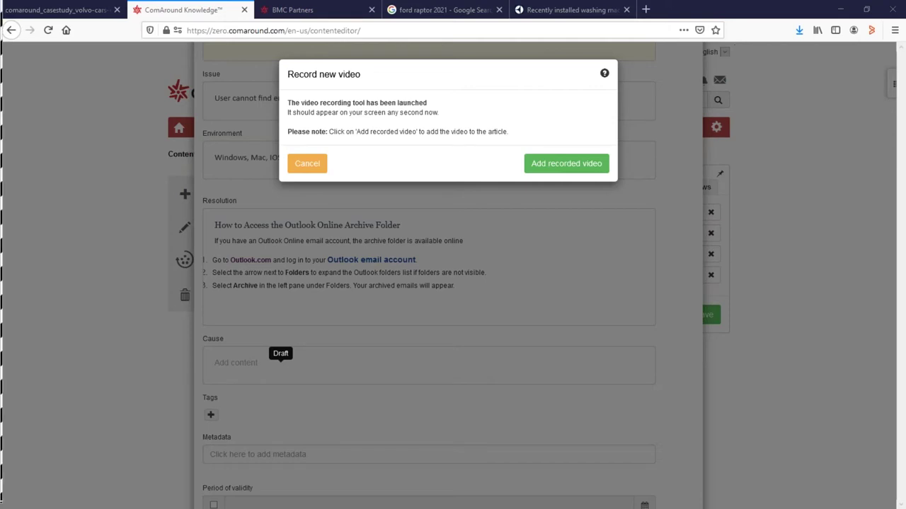
Set the recorder capture area to full screen, start recording, and bring Outlook forward
drag(41, 32, 810, 170)
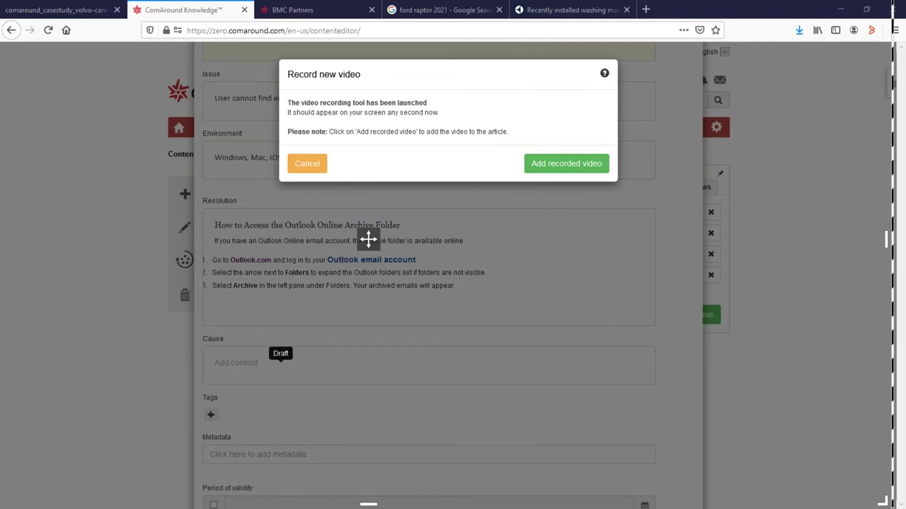
mouse_move(14, 10)
mouse_down()
mouse_move(10, 21)
mouse_move(21, 14)
mouse_move(3, 8)
mouse_up()
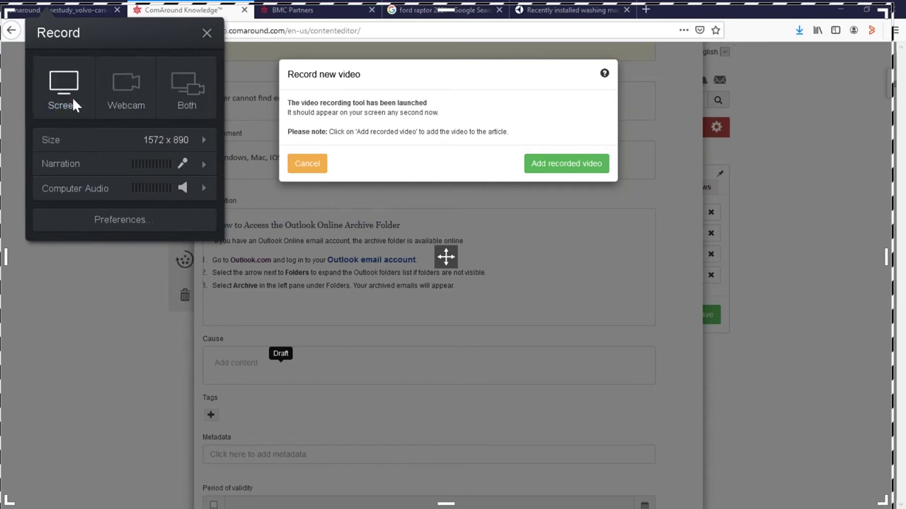
click(113, 224)
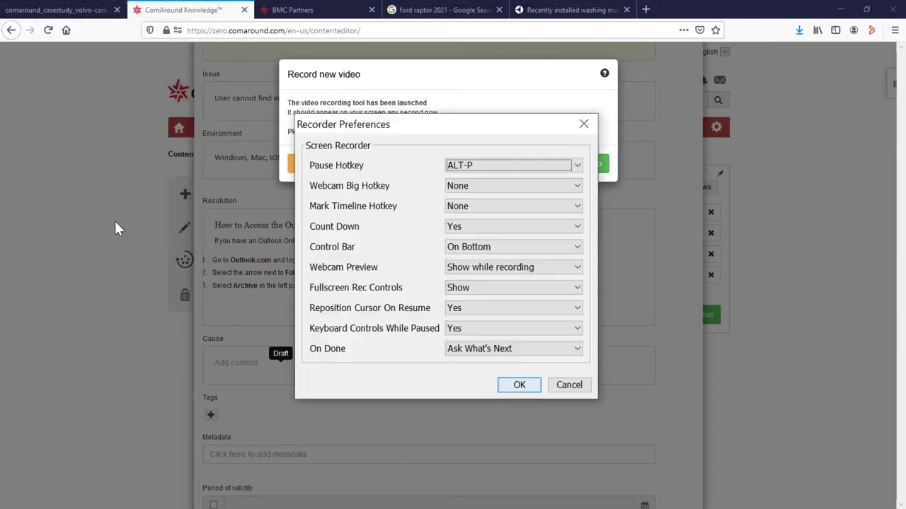
click(580, 131)
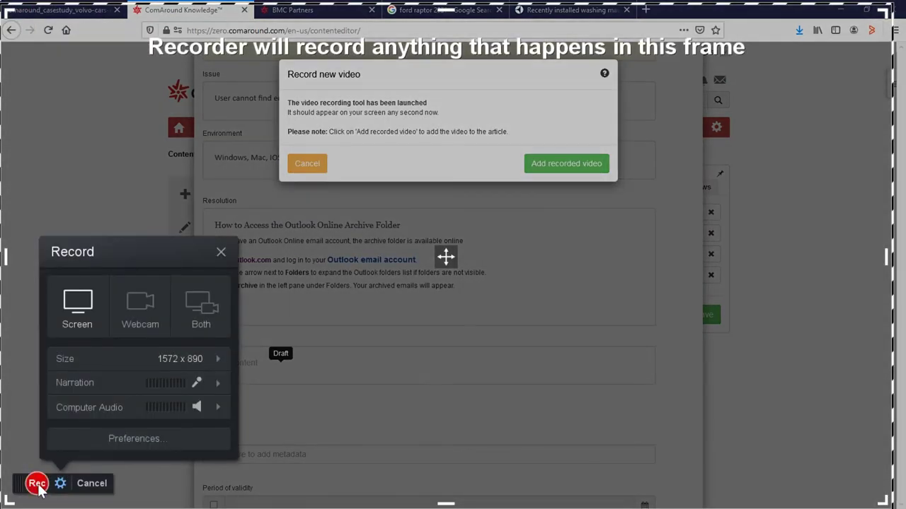
click(36, 484)
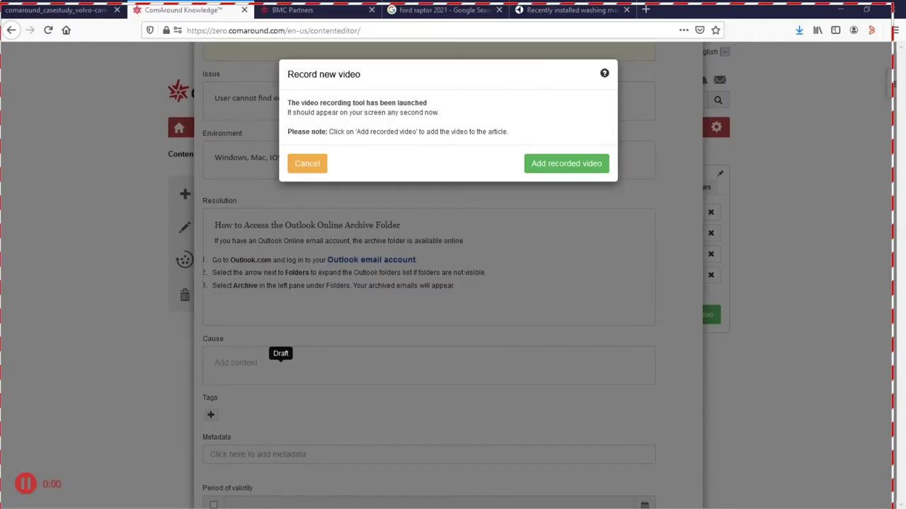
key(alt+Tab)
drag(483, 20, 467, 4)
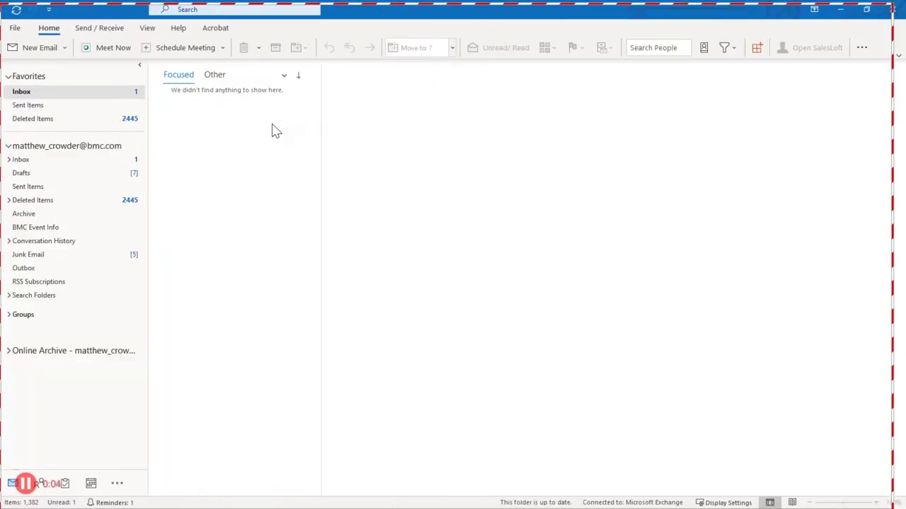
Show the Outlook Archive folder in the recording, then pause it and minimize Outlook
click(28, 214)
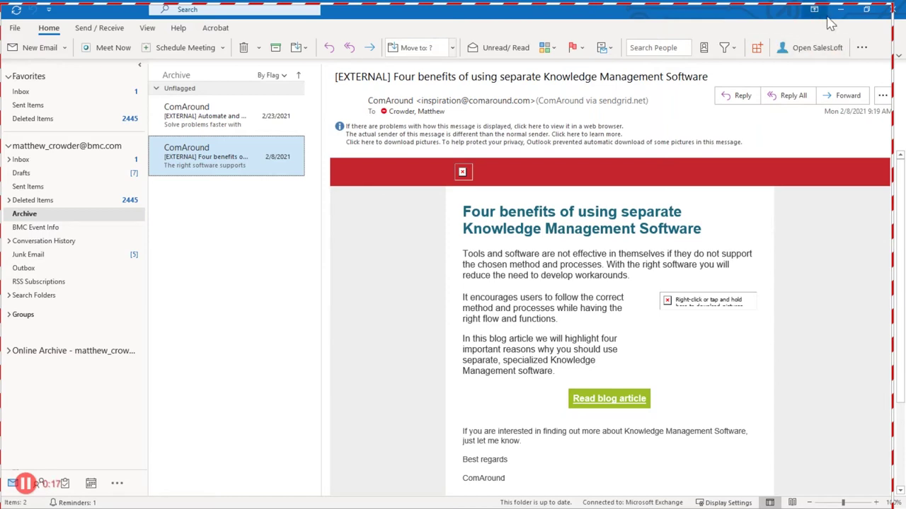
click(27, 485)
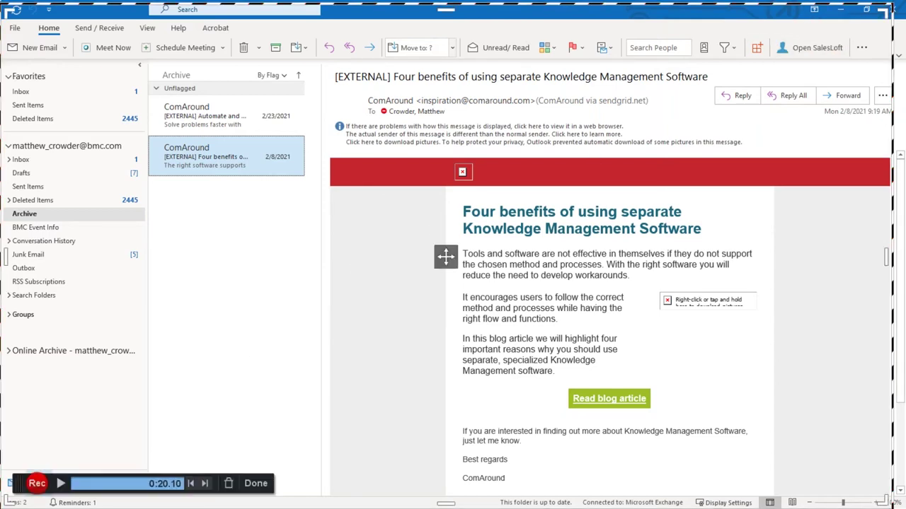
click(841, 16)
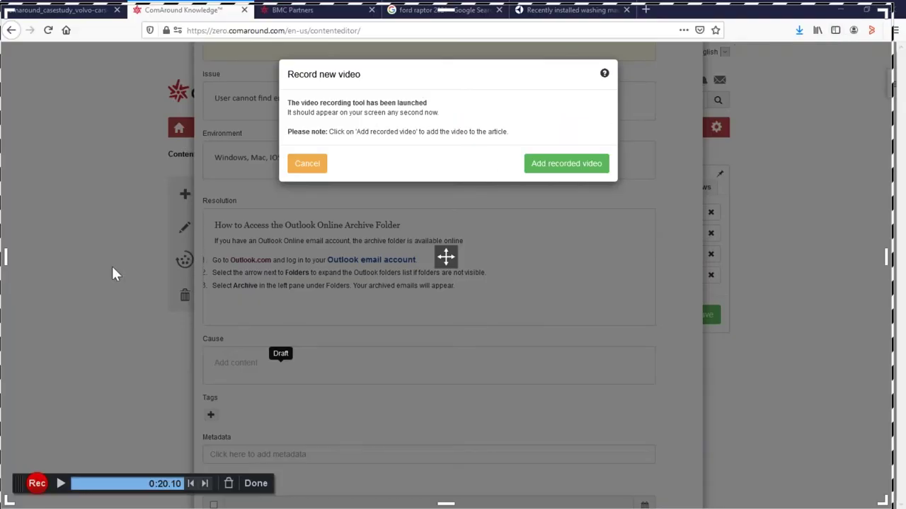
Finish the recording and trim both ends so the clip lasts 14 seconds
click(255, 486)
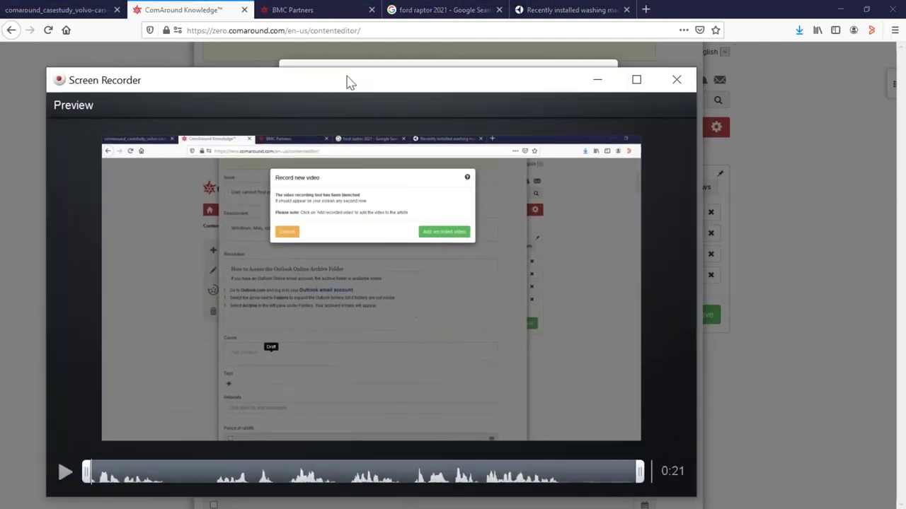
drag(347, 83, 381, 63)
drag(107, 447, 212, 450)
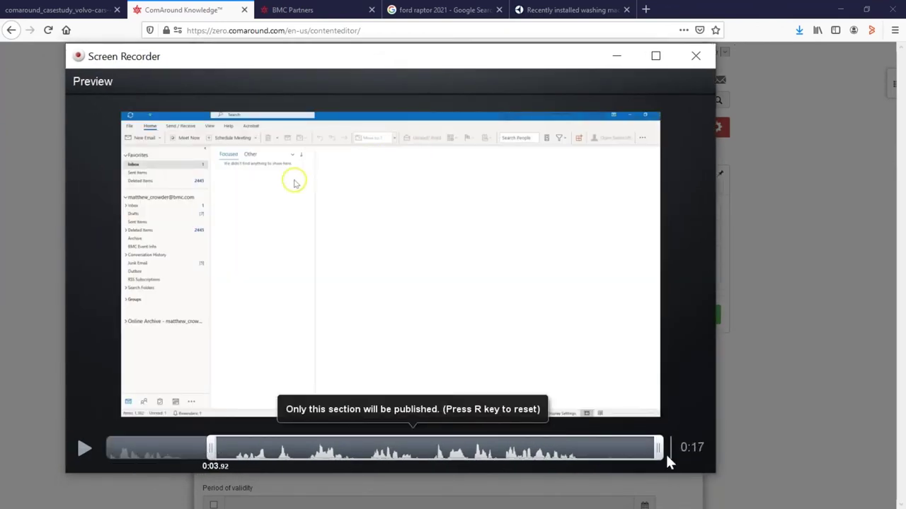
drag(656, 447, 590, 453)
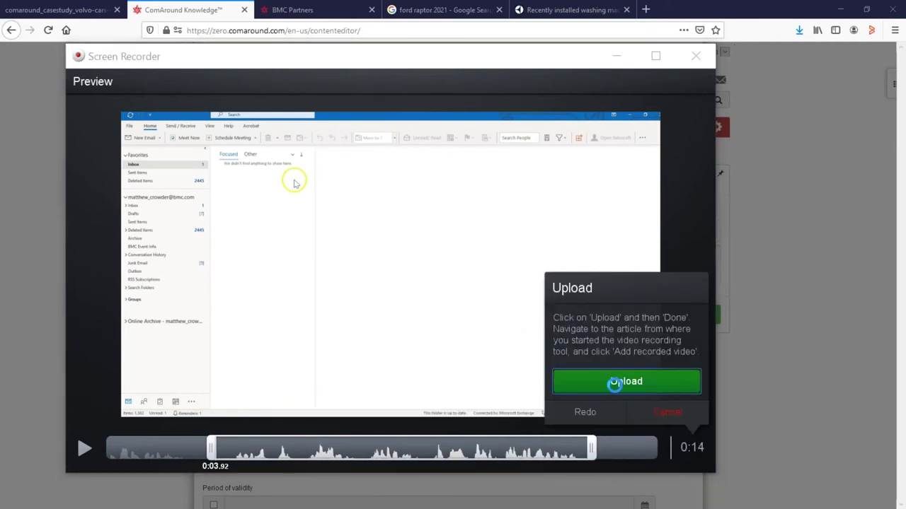
Upload the trimmed clip to ComAround and insert it into the article's Resolution
click(609, 382)
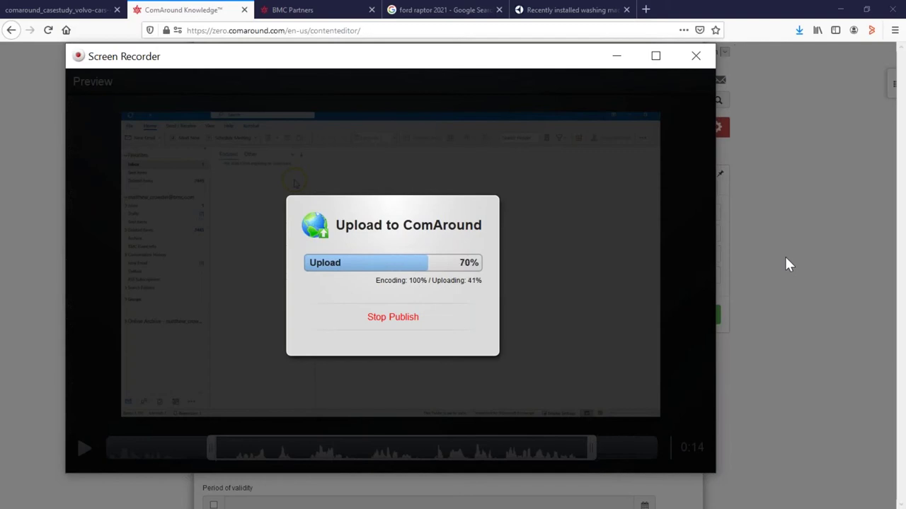
click(407, 324)
click(548, 170)
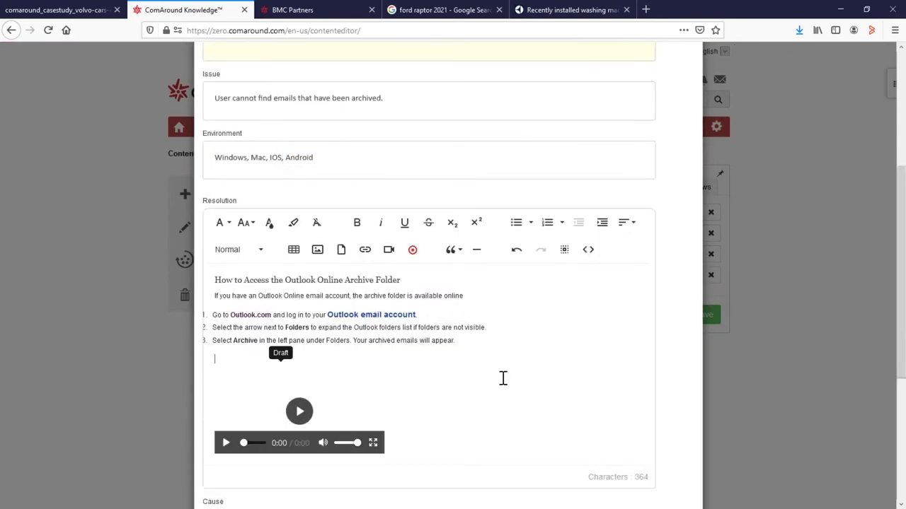
Add the tags 'outlook' and 'archive' to the Outlook archive article
scroll(501, 375, down, 1)
scroll(412, 328, down, 2)
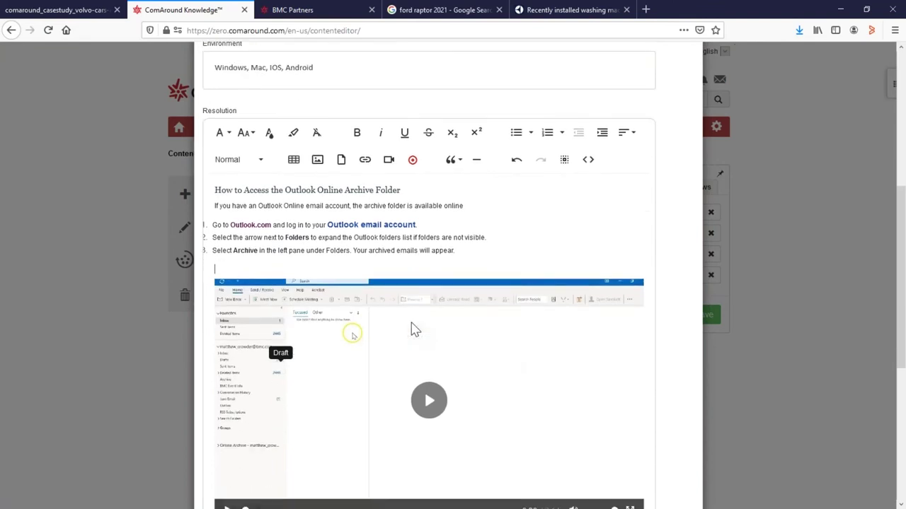
scroll(361, 335, down, 2)
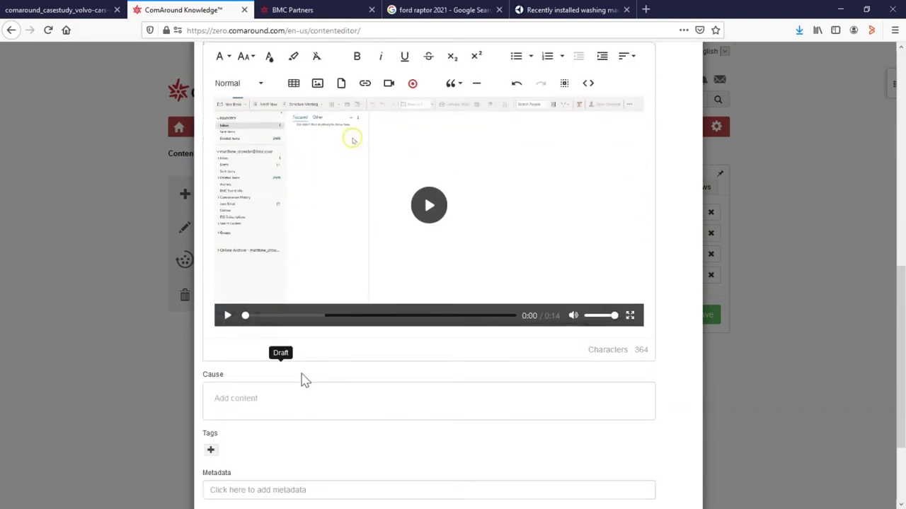
scroll(363, 391, down, 3)
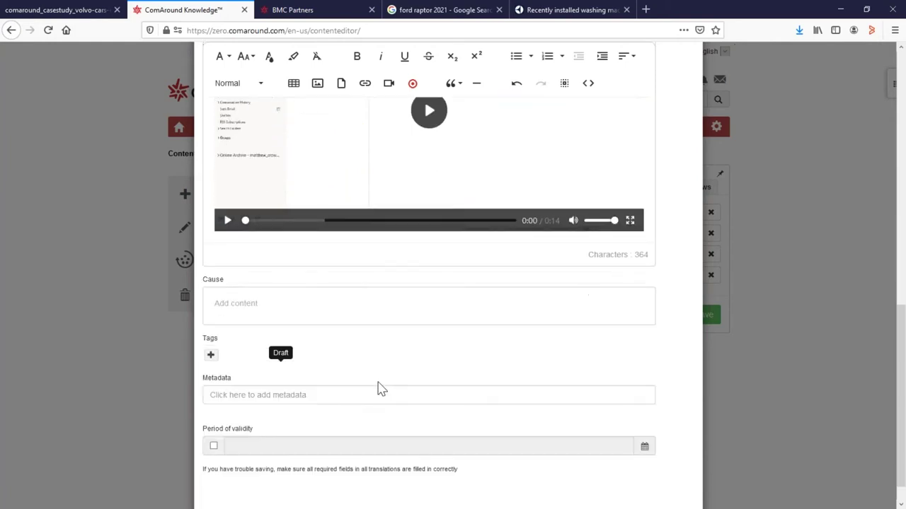
click(210, 325)
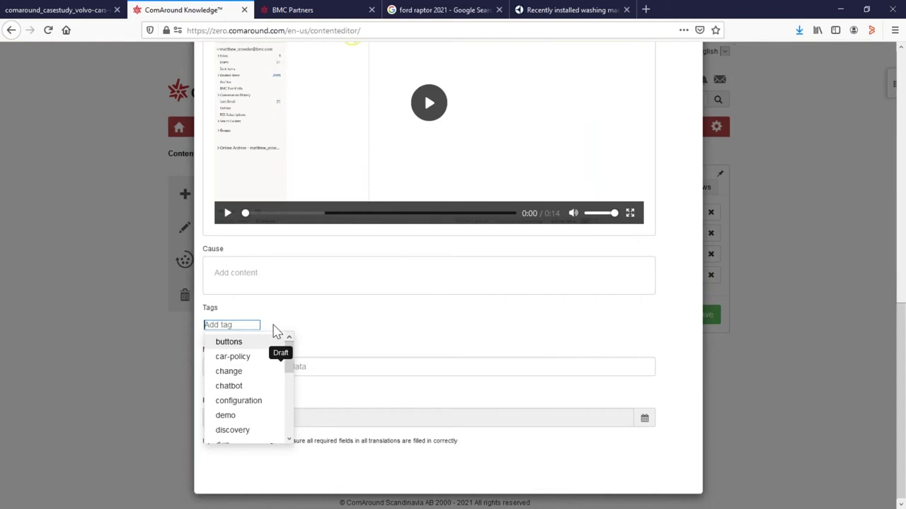
text(outlook)
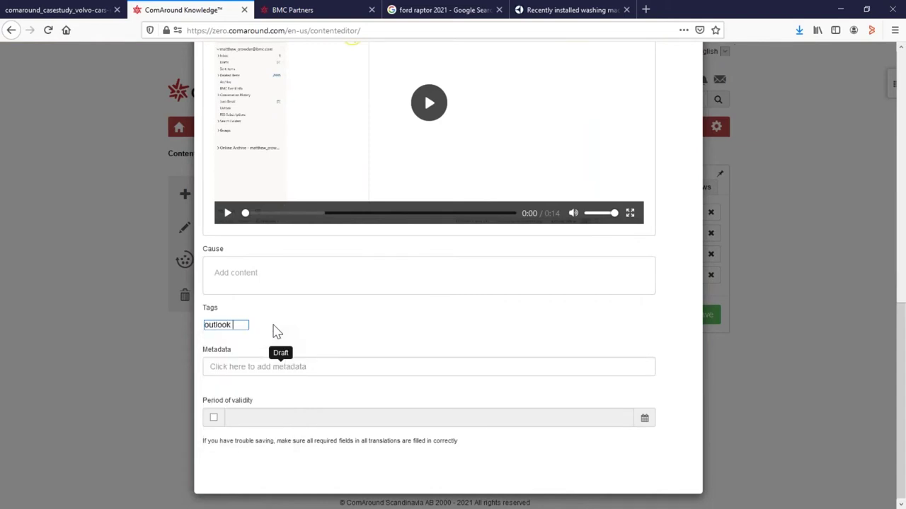
key(Return)
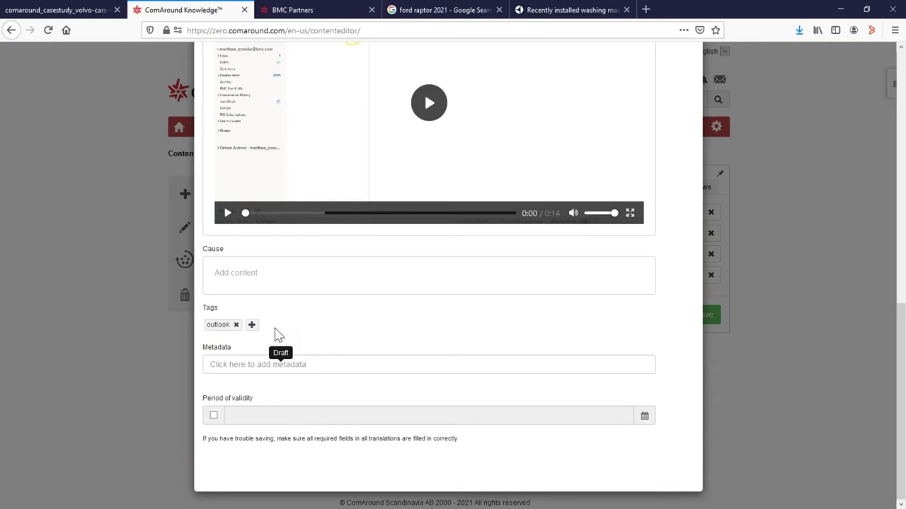
click(251, 325)
text(archive)
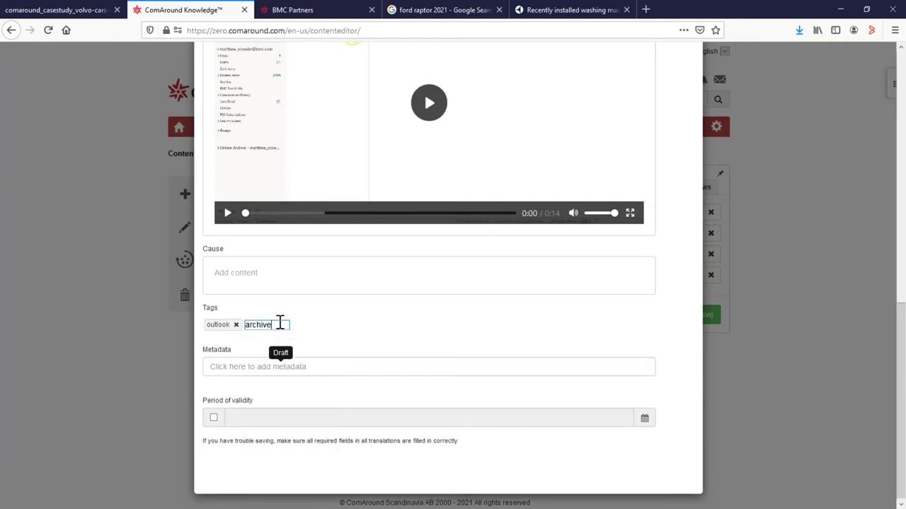
key(Return)
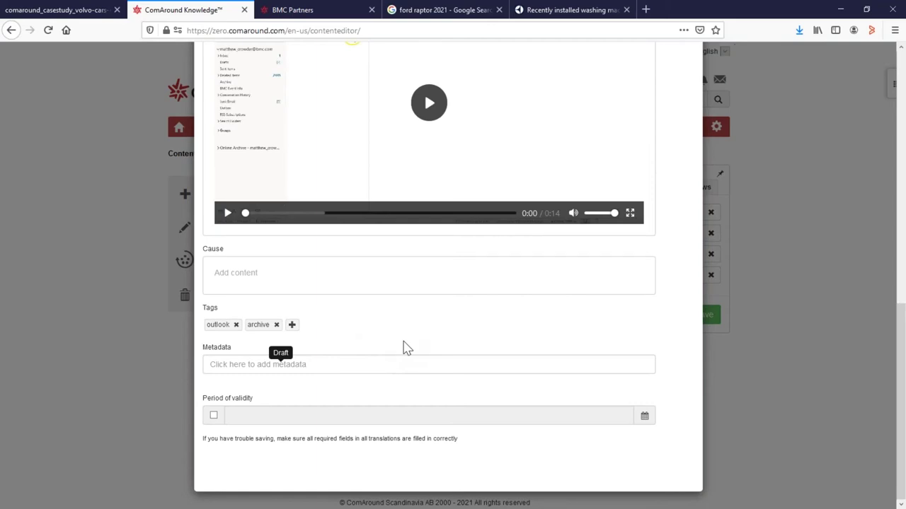
Enable a period of validity from 04/06/2021 to 05/06/2021
click(214, 416)
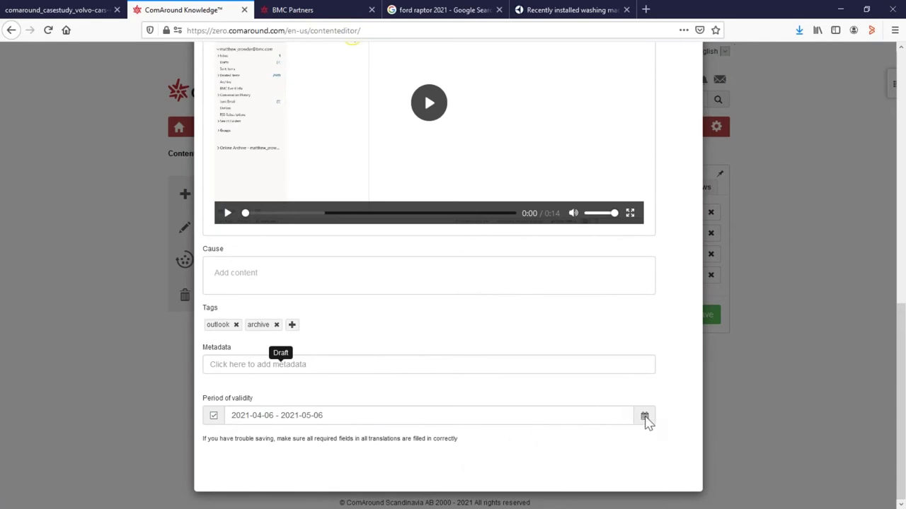
click(408, 413)
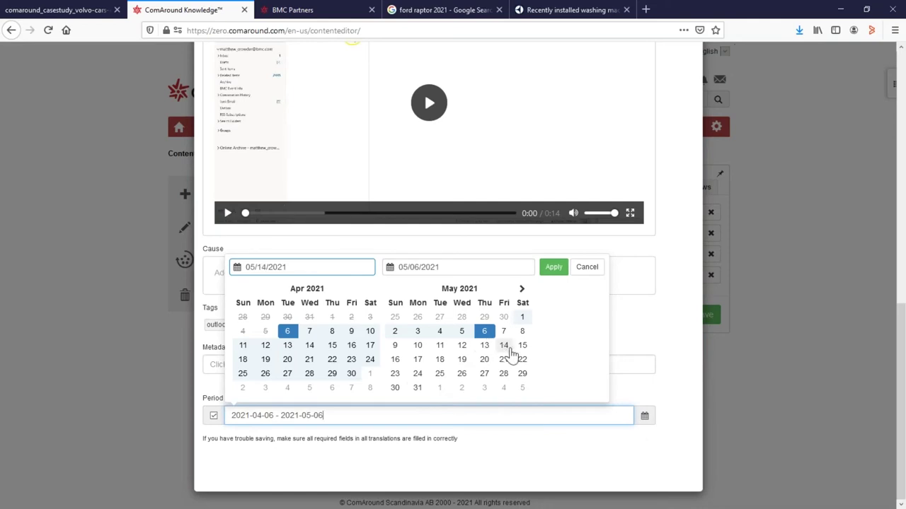
click(554, 269)
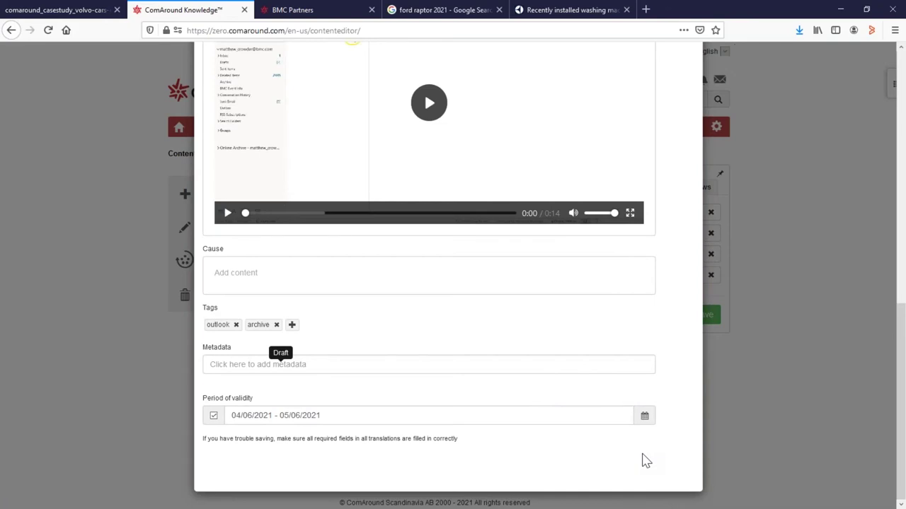
Set the Find archived emails in Outlook article's status to Published and save it
scroll(675, 396, up, 6)
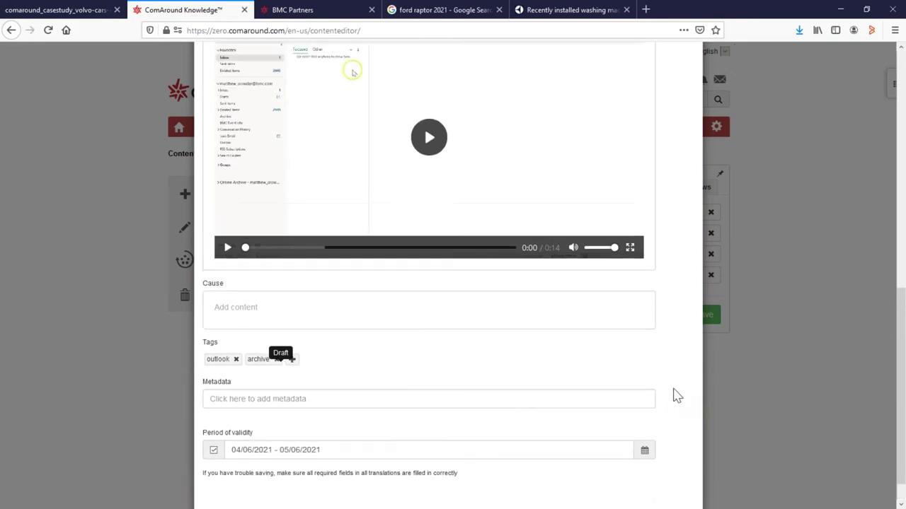
scroll(671, 383, up, 2)
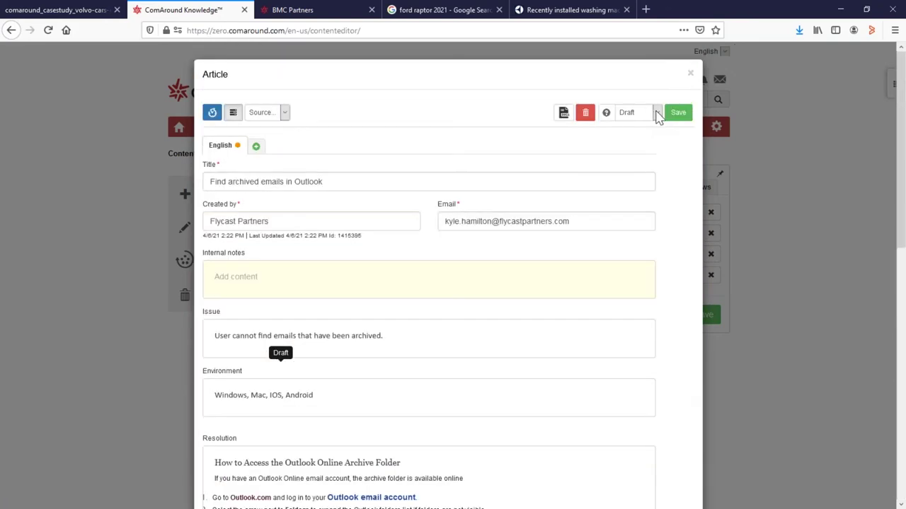
click(658, 113)
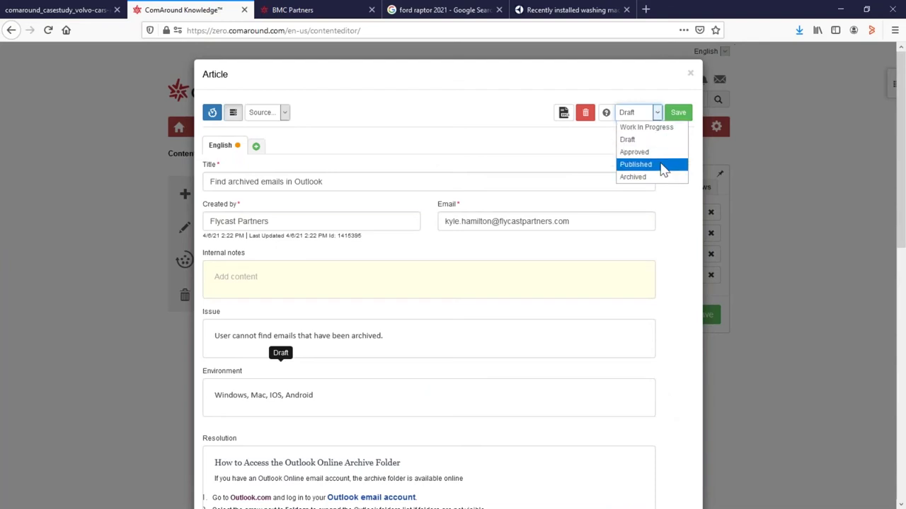
click(663, 165)
click(675, 115)
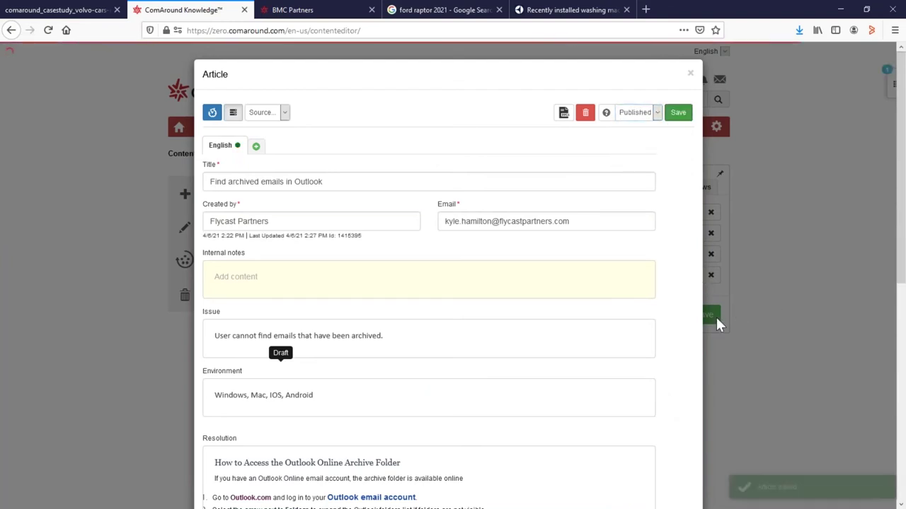
Close the editor and move the article from New Content into Flycast Partners
click(692, 75)
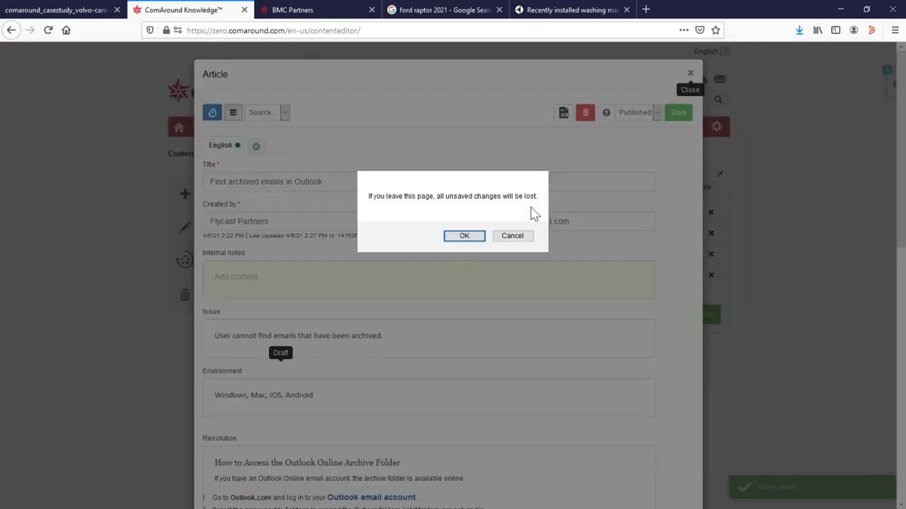
click(462, 235)
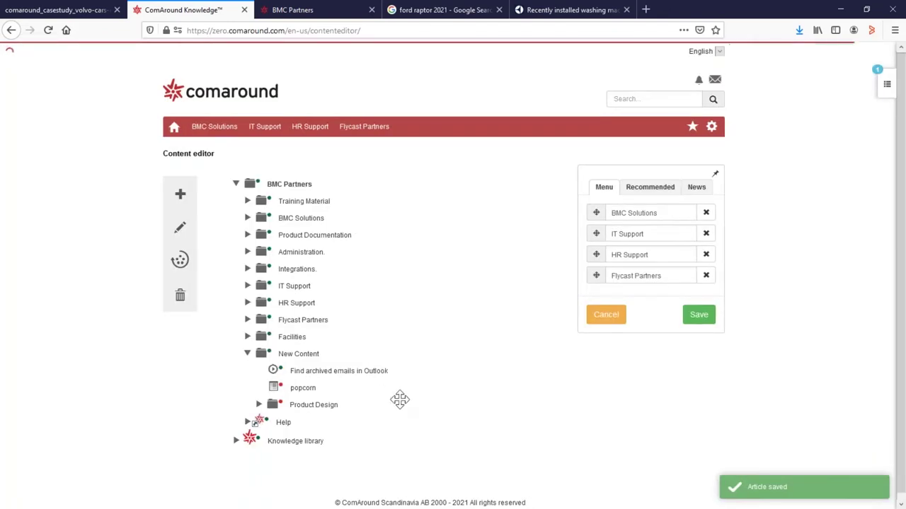
click(247, 320)
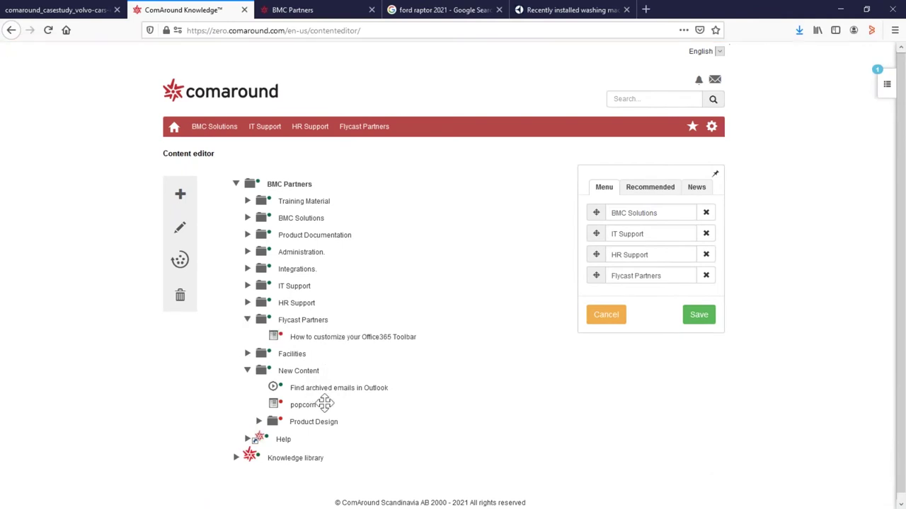
drag(274, 388, 280, 335)
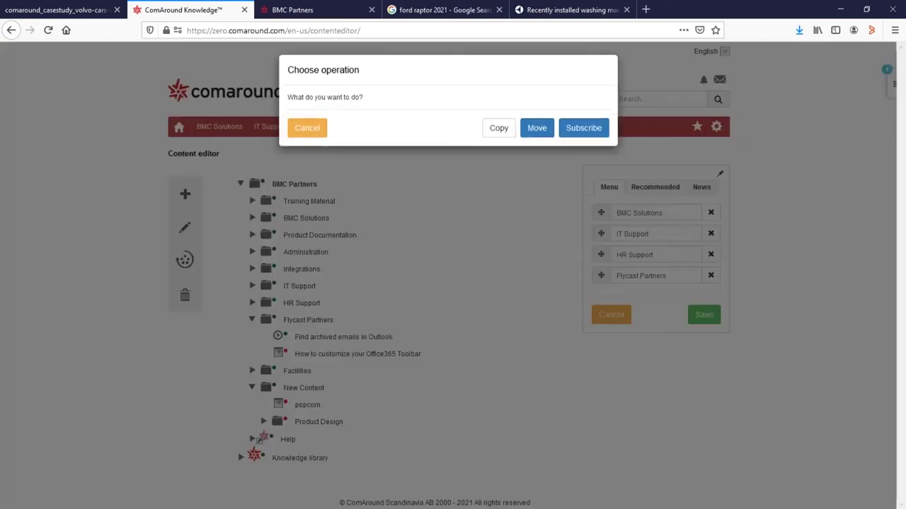
click(537, 133)
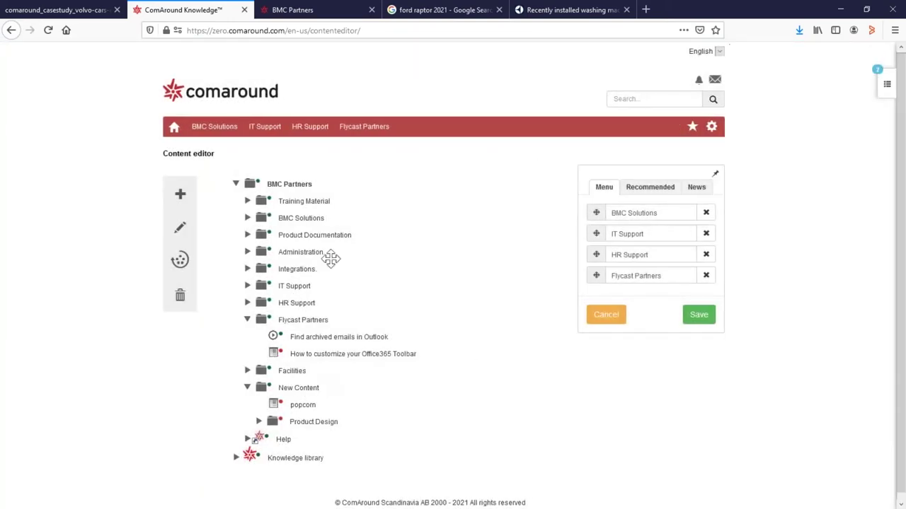
In the reloaded end-user portal, read Find archived emails in Outlook under the Flycast Partners tile
click(318, 13)
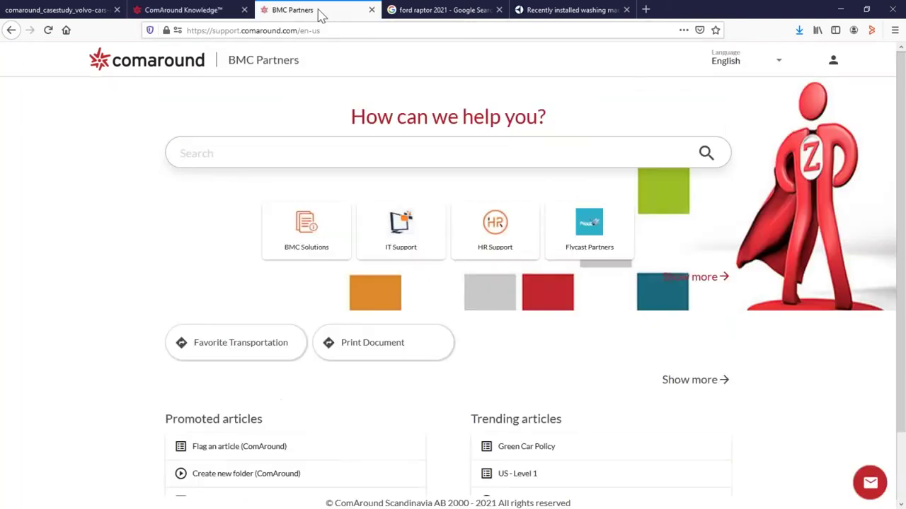
click(49, 30)
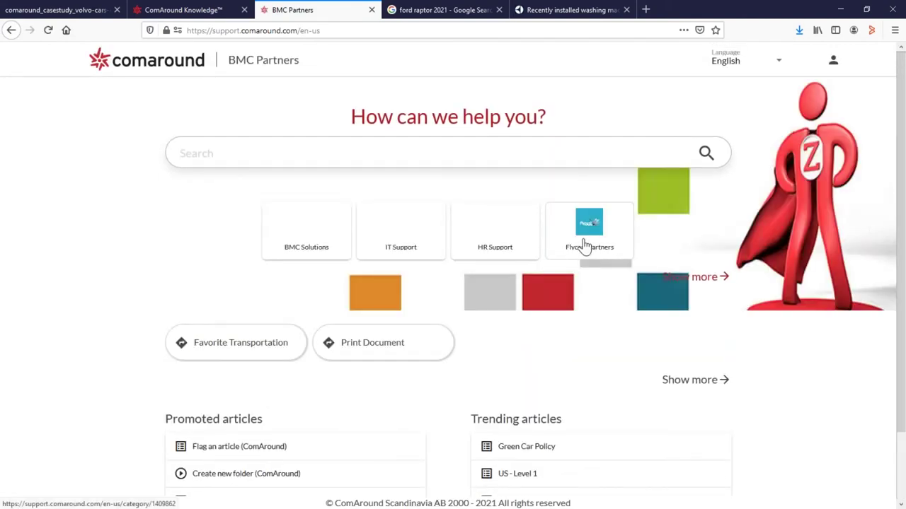
click(585, 244)
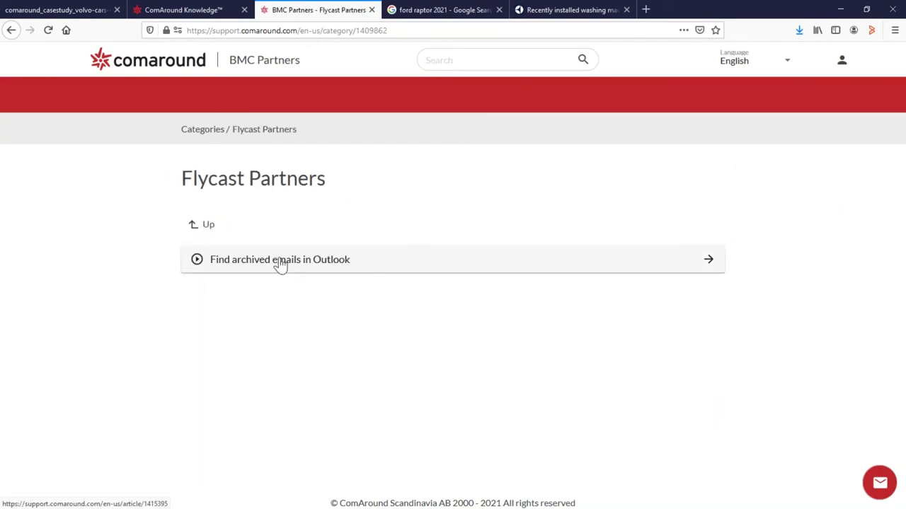
click(281, 262)
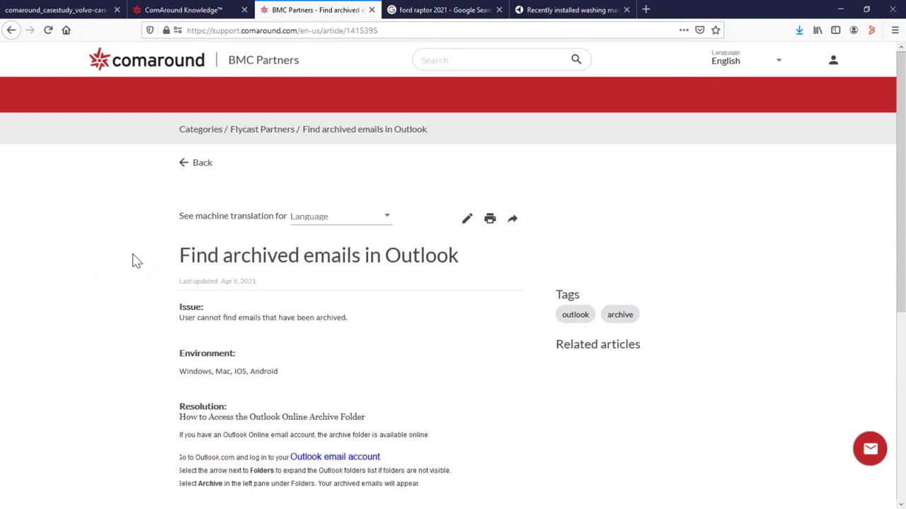
scroll(137, 261, down, 5)
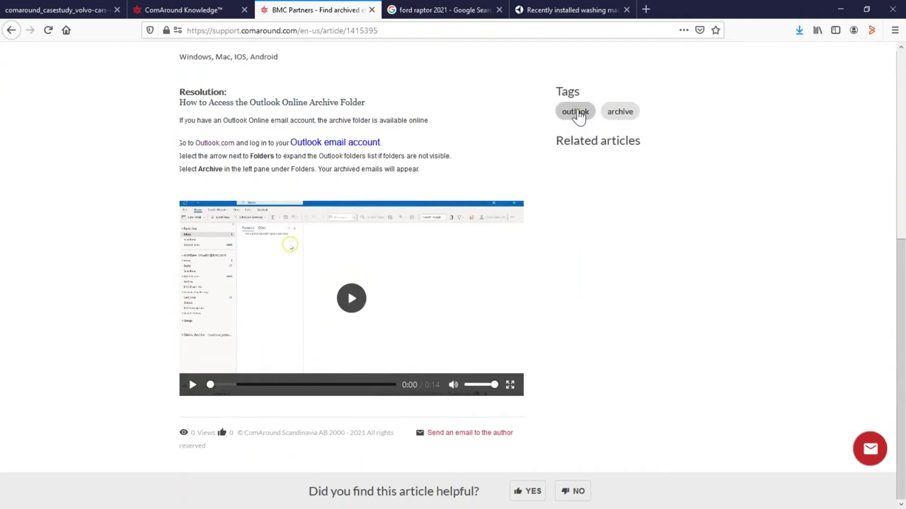
scroll(538, 135, up, 4)
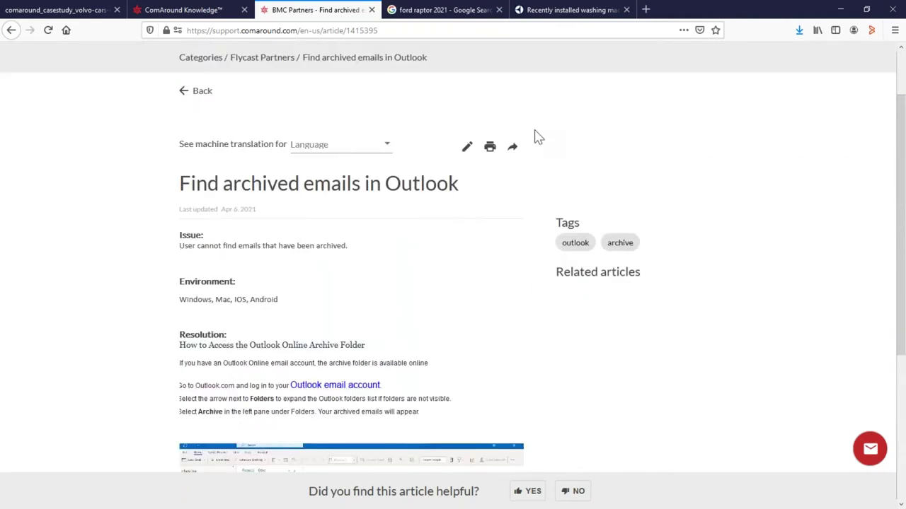
scroll(537, 134, up, 1)
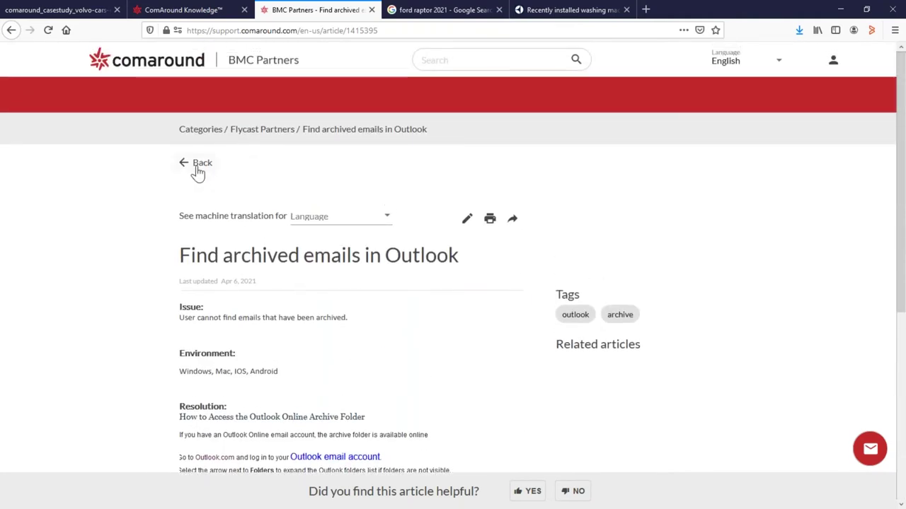
click(200, 11)
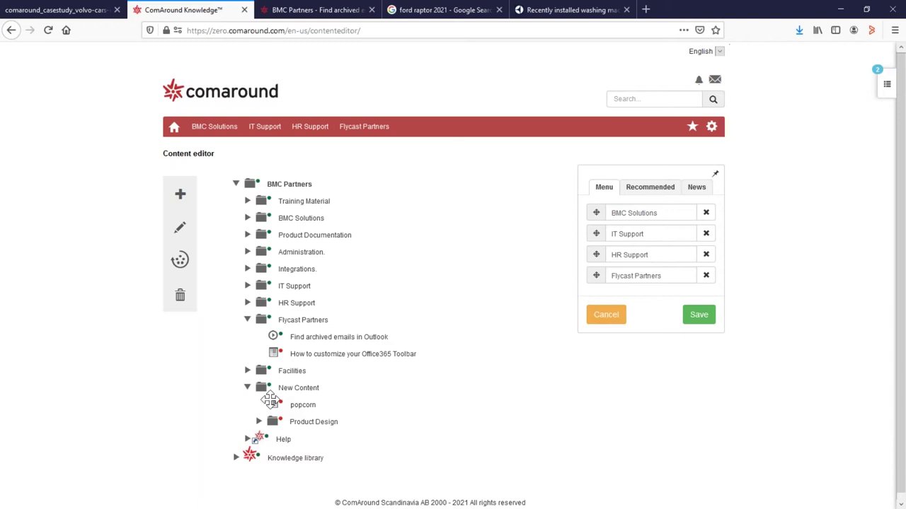
Import the Popcorn Multi Importv2 Word document as new articles
click(185, 196)
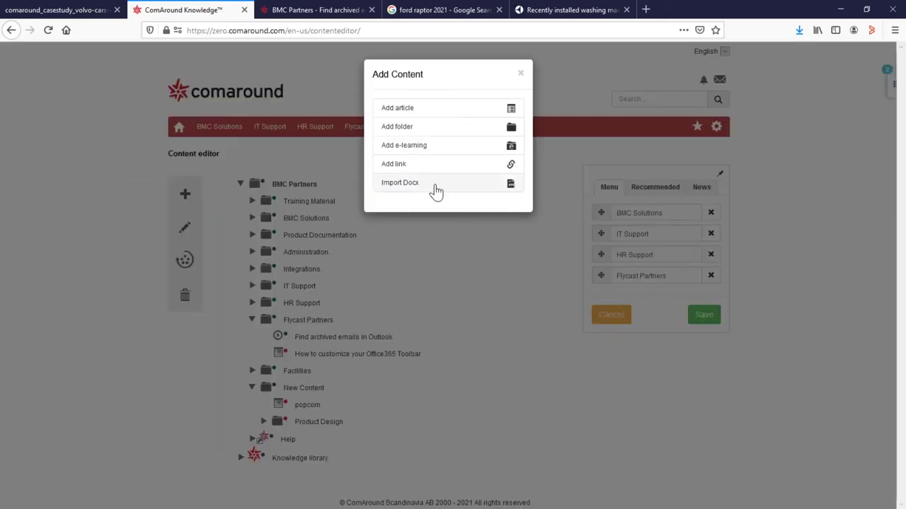
click(436, 185)
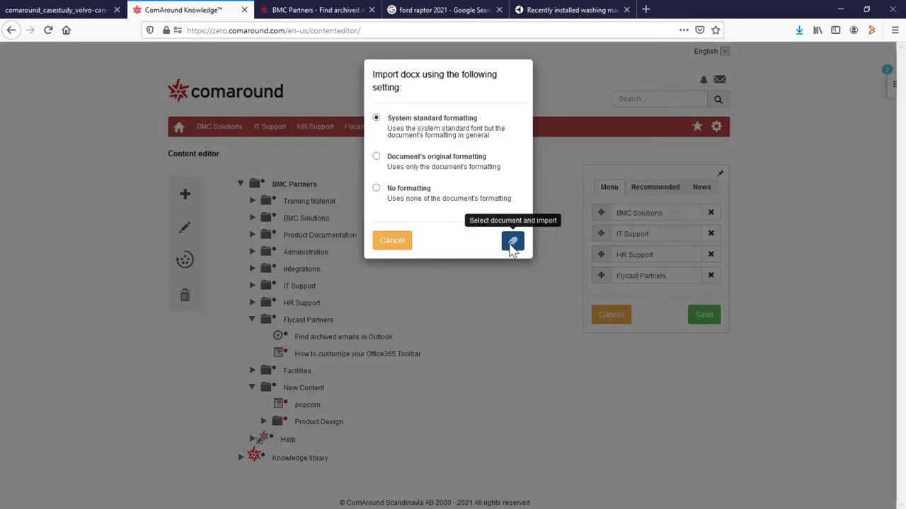
click(513, 241)
click(190, 107)
click(452, 288)
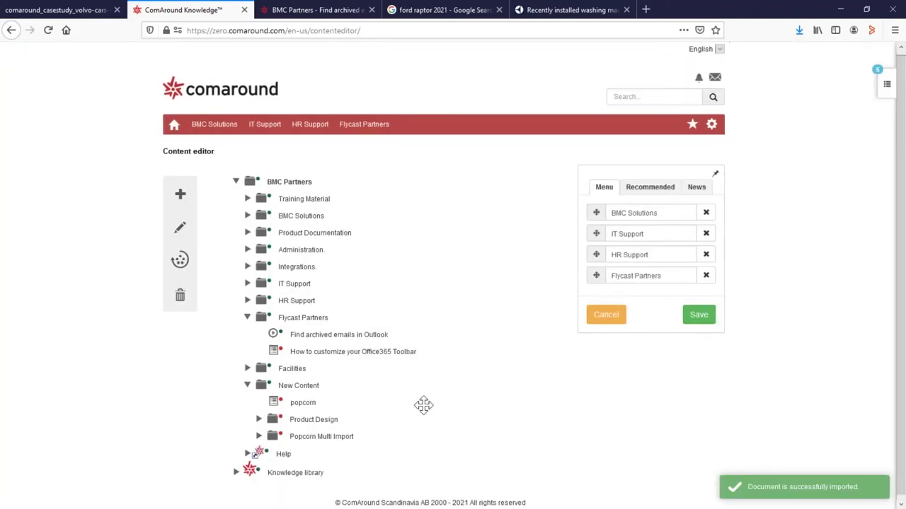
Open A History of Popcorn from the Popcorn Multi Import folder for editing
click(287, 436)
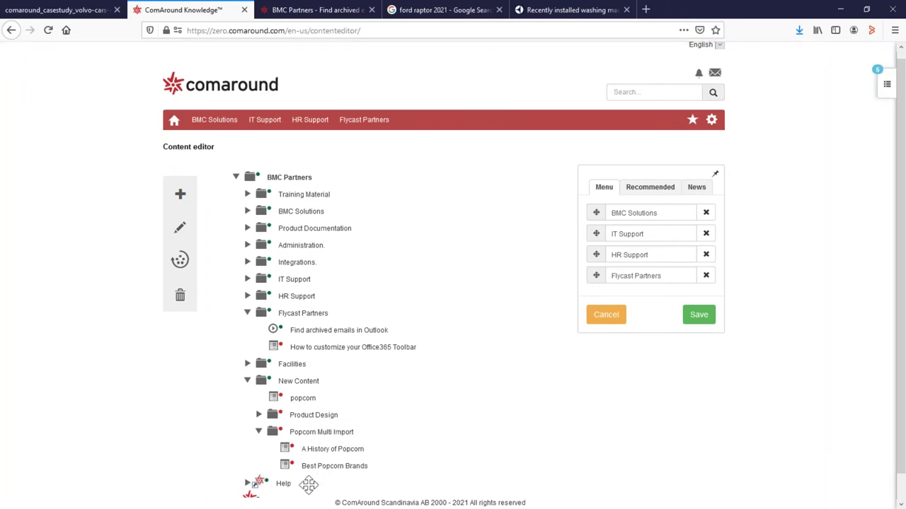
mouse_move(292, 452)
mouse_down()
mouse_move(266, 428)
mouse_move(297, 463)
mouse_up()
click(177, 231)
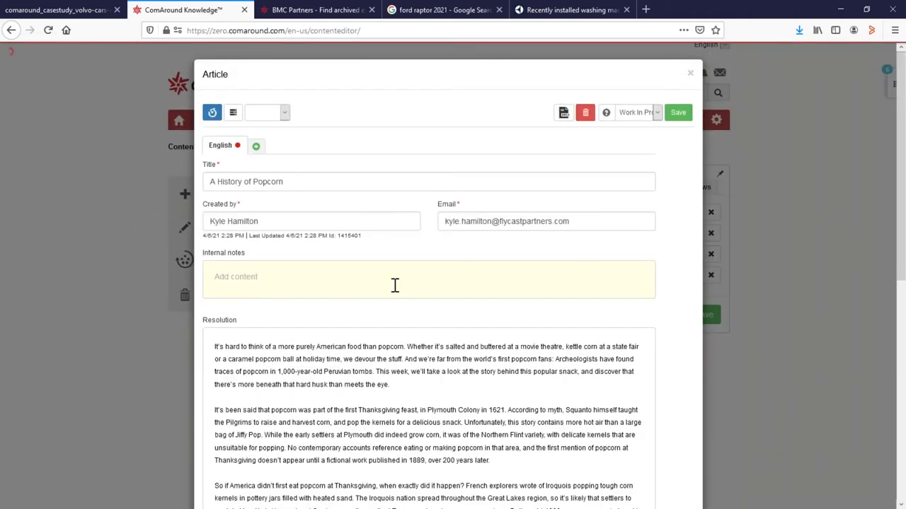
Add a Spanish translation of A History of Popcorn and set it to Published
scroll(396, 286, down, 3)
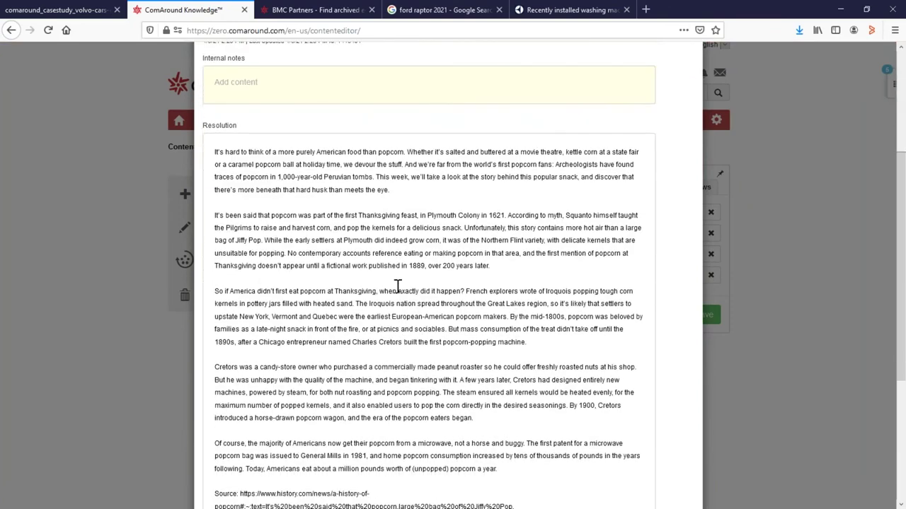
scroll(398, 285, up, 4)
click(257, 146)
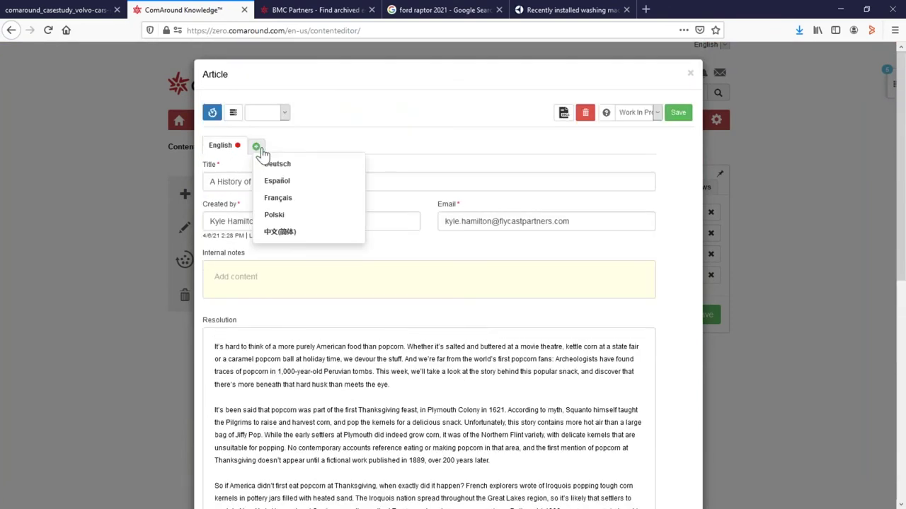
click(298, 183)
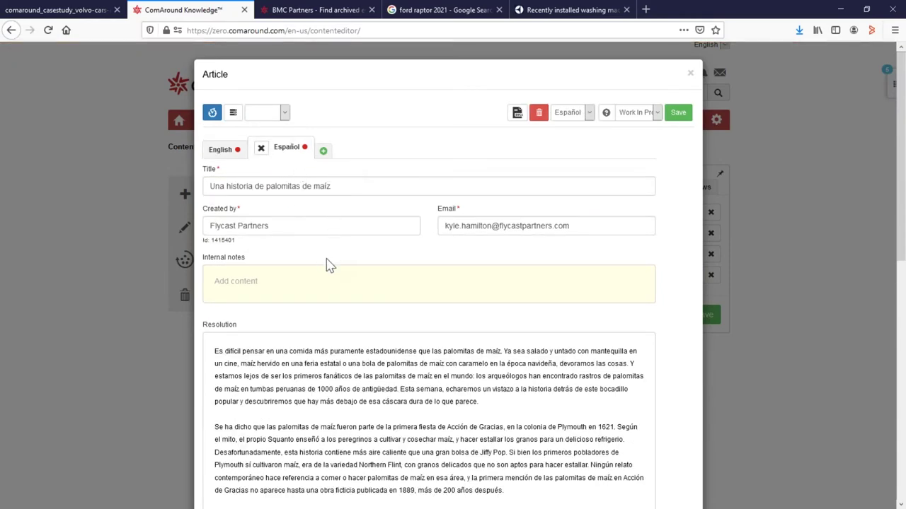
scroll(328, 262, down, 3)
scroll(292, 337, down, 2)
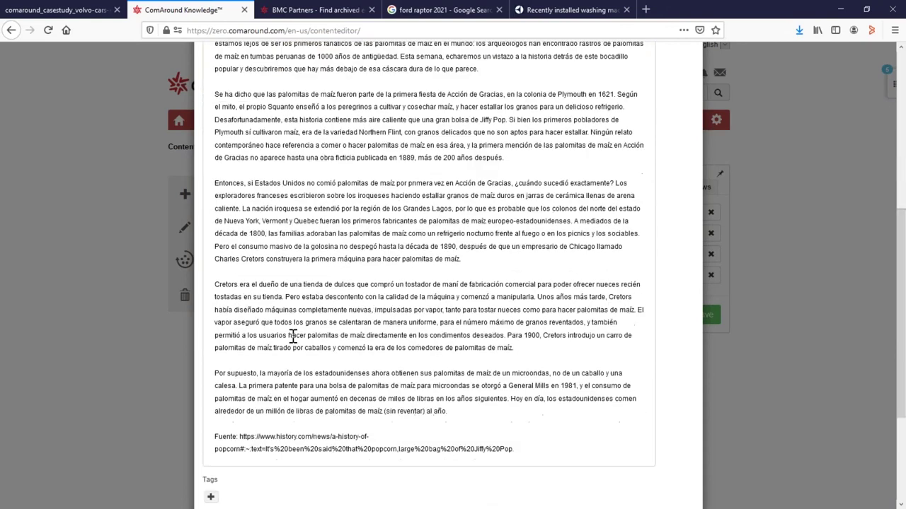
scroll(300, 342, up, 5)
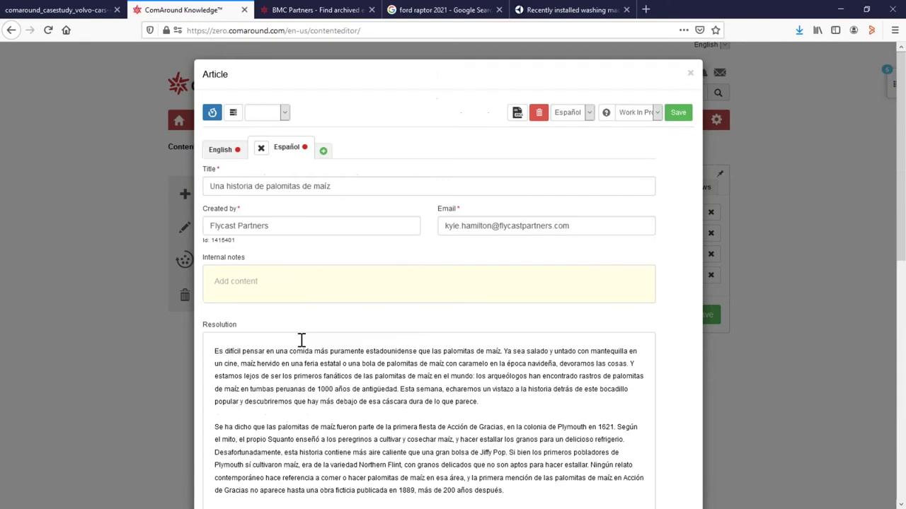
click(657, 113)
click(637, 165)
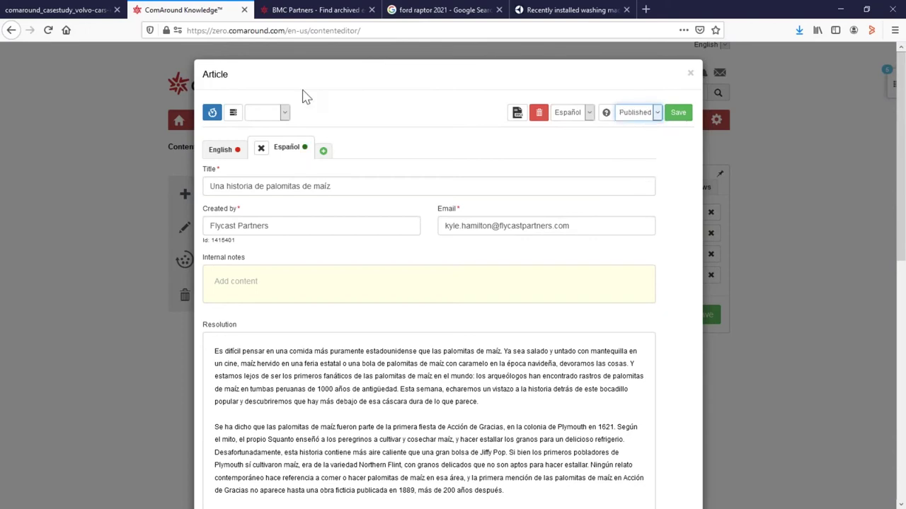
Set the English version to Published, save the article, and close the editor
click(227, 150)
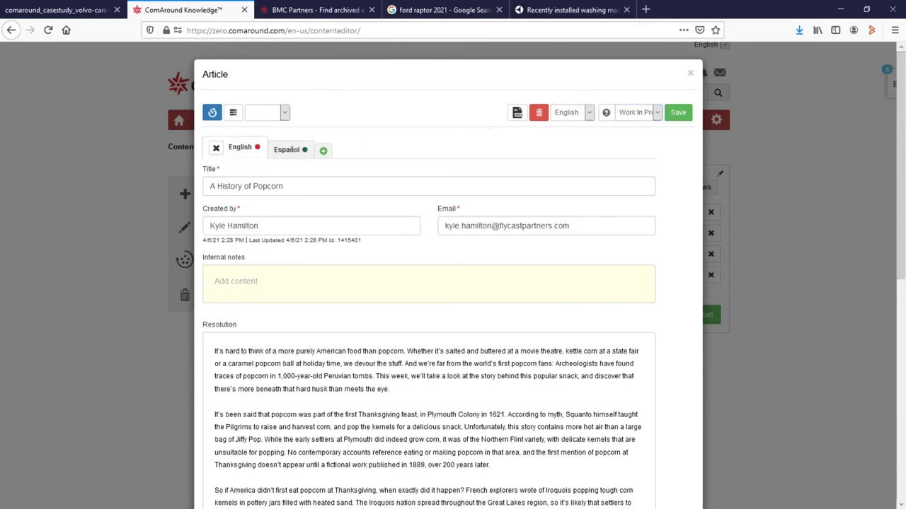
click(656, 114)
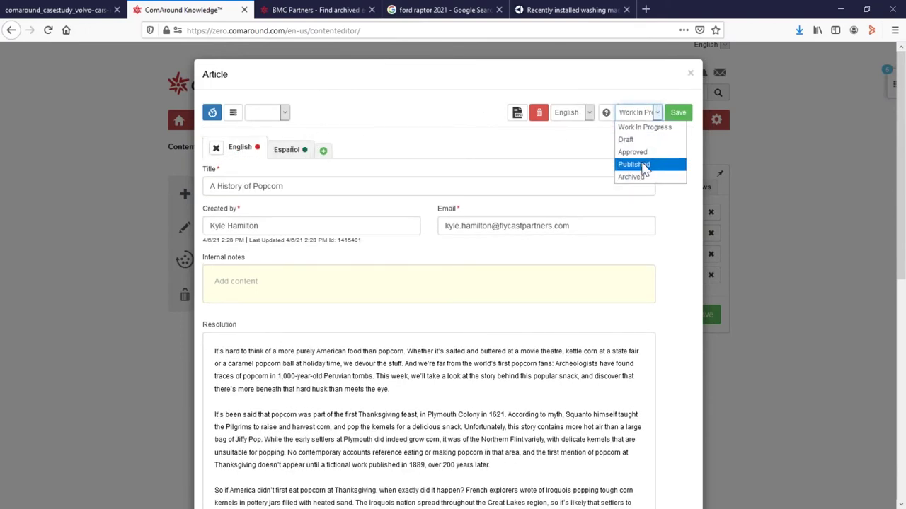
click(641, 165)
click(679, 115)
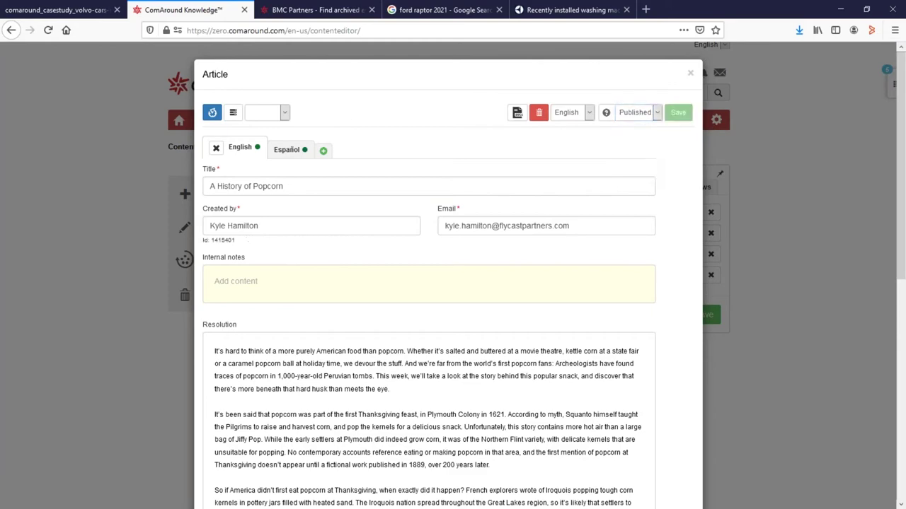
click(691, 77)
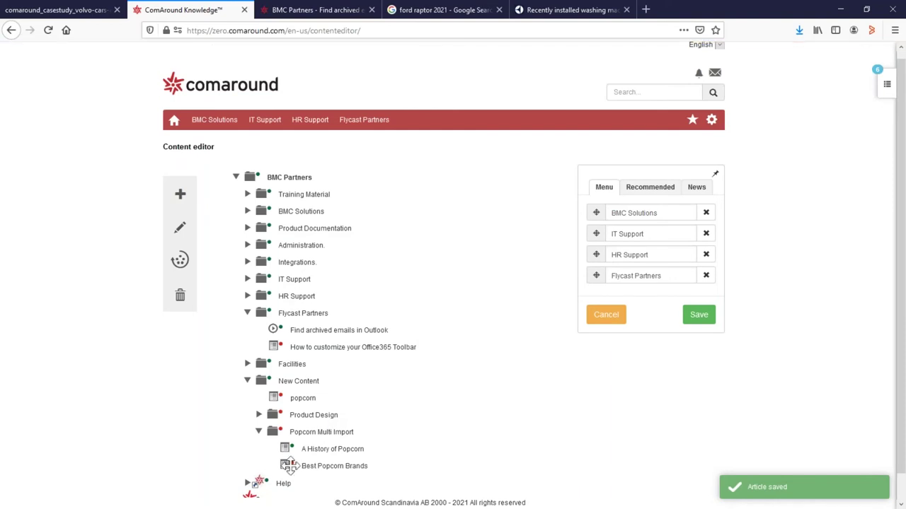
Apply the PUBLISHED knowledge state to Best Popcorn Brands and the Popcorn Multi Import folder
drag(285, 465, 185, 263)
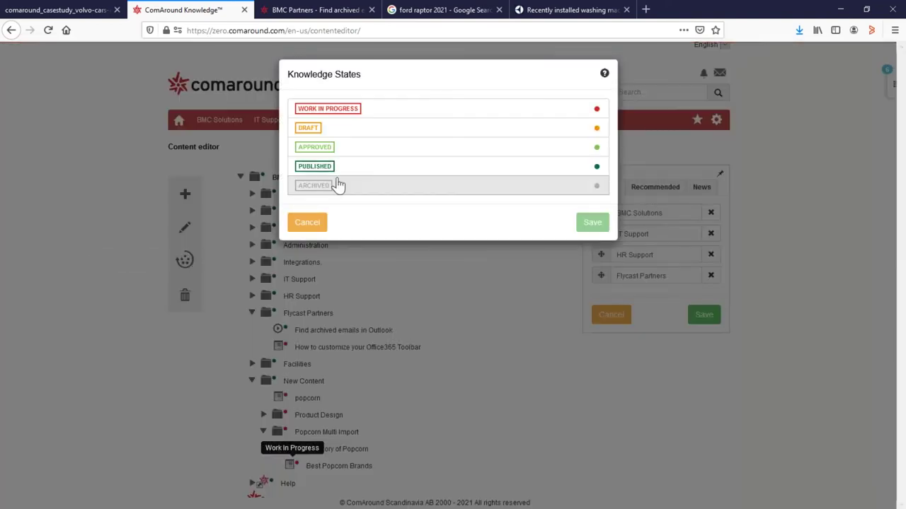
click(378, 167)
click(592, 223)
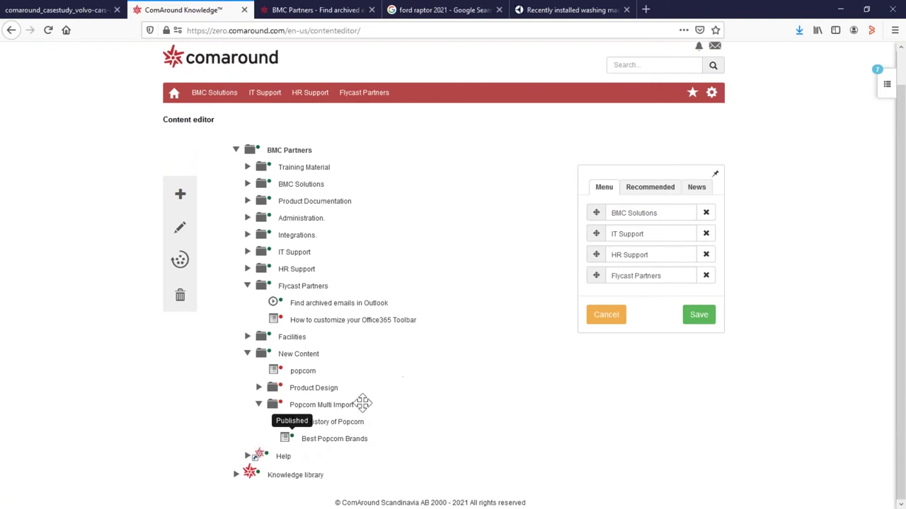
drag(276, 405, 186, 262)
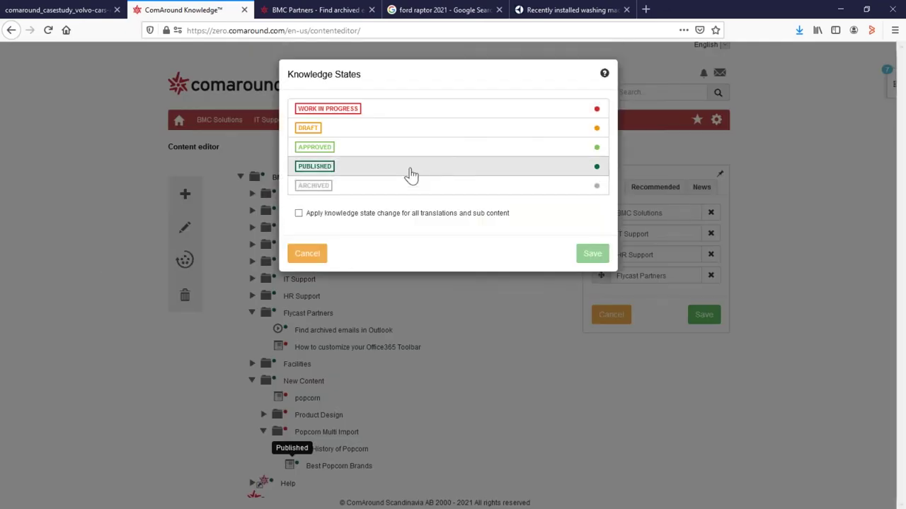
click(408, 170)
click(594, 256)
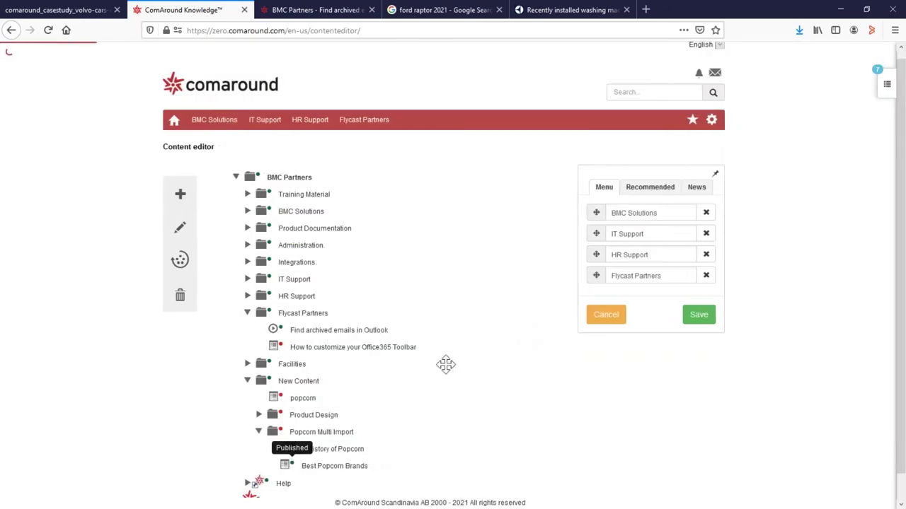
Search the BMC Partners portal home page for 'popcorn' and open the Best Popcorn Brands result
click(314, 11)
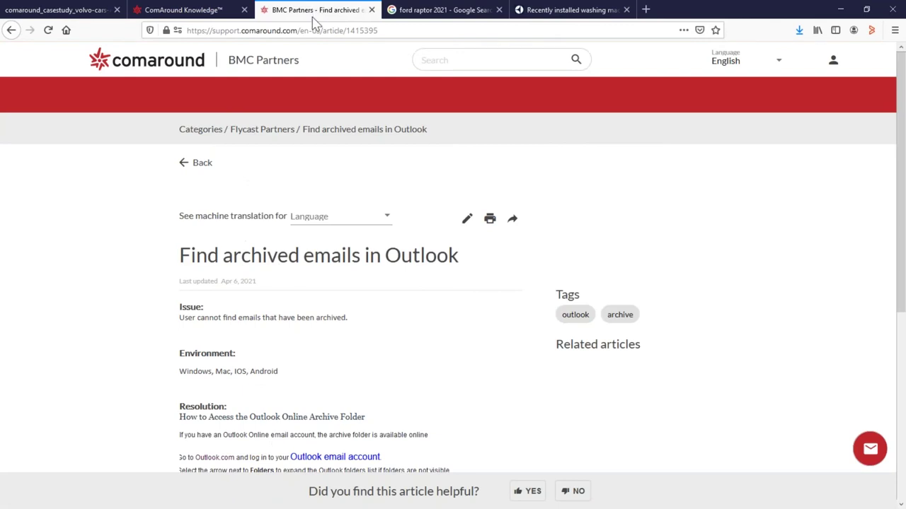
click(243, 69)
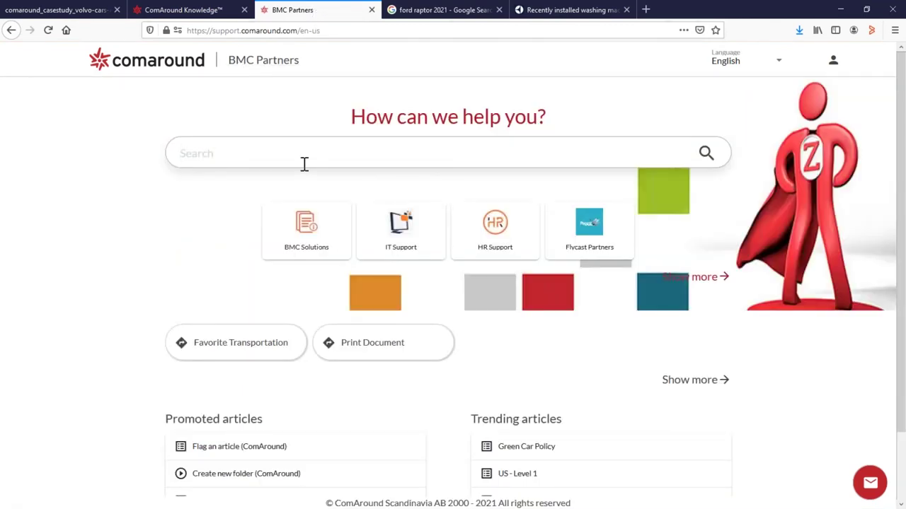
text(popcorn)
key(Return)
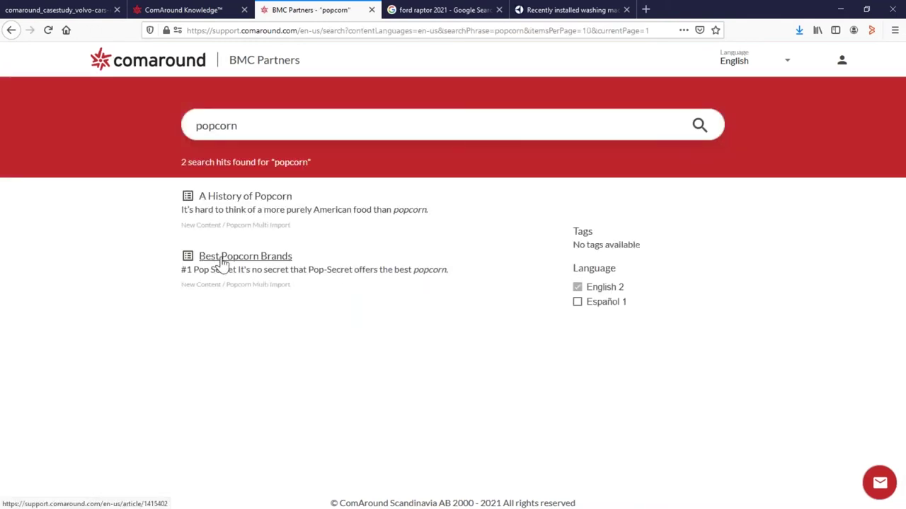
click(244, 260)
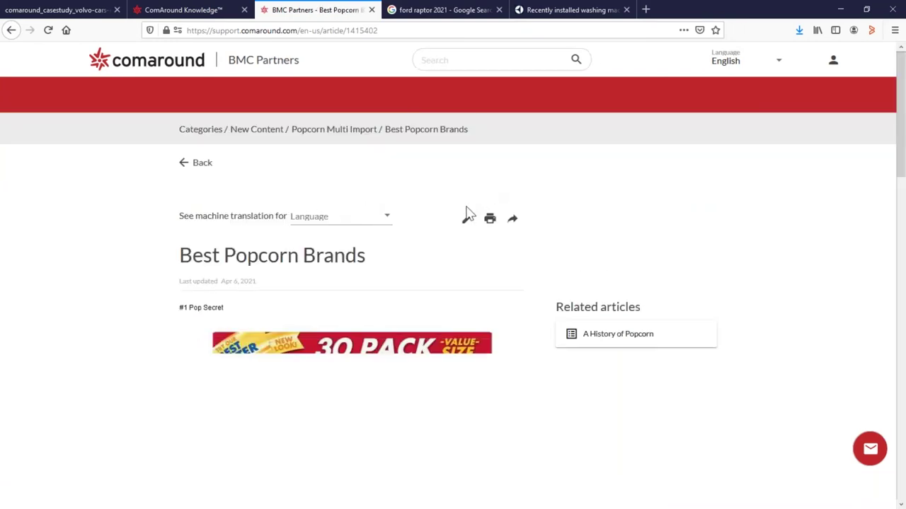
scroll(174, 264, down, 1)
scroll(169, 282, down, 1)
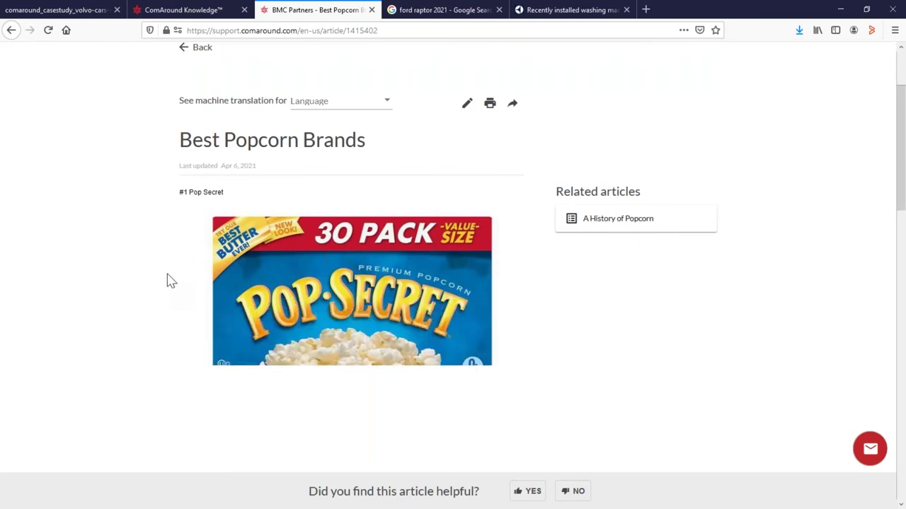
scroll(729, 275, down, 1)
scroll(667, 259, down, 5)
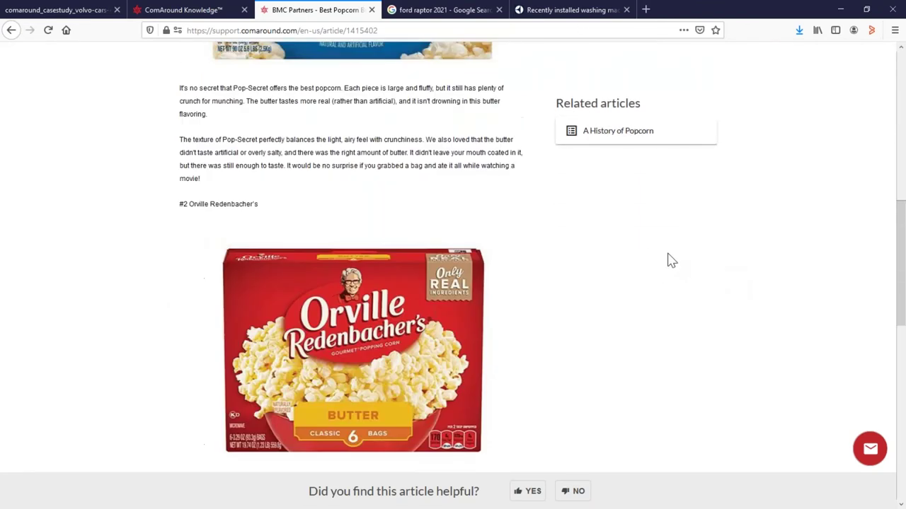
scroll(663, 253, down, 4)
scroll(665, 252, down, 4)
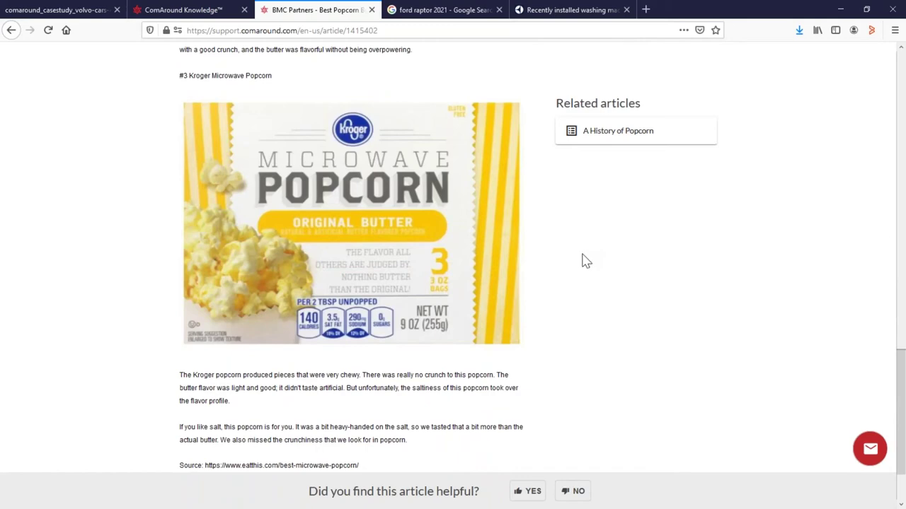
scroll(583, 267, up, 12)
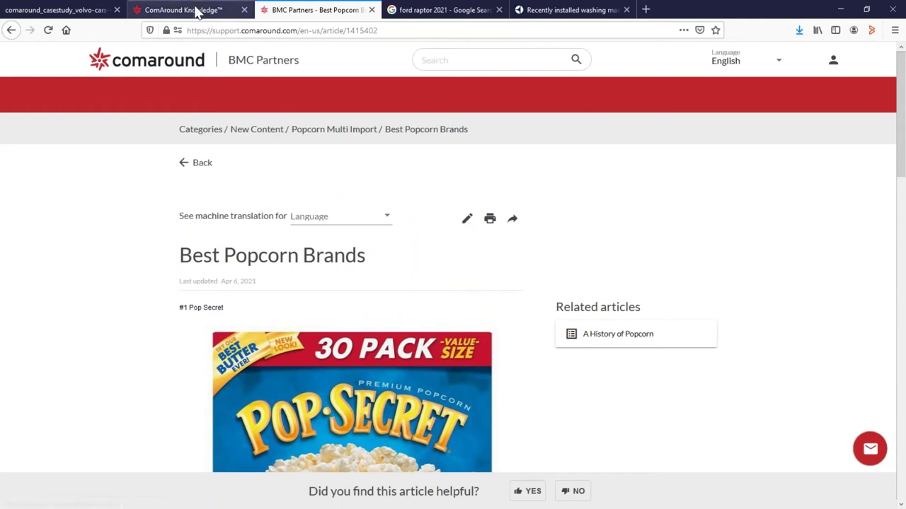
Open Best Popcorn Brands in the editor, close it without saving, and return to the knowledge home page
click(195, 11)
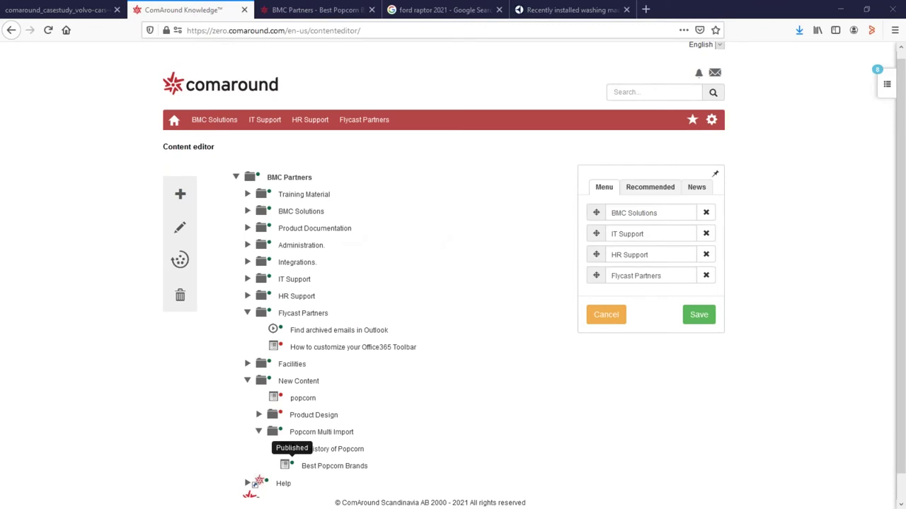
drag(289, 468, 185, 236)
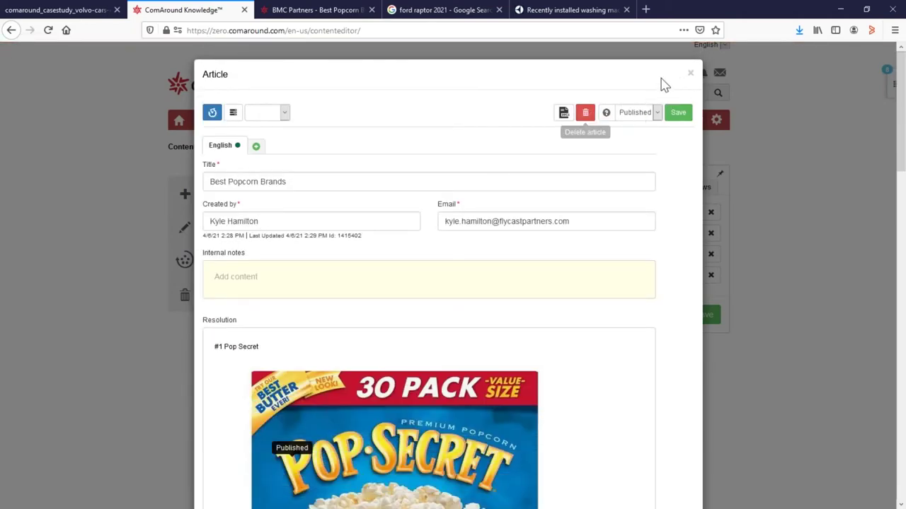
click(690, 73)
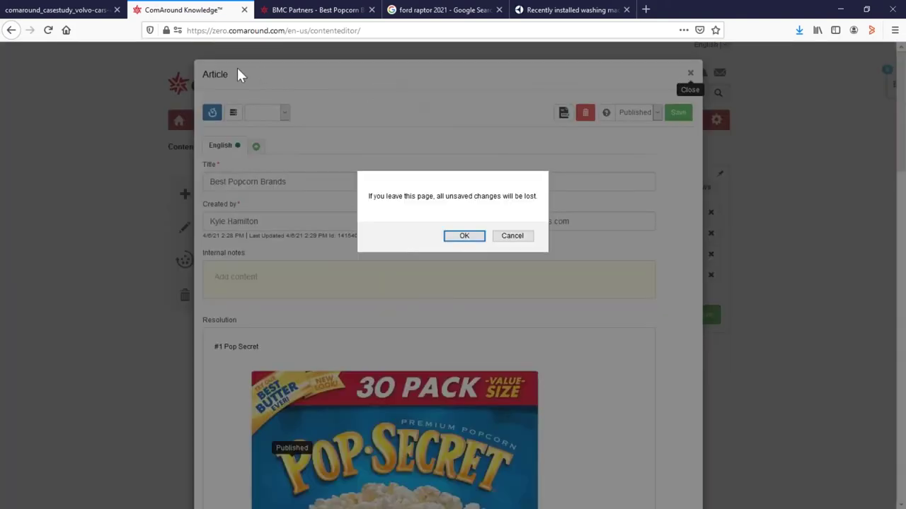
click(469, 240)
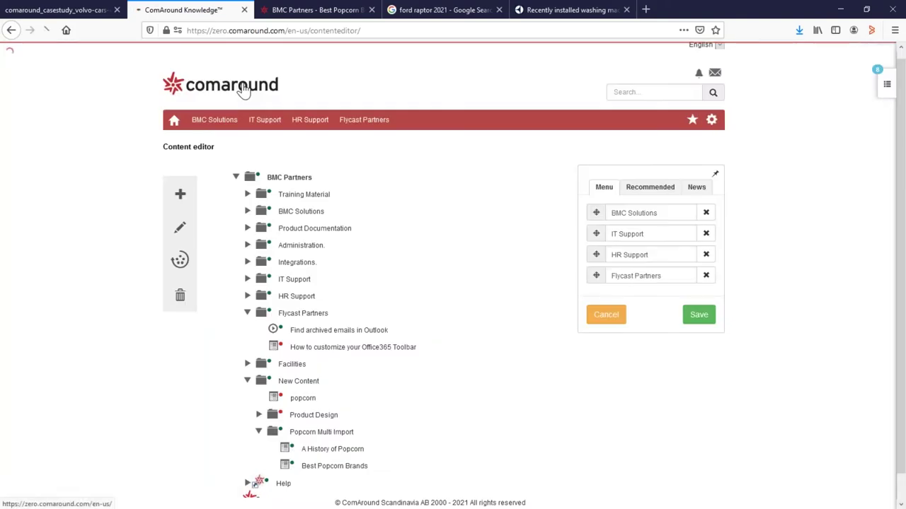
click(242, 90)
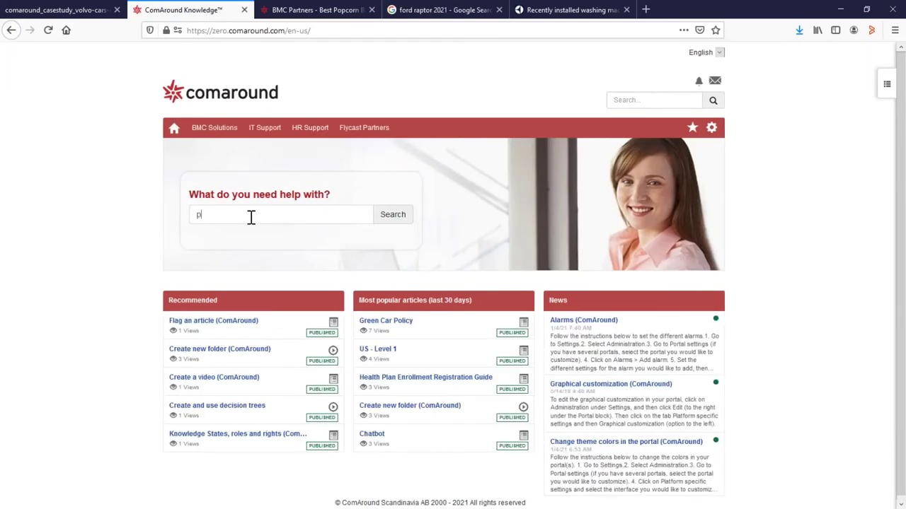
Enter 'popcorn' in the 'What do you need help with?' box and open the Best Popcorn Brands hit
click(251, 217)
text(popcorn)
key(Return)
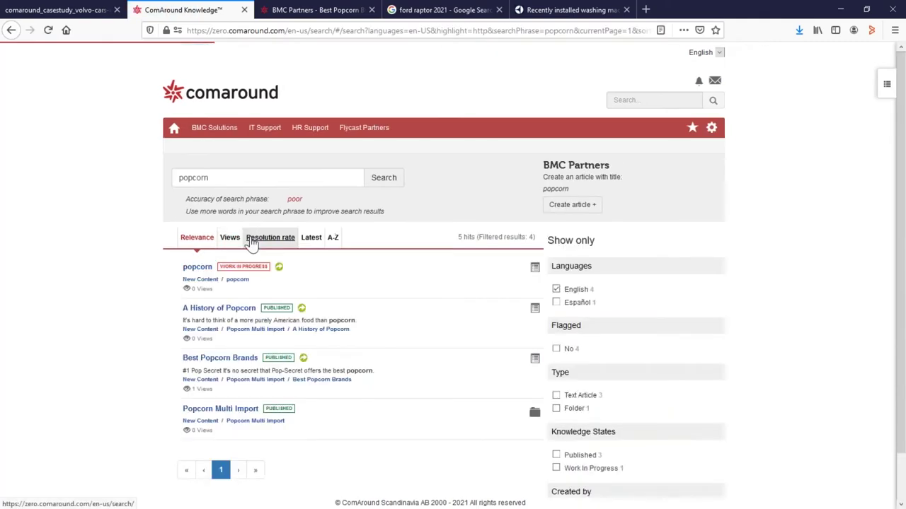
click(222, 365)
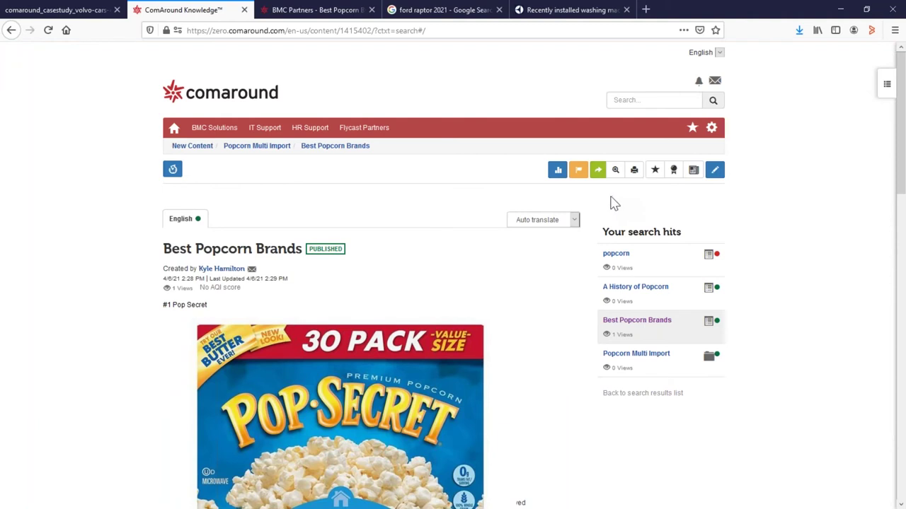
Give thumbs-up for unique, complete, clear content, fitting title and valid links, then save the rating
click(558, 173)
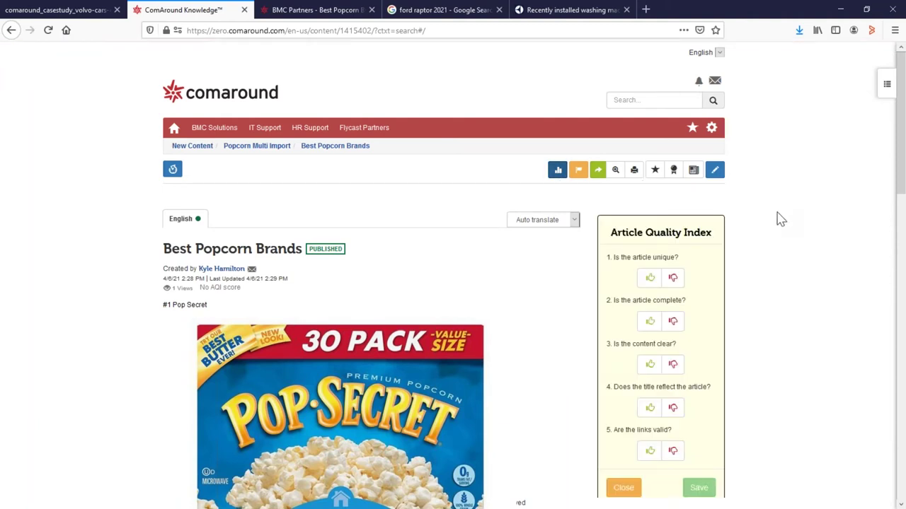
scroll(778, 218, down, 4)
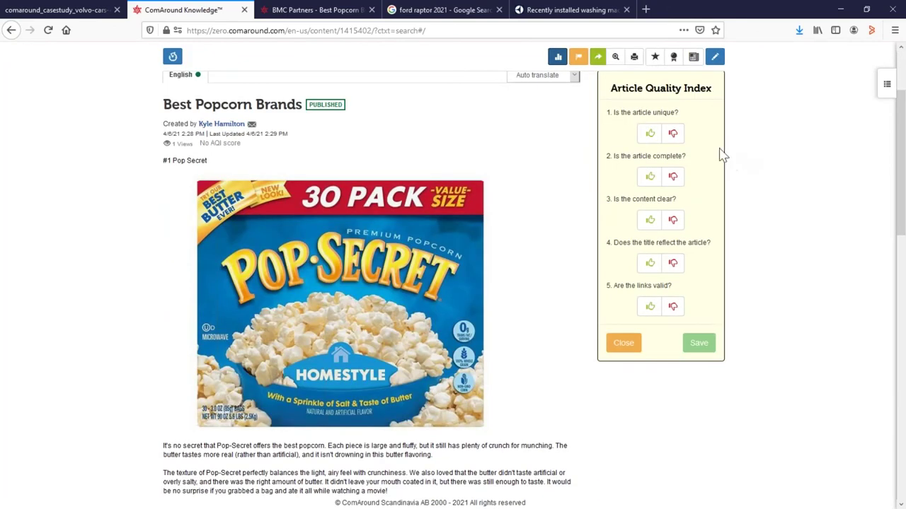
click(649, 134)
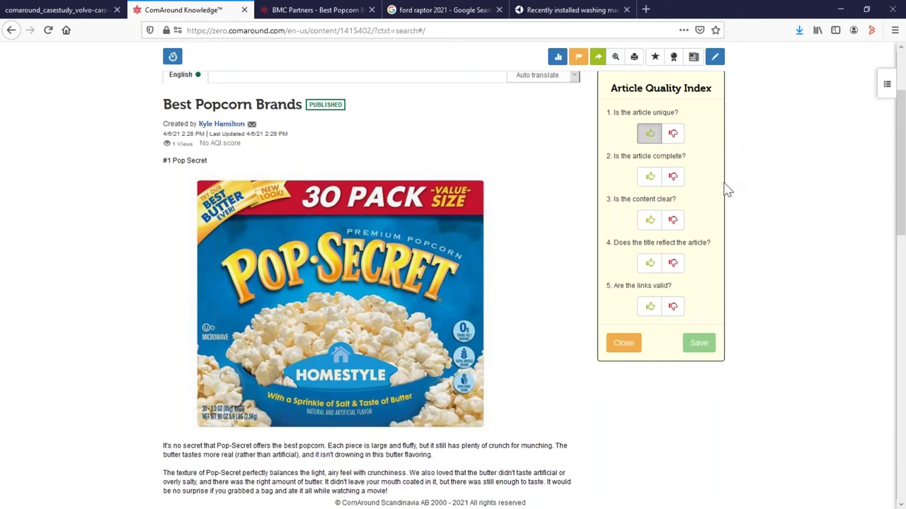
click(651, 176)
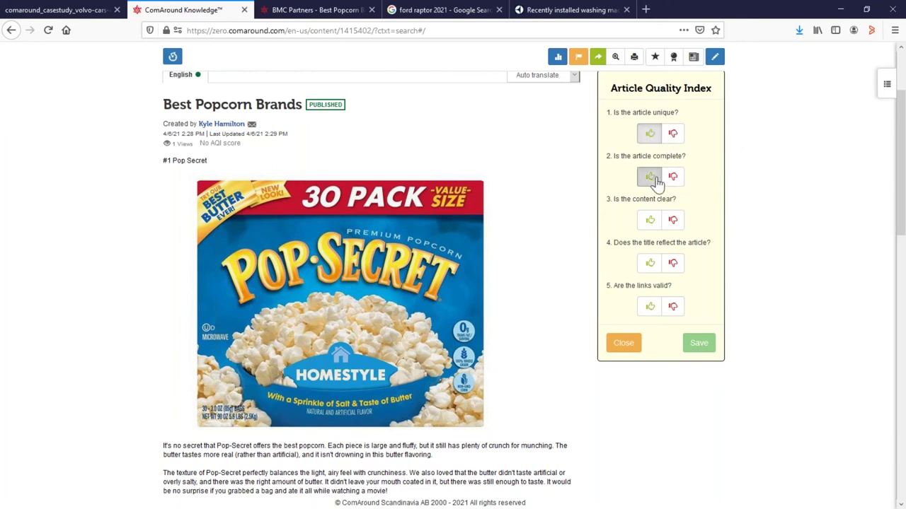
click(651, 222)
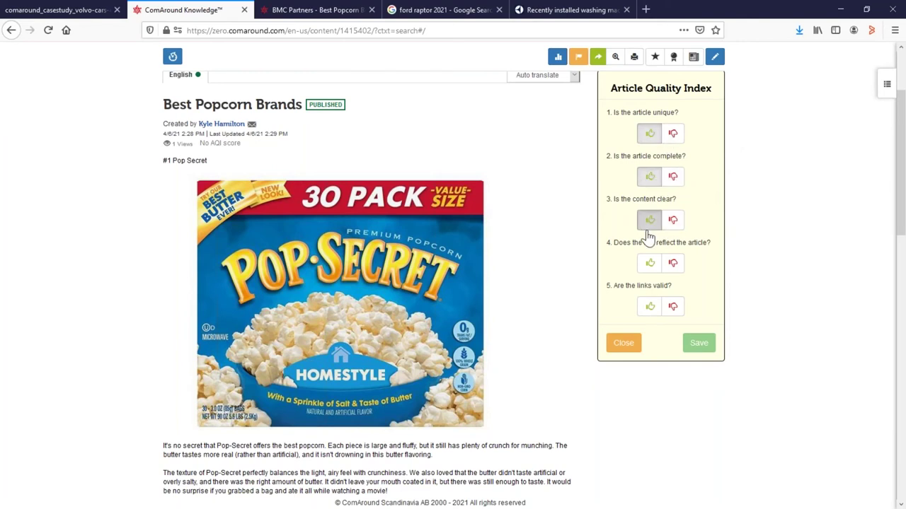
click(649, 263)
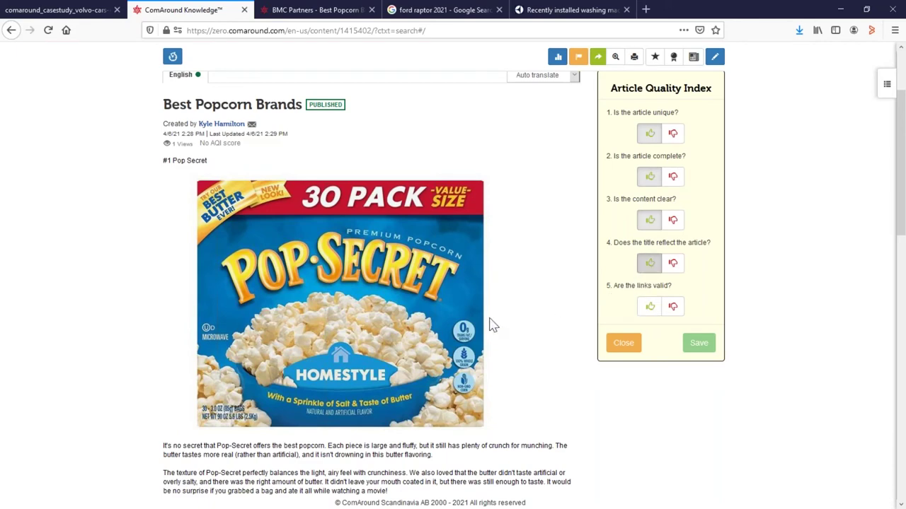
scroll(495, 326, down, 3)
scroll(518, 346, down, 4)
scroll(527, 323, up, 6)
click(650, 248)
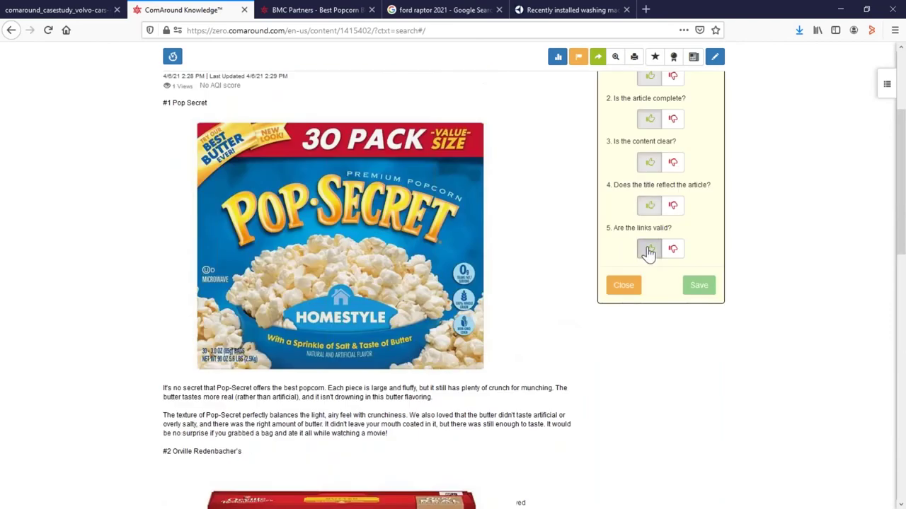
click(701, 287)
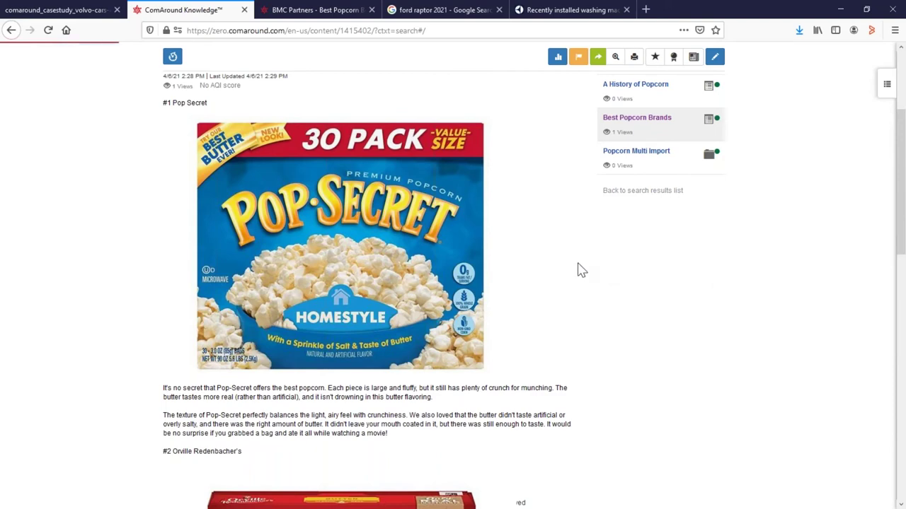
Mark the Best Popcorn Brands article as recommended and add it to the news items
scroll(553, 244, up, 1)
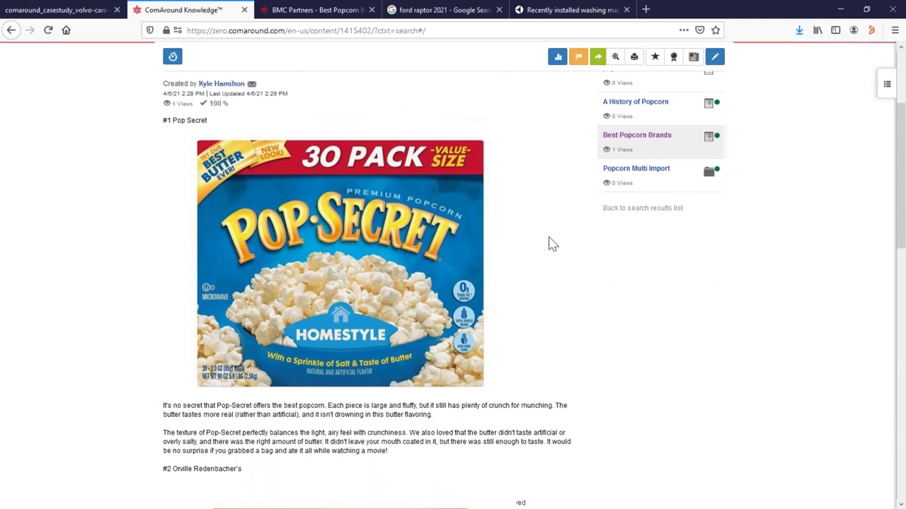
scroll(552, 244, up, 5)
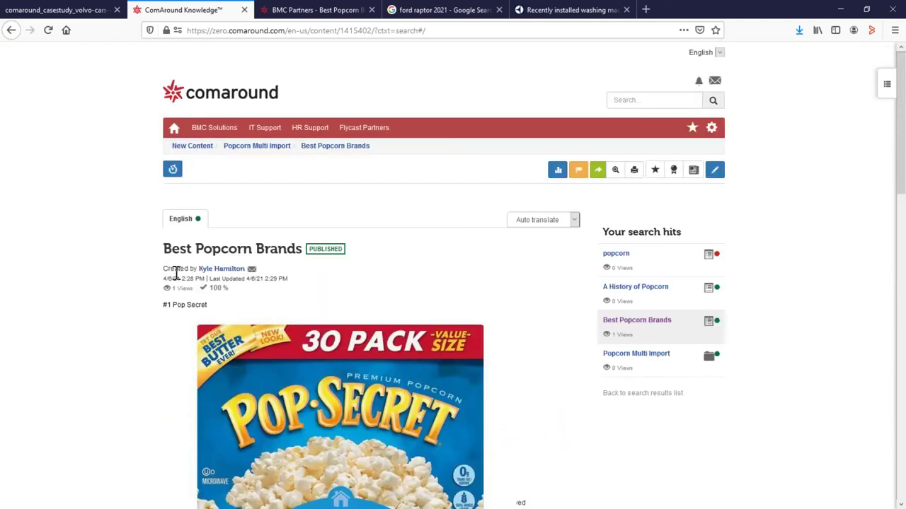
click(673, 171)
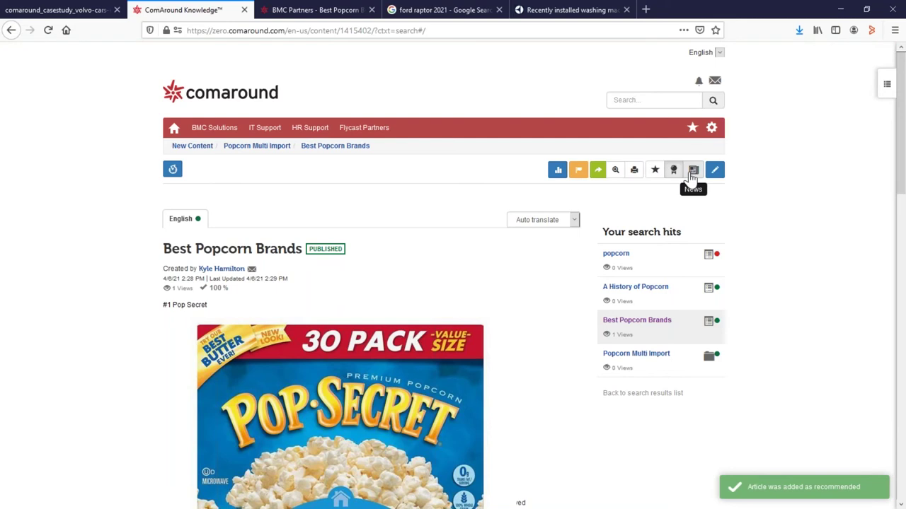
click(692, 177)
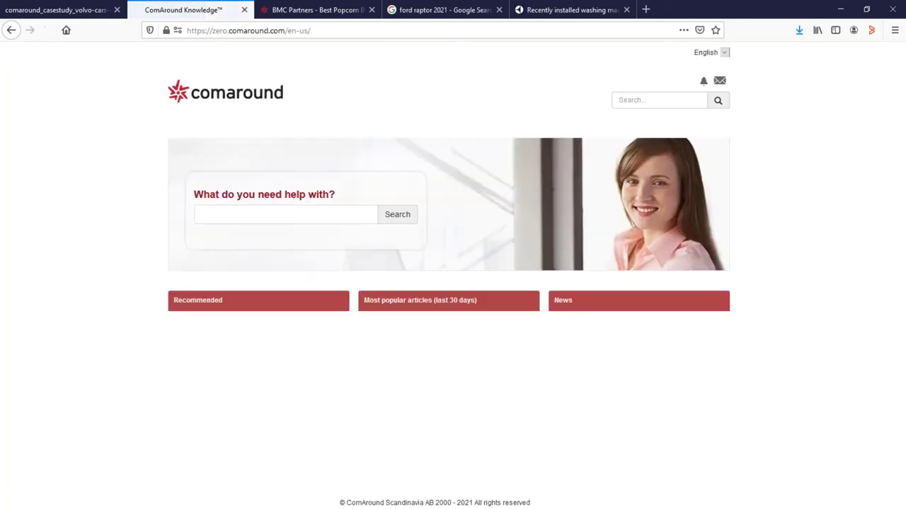
Scroll the home page to confirm Best Popcorn Brands is listed in the News column
scroll(465, 228, down, 2)
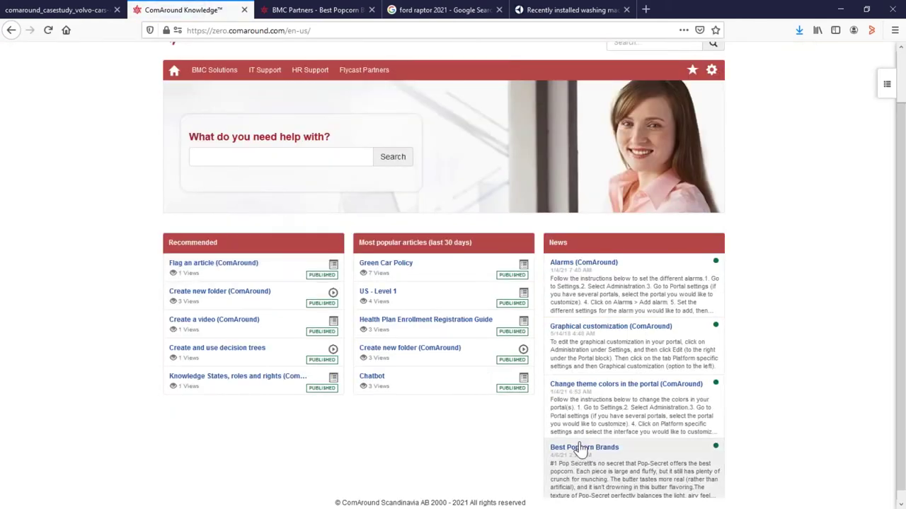
scroll(594, 456, down, 1)
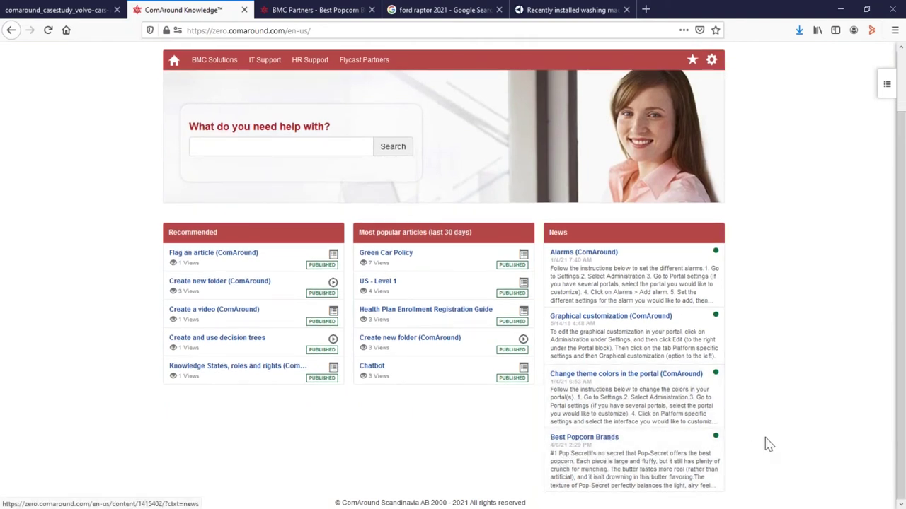
scroll(786, 380, up, 2)
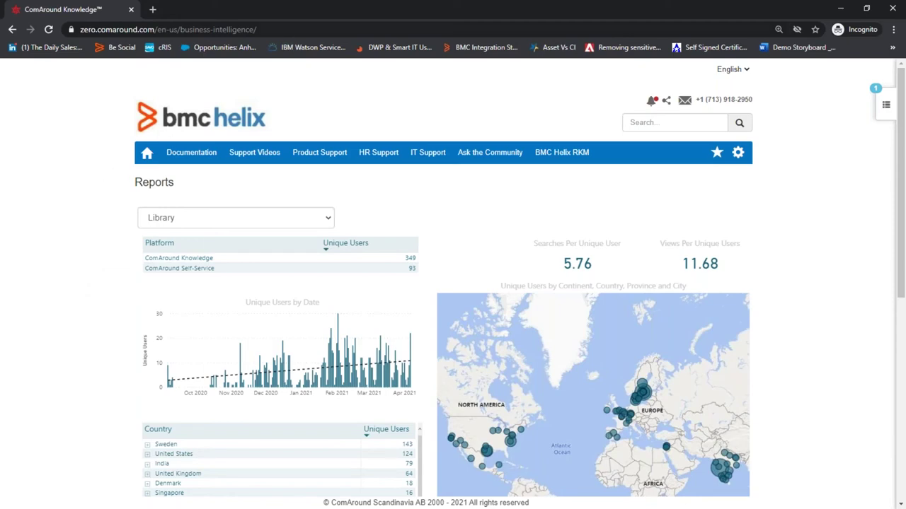
Open Best Popcorn Brands from the News column, then view it in the BMC Partners portal tab
key(super+Down)
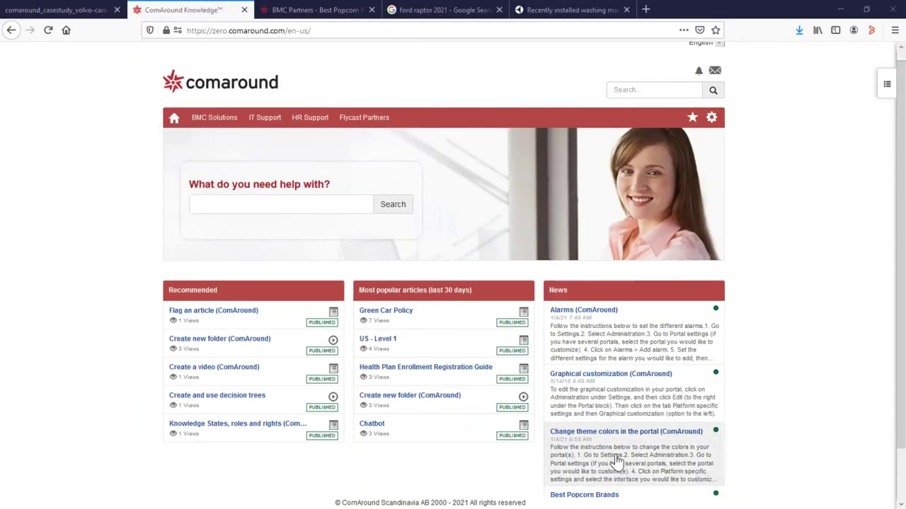
scroll(609, 488, down, 2)
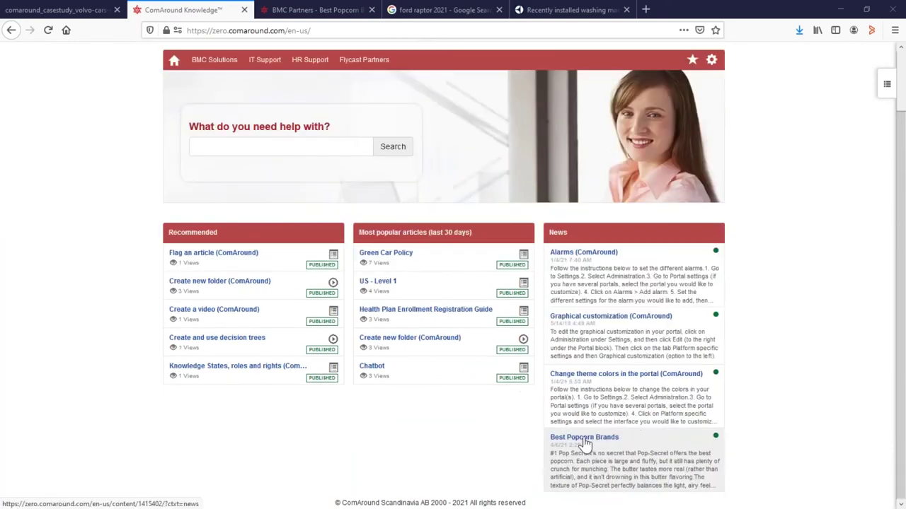
click(582, 442)
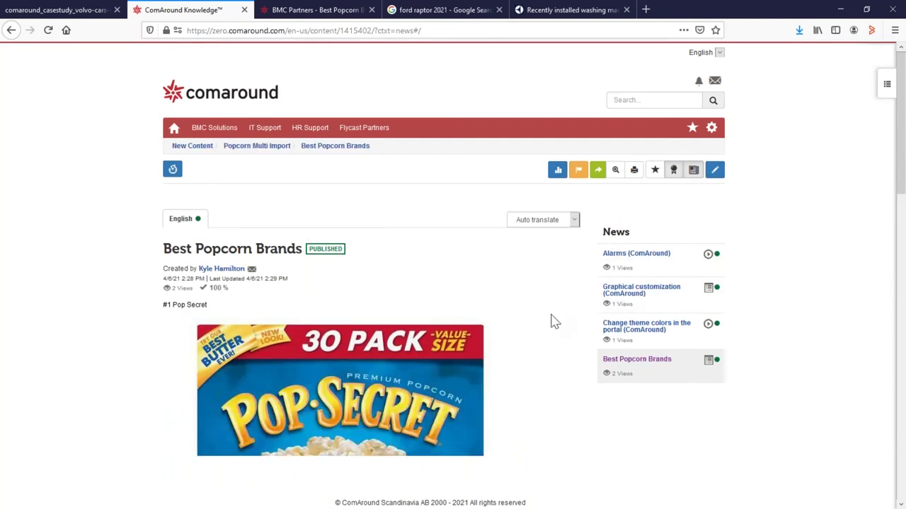
scroll(640, 371, down, 1)
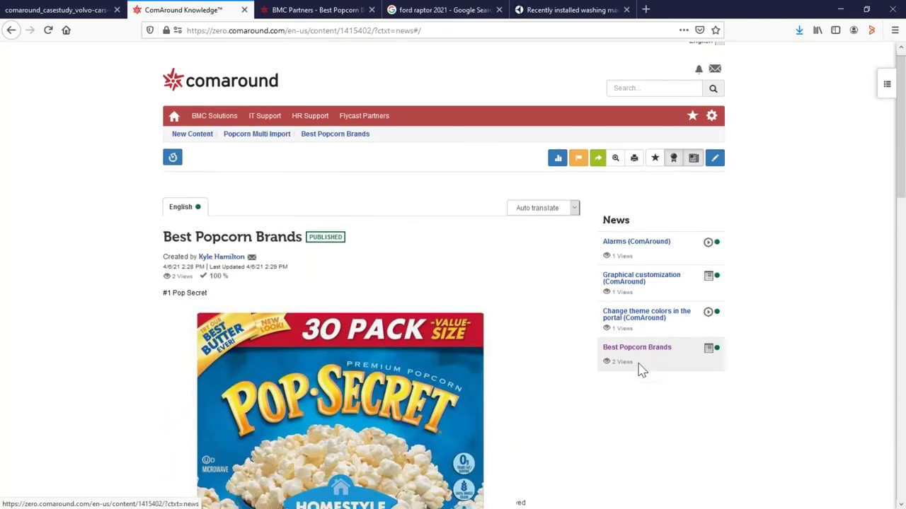
scroll(640, 368, down, 3)
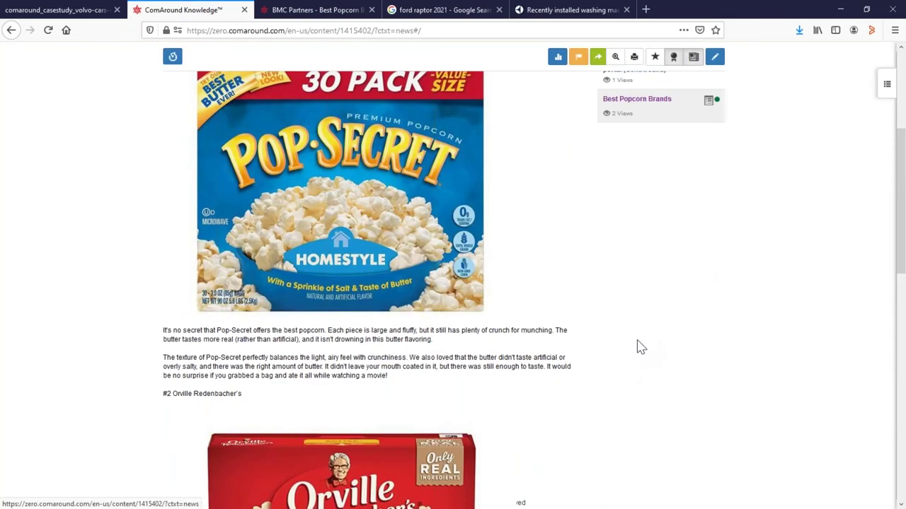
scroll(640, 347, up, 5)
key(ctrl+Tab)
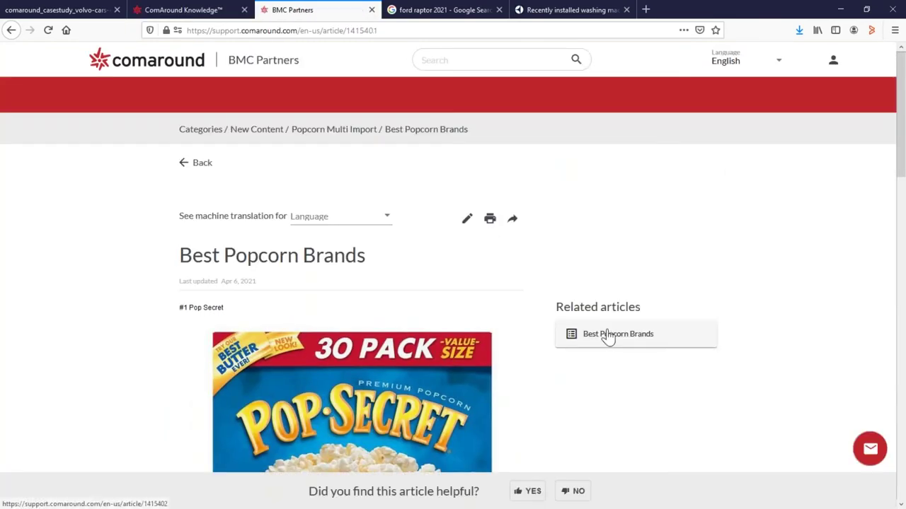
Open the related A History of Popcorn article, then maximize the Reports window again
click(607, 336)
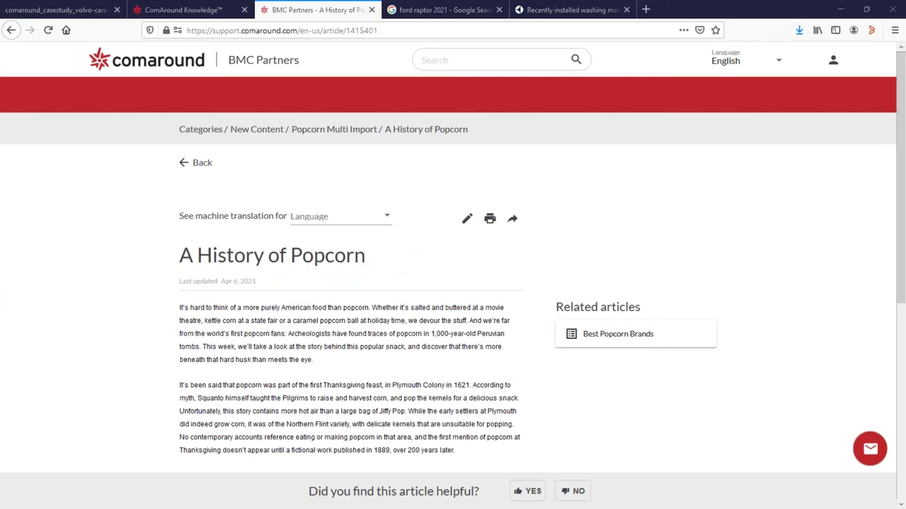
drag(0, 186, 446, 4)
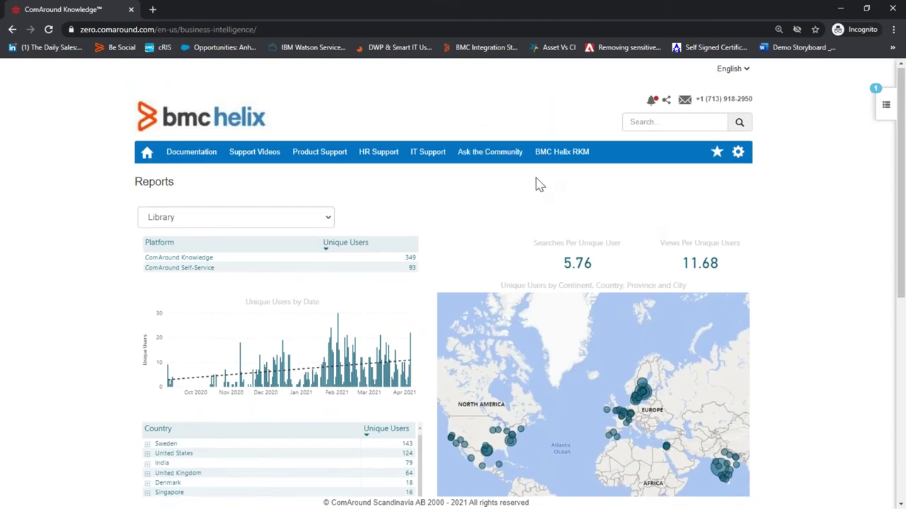
Switch the Reports dashboard to the Created report, reloading once, to show 78 articles created
scroll(499, 170, down, 1)
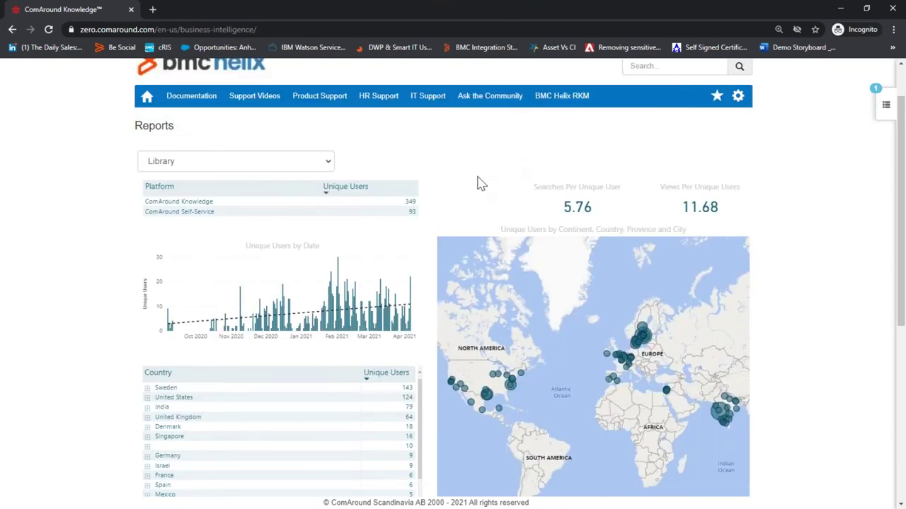
scroll(443, 176, up, 1)
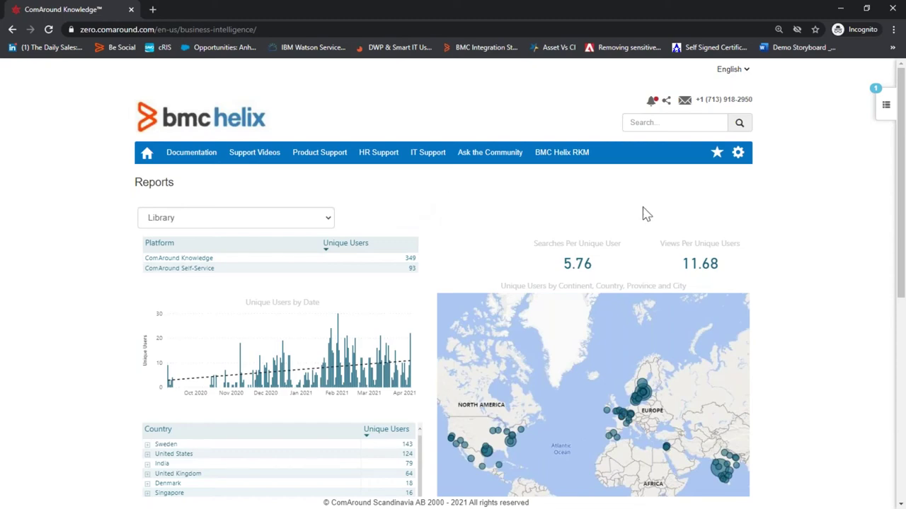
scroll(818, 242, down, 1)
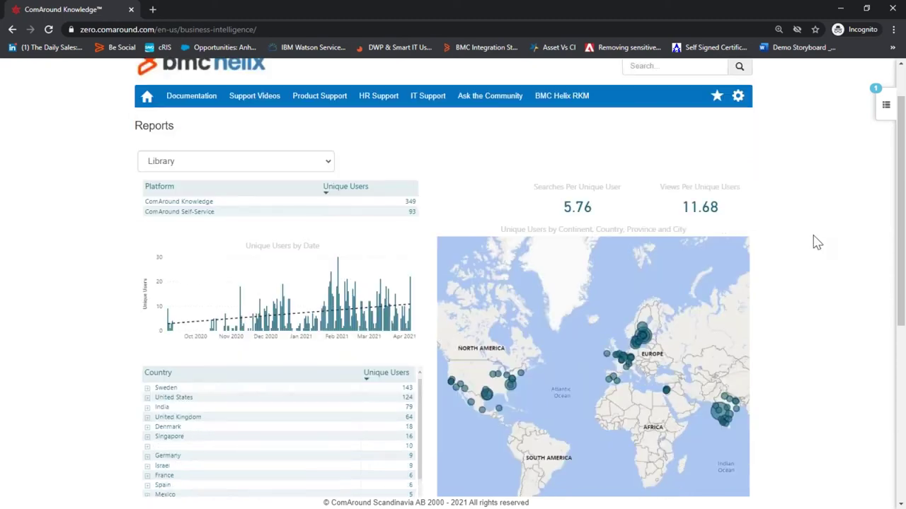
scroll(817, 242, down, 1)
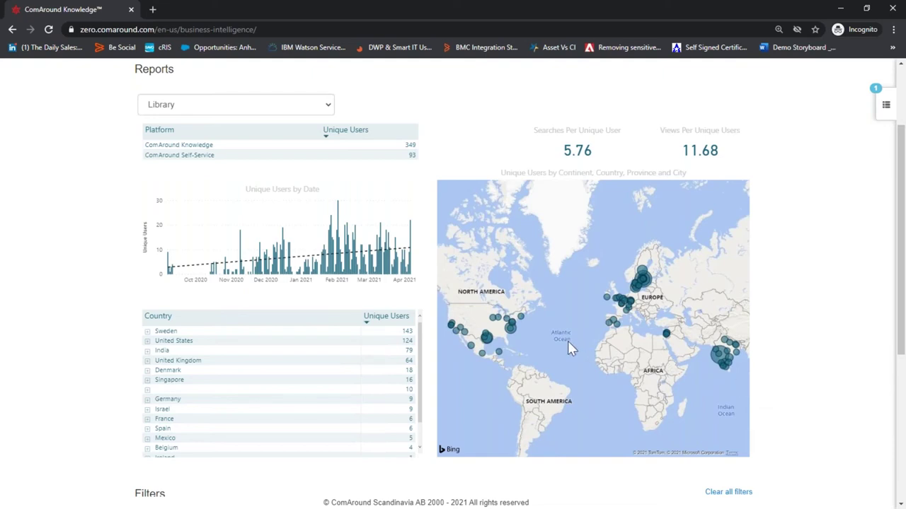
mouse_move(510, 326)
click(315, 107)
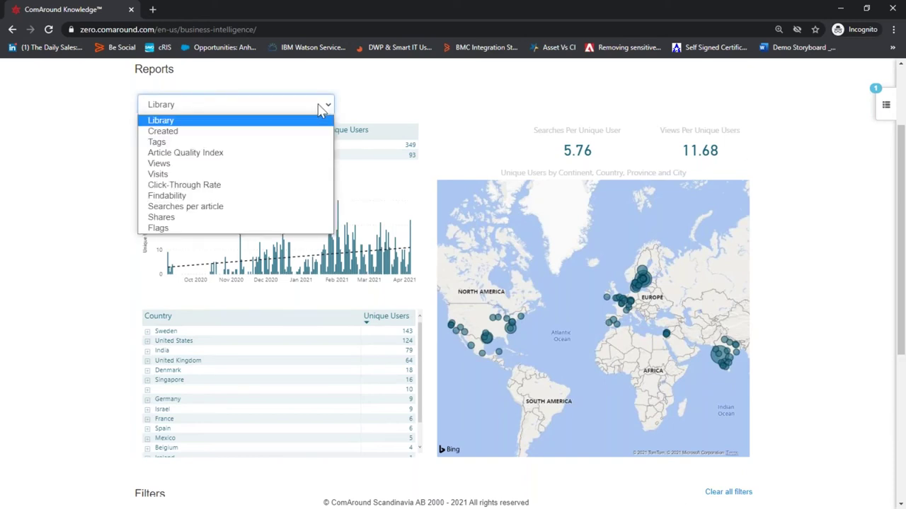
click(248, 133)
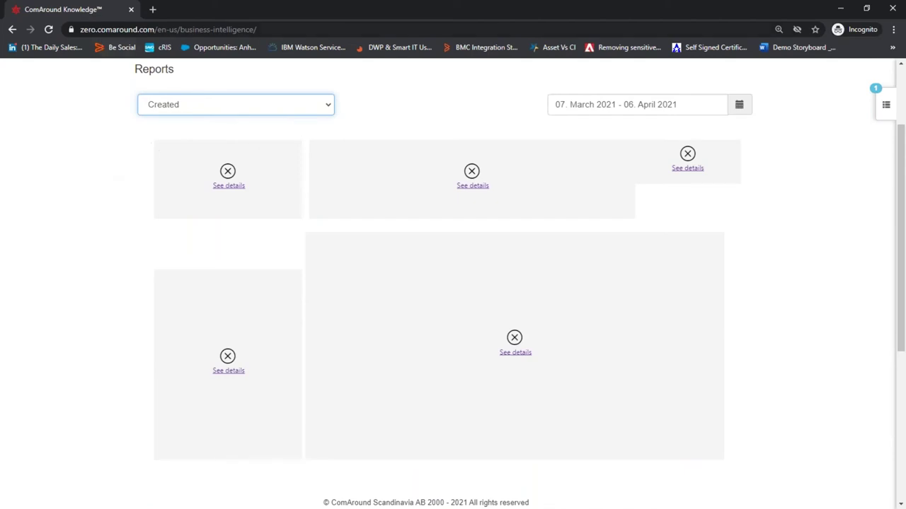
click(46, 31)
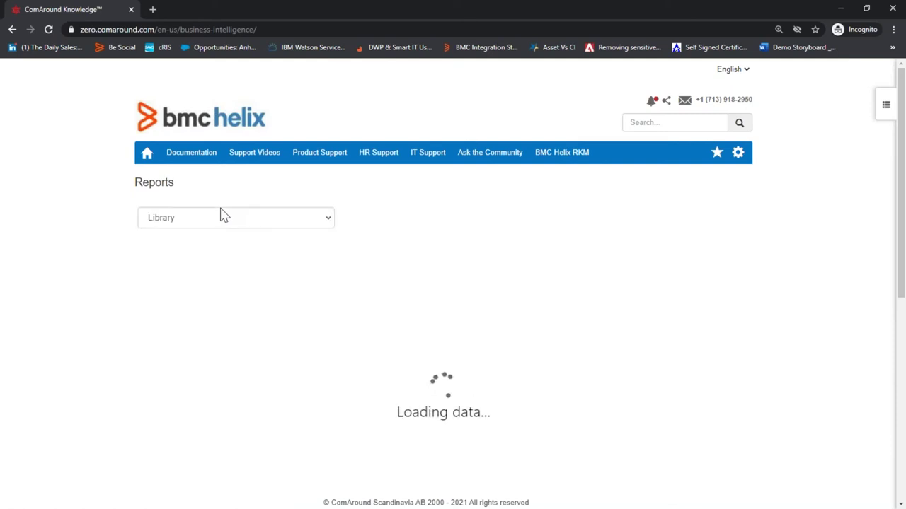
click(330, 221)
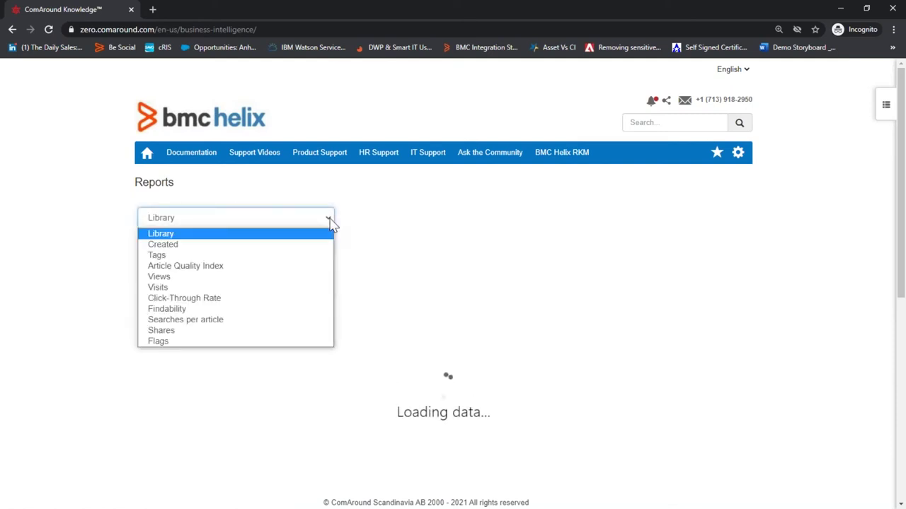
click(237, 249)
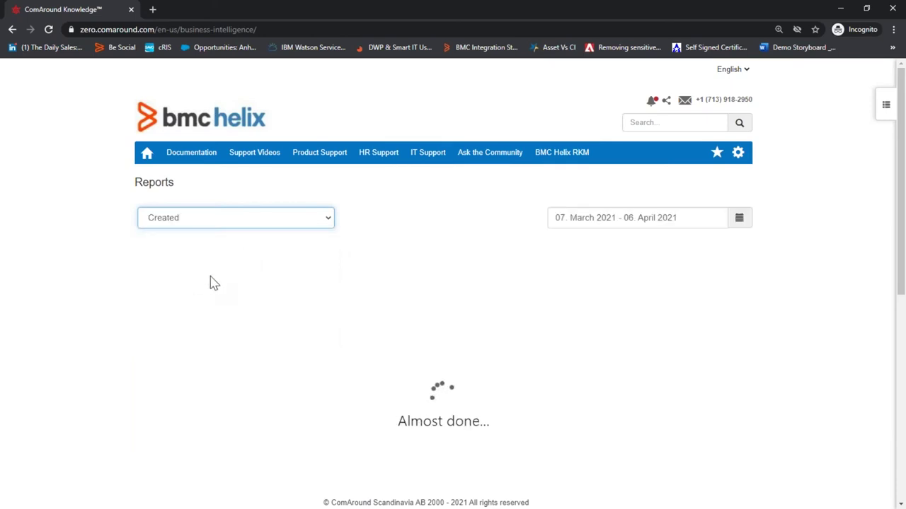
scroll(202, 312, down, 1)
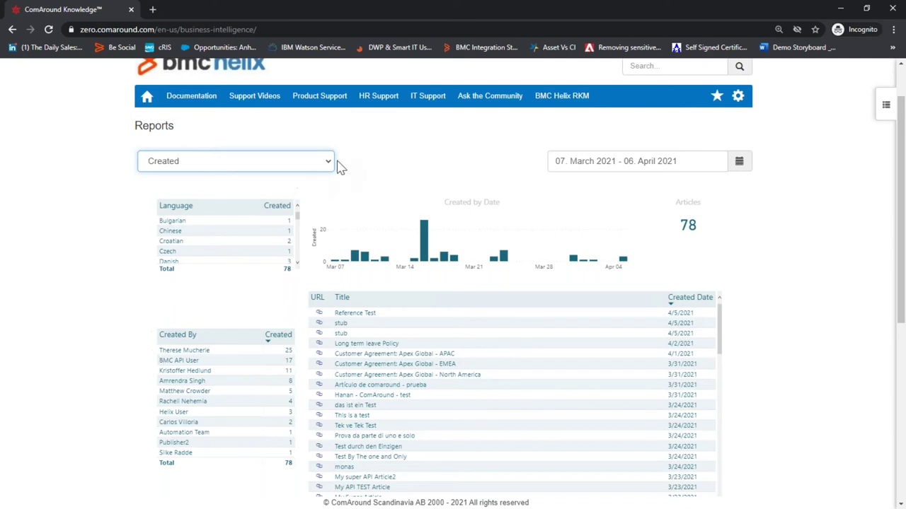
Show the Article Quality Index report with per-author average AQI scores from 50% to 90%
click(329, 164)
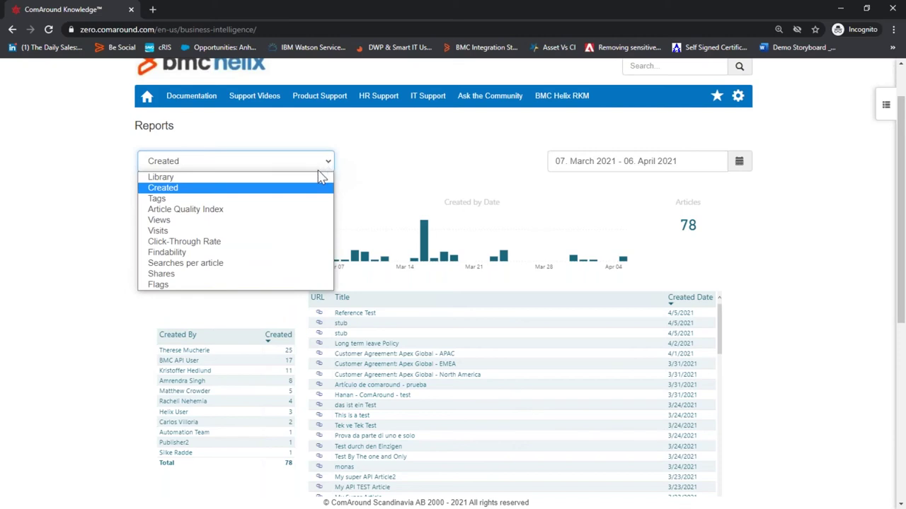
click(240, 209)
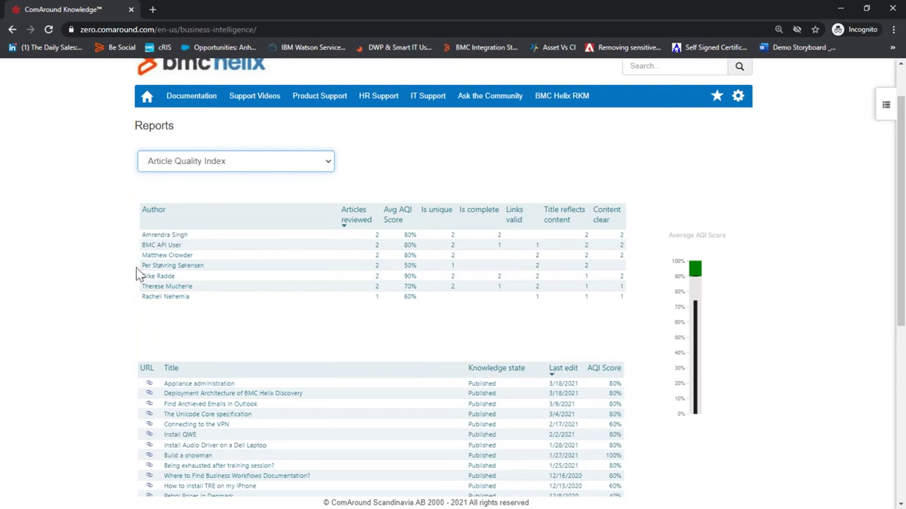
click(327, 164)
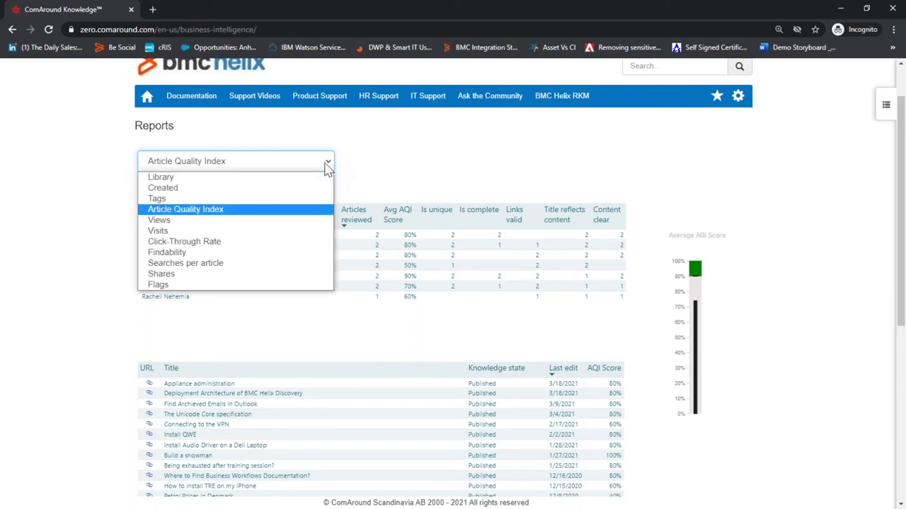
Review the Visits report: 99 Knowledge and 19 Self-Service unique users, 4.15 searches per user
click(193, 234)
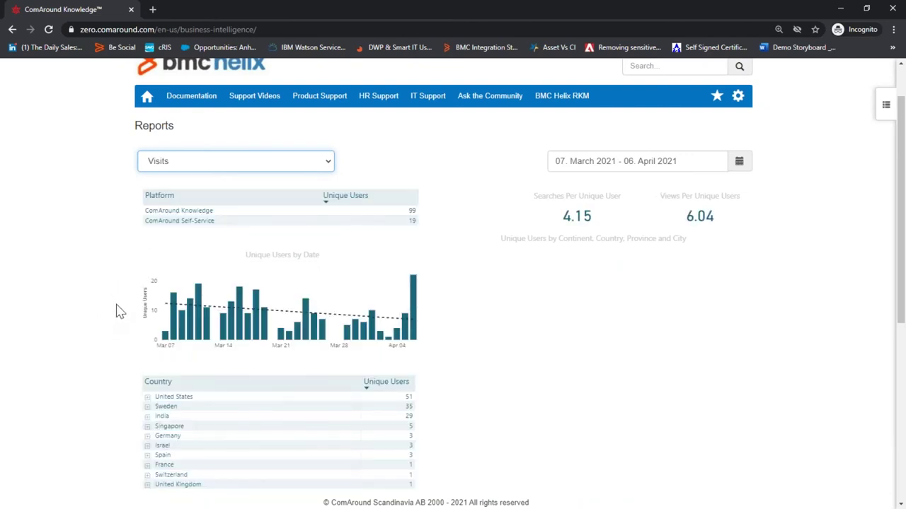
scroll(122, 304, down, 1)
scroll(106, 276, up, 1)
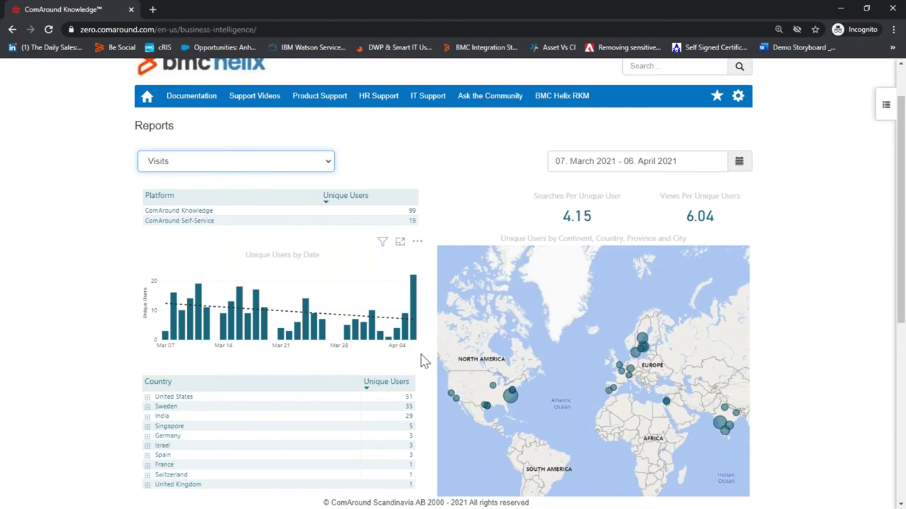
click(327, 163)
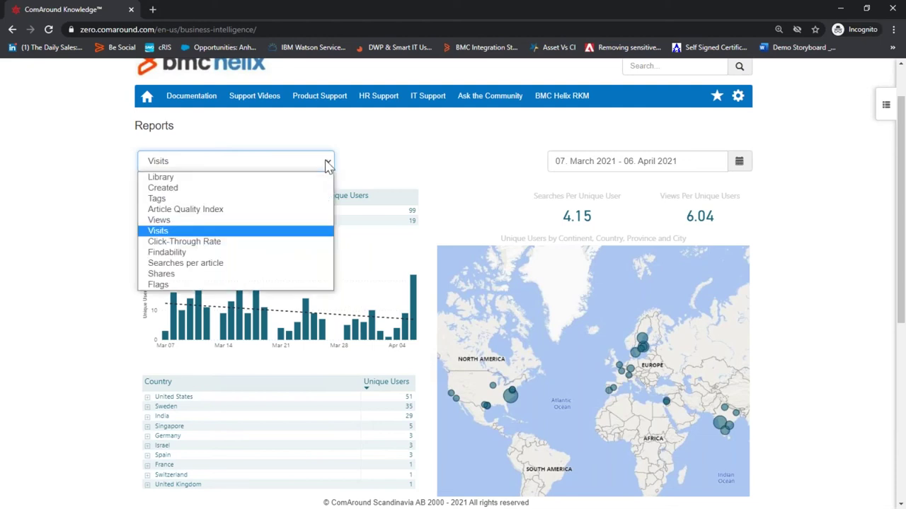
Show the Views report: 791 views and 83 votes, 49 up and 34 down
click(238, 223)
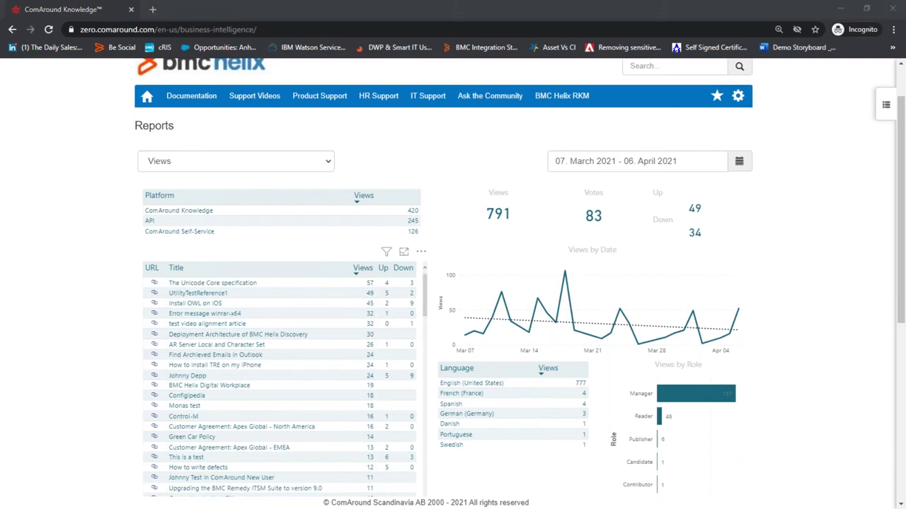
Go to the Best Popcorn Brands tab and open Administration for the BMC Partner Training organization
click(839, 9)
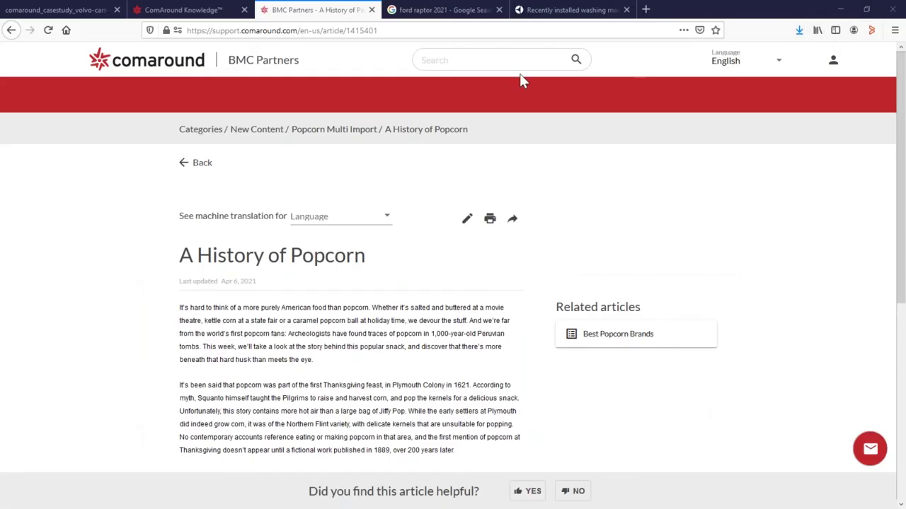
click(202, 9)
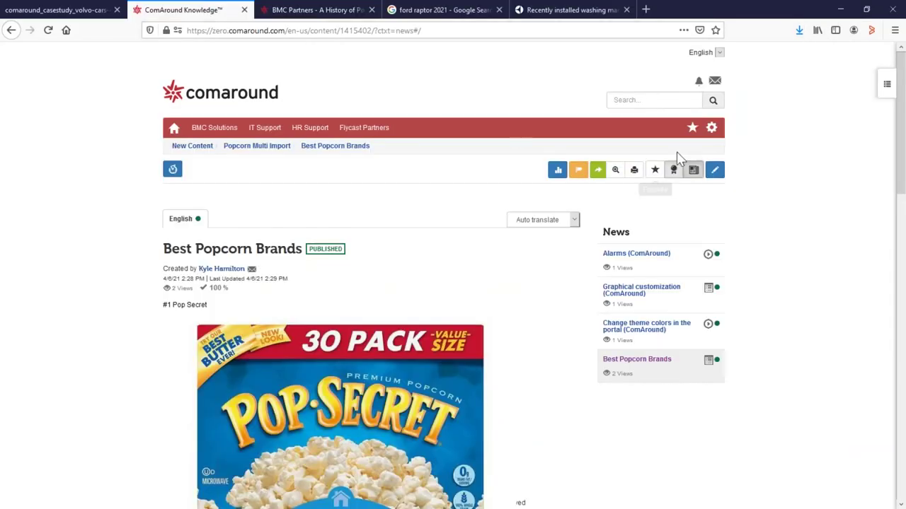
click(712, 129)
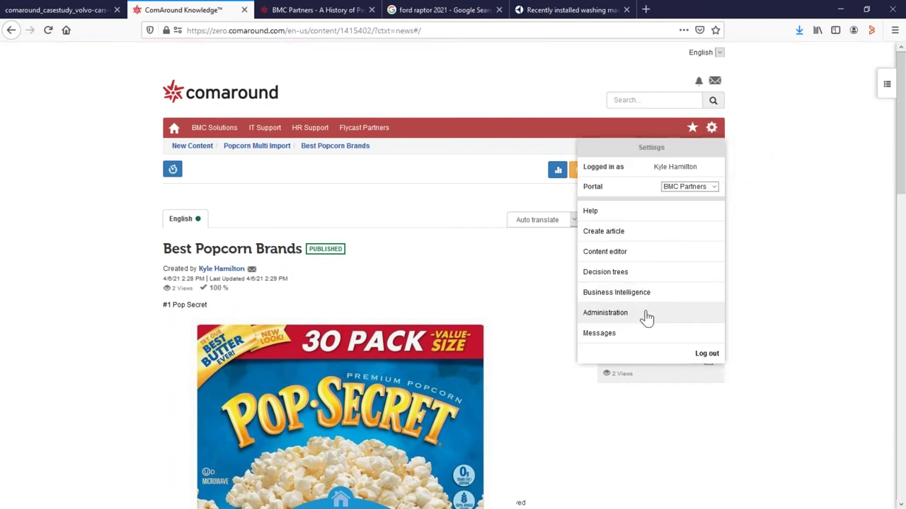
click(644, 317)
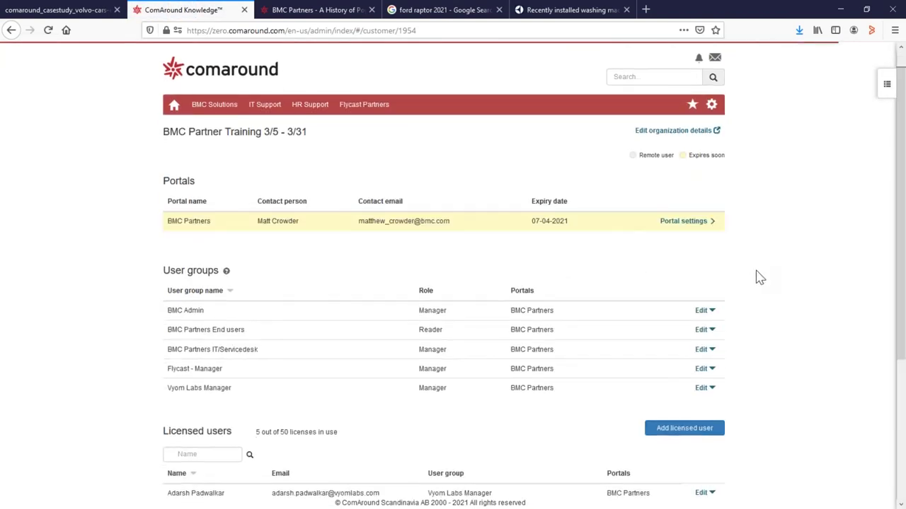
scroll(759, 277, down, 2)
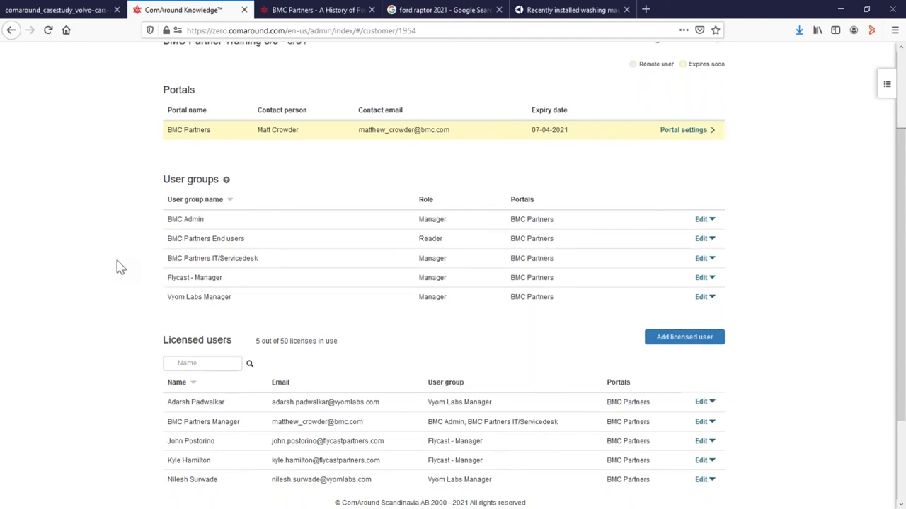
scroll(116, 262, up, 1)
scroll(118, 263, up, 3)
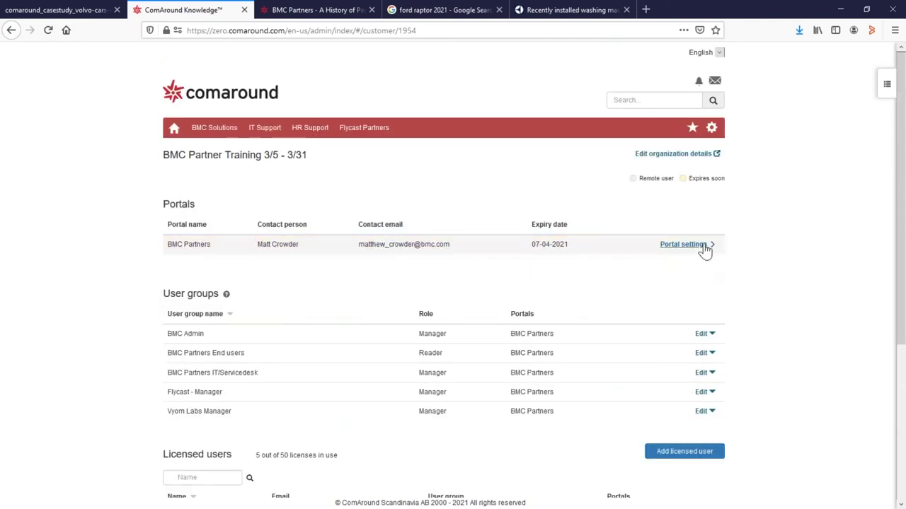
Review the BMC Partners portal settings: six languages, customizable headers and custom domain
click(698, 246)
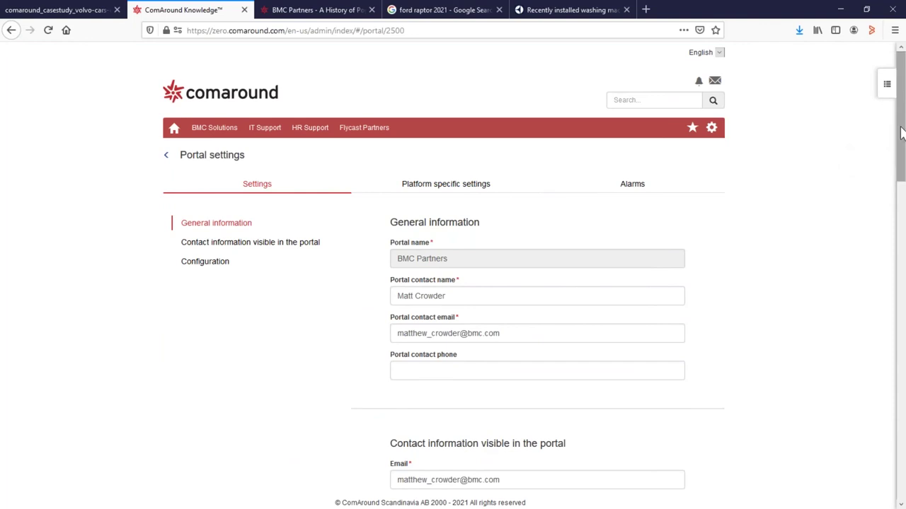
drag(899, 132, 895, 290)
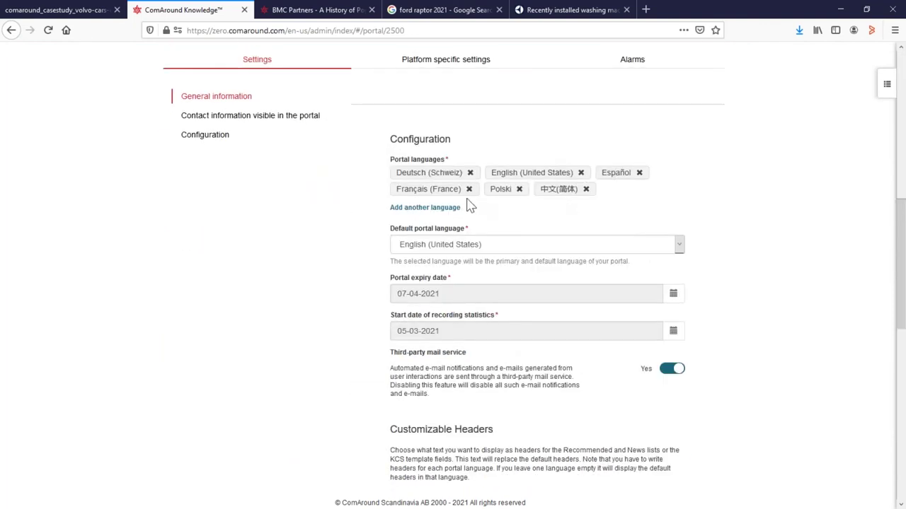
scroll(348, 206, down, 3)
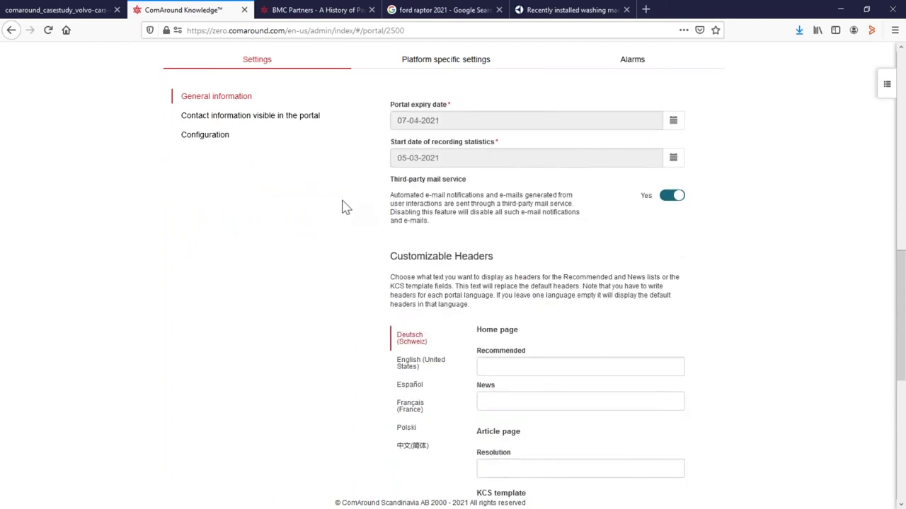
scroll(342, 207, up, 3)
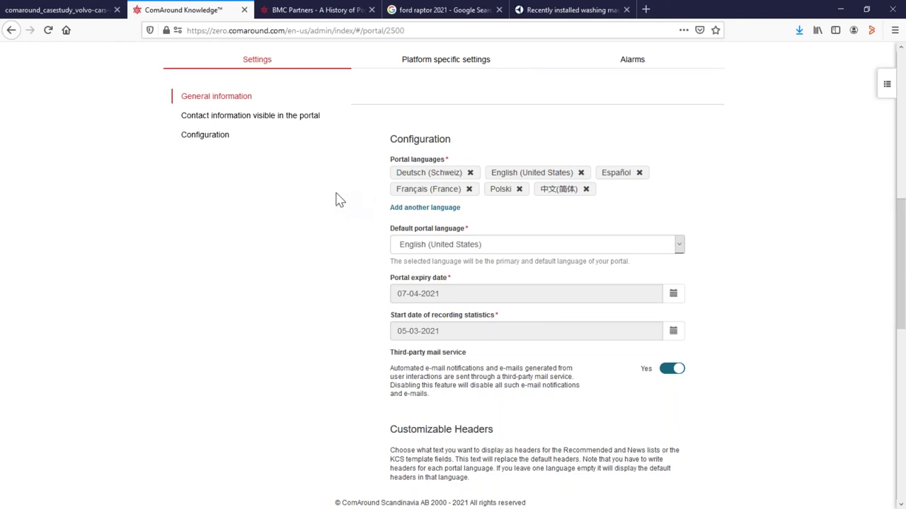
scroll(337, 199, down, 10)
scroll(341, 208, up, 1)
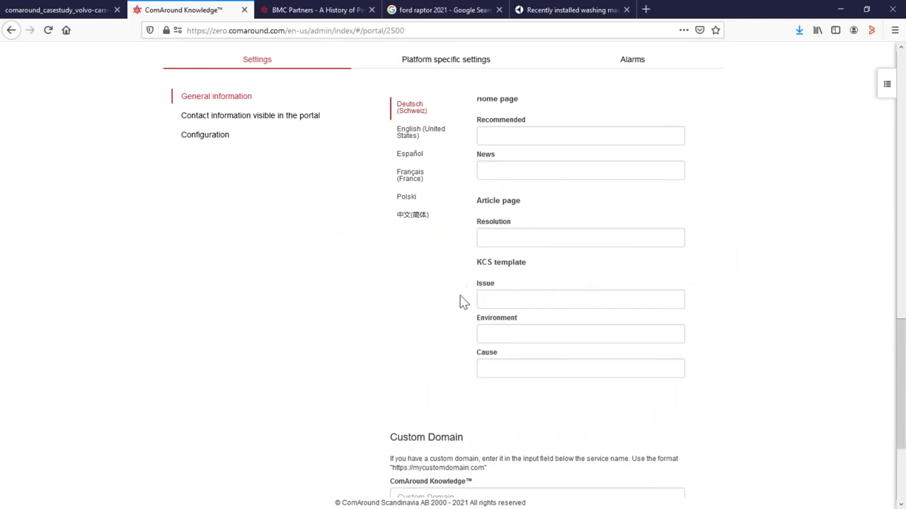
scroll(367, 279, down, 3)
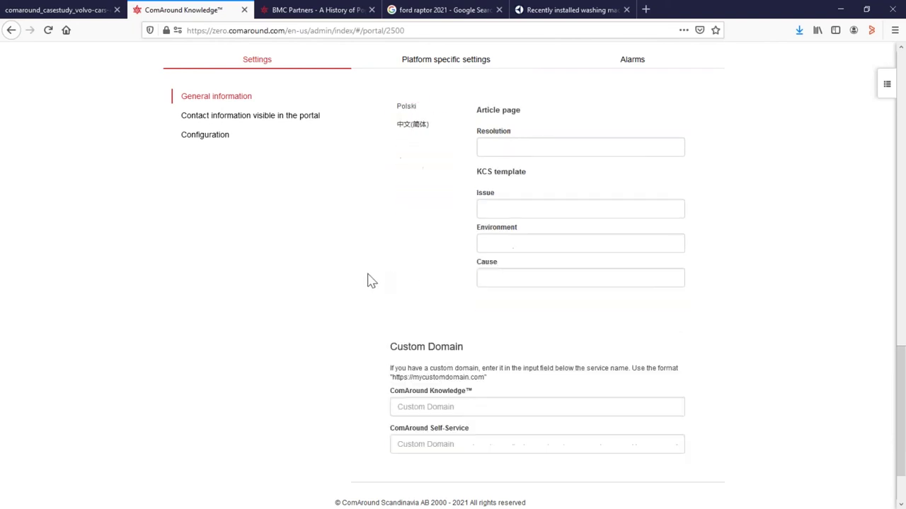
scroll(370, 276, up, 10)
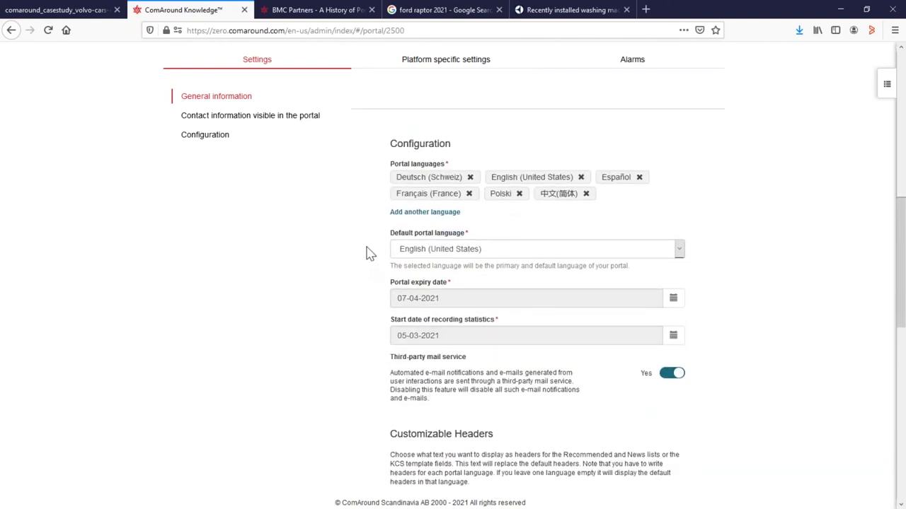
Scroll through the ComAround Knowledge graphical customization under Platform specific settings
click(442, 64)
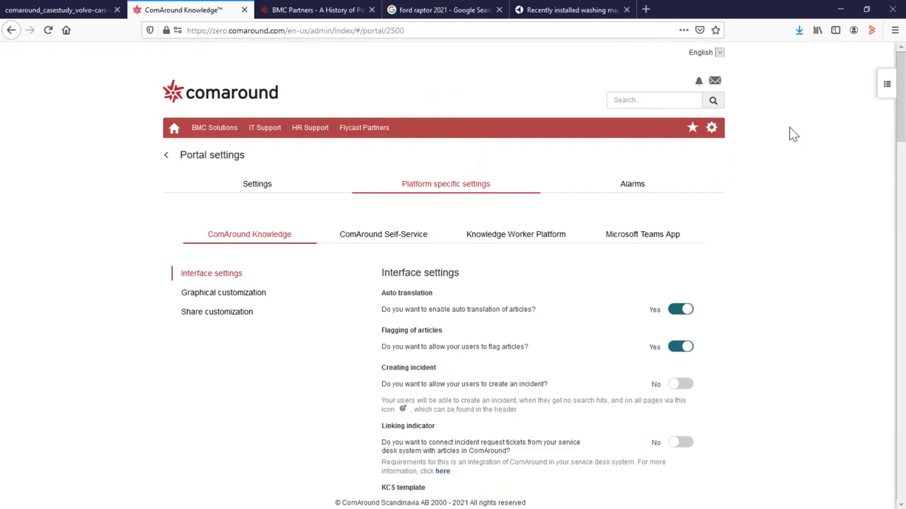
drag(900, 126, 900, 233)
scroll(526, 258, down, 2)
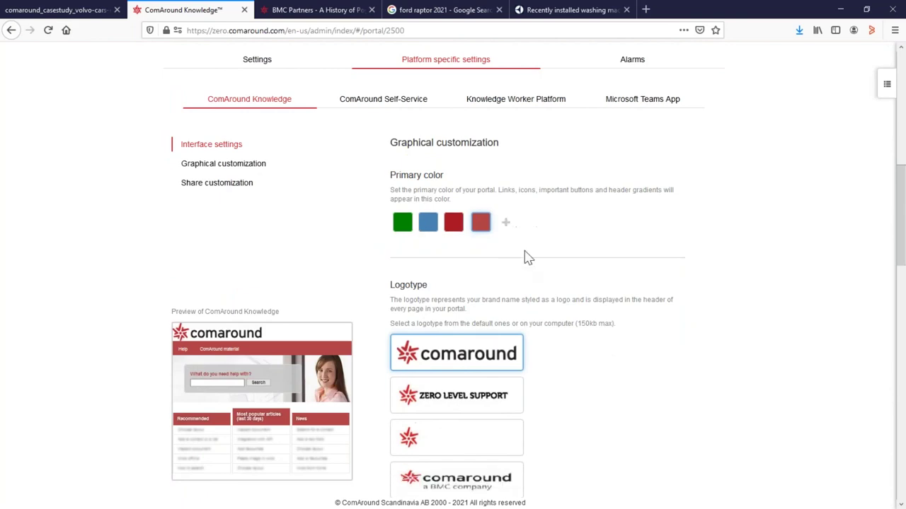
scroll(564, 289, down, 5)
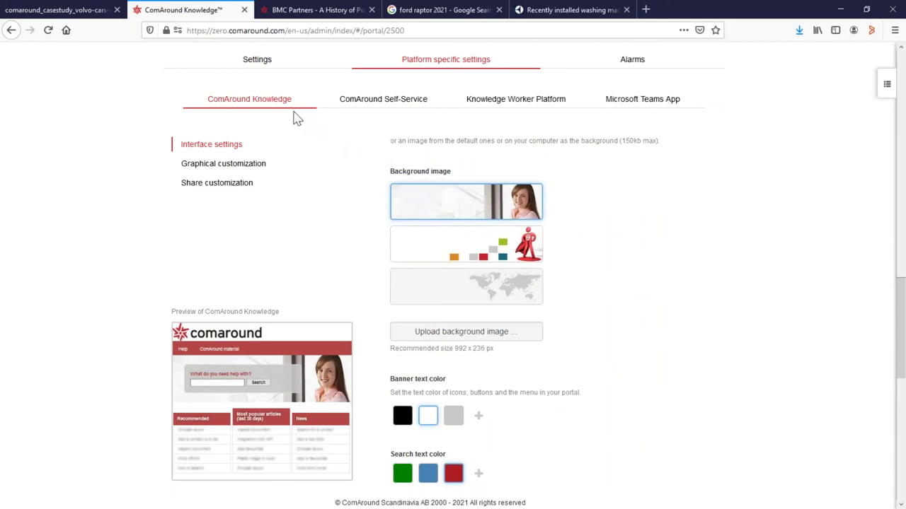
Review the Self-Service customization, then show the Alarms list with its No search hits alarm
click(369, 104)
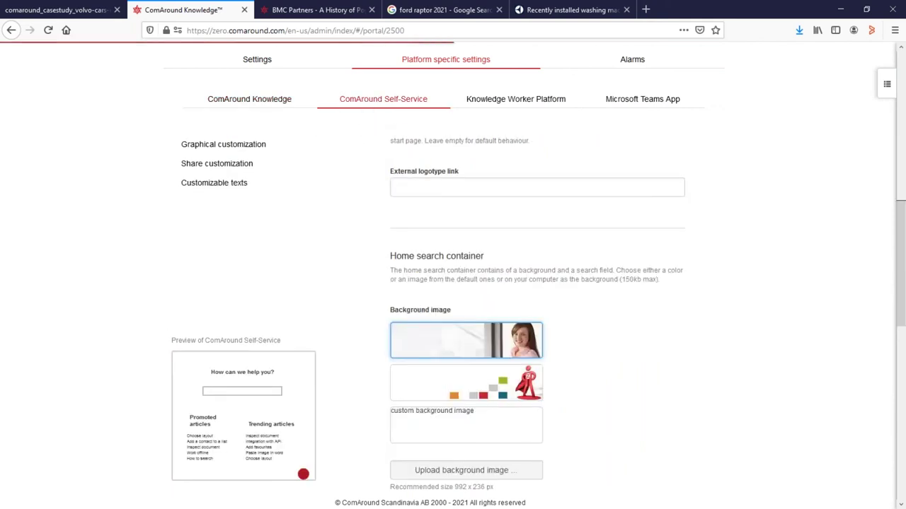
scroll(729, 198, up, 4)
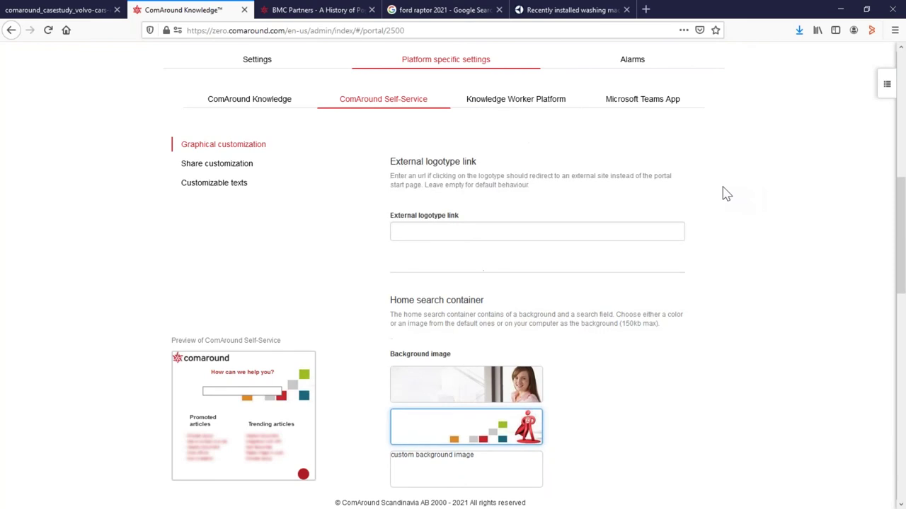
scroll(735, 201, up, 5)
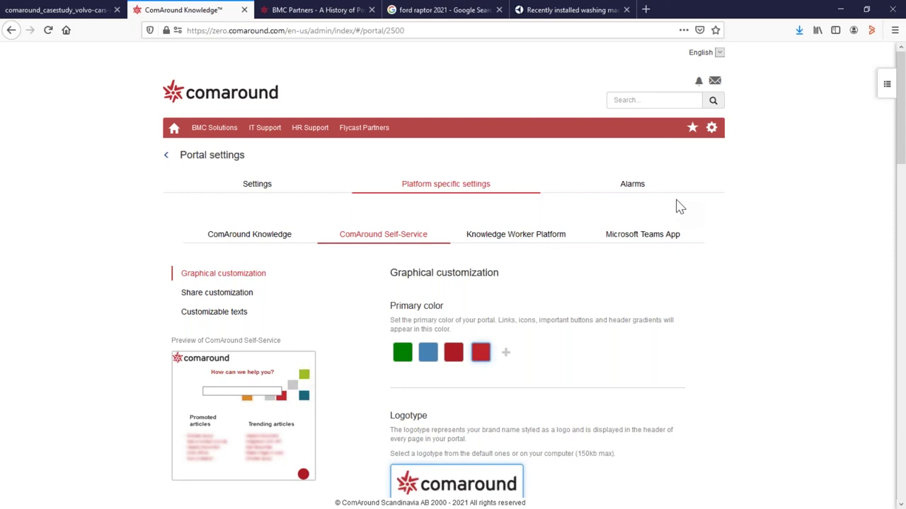
click(635, 188)
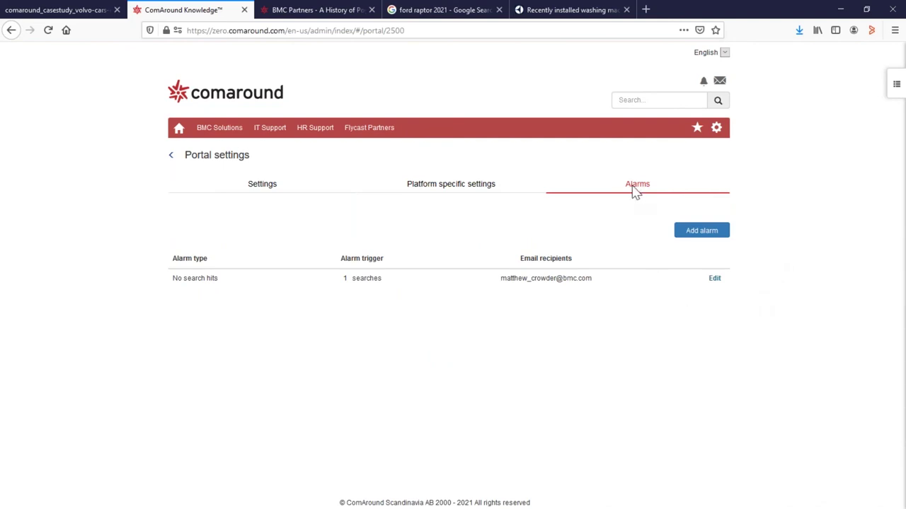
Start a new No search hits alarm and raise its search-count trigger from 10 to 12
click(696, 235)
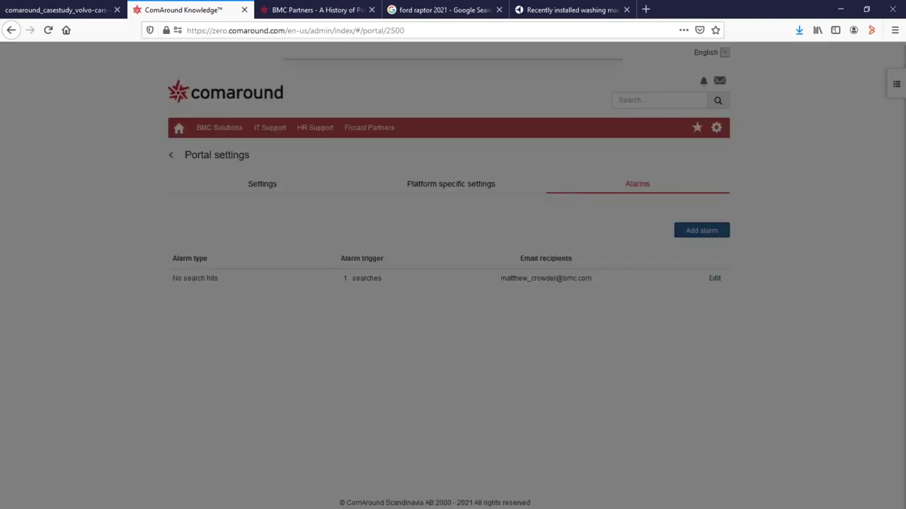
click(438, 117)
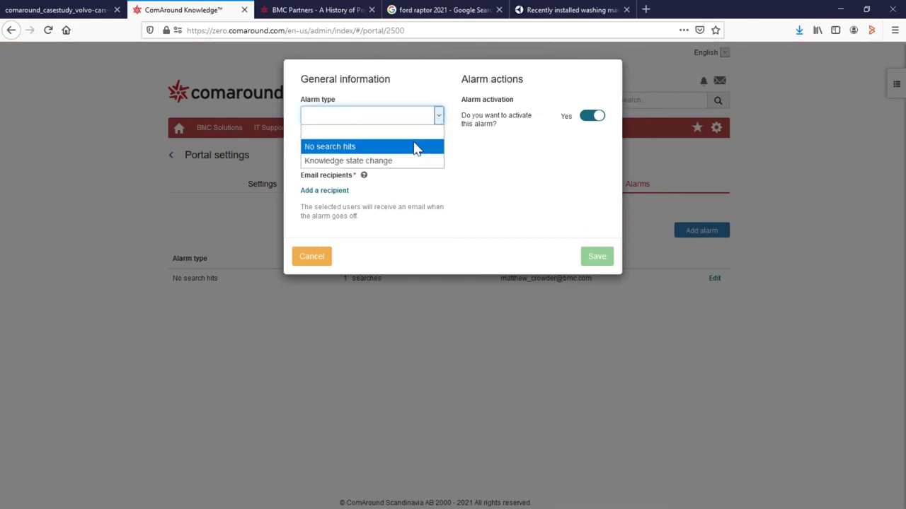
click(414, 146)
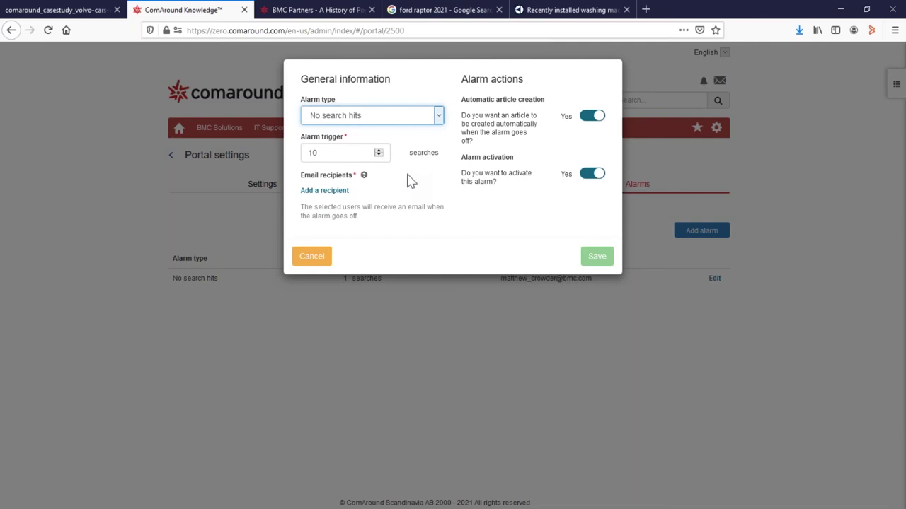
click(379, 150)
click(379, 150)
Switch the draft to a Knowledge state change alarm on Approved, then cancel without saving
click(438, 117)
click(387, 147)
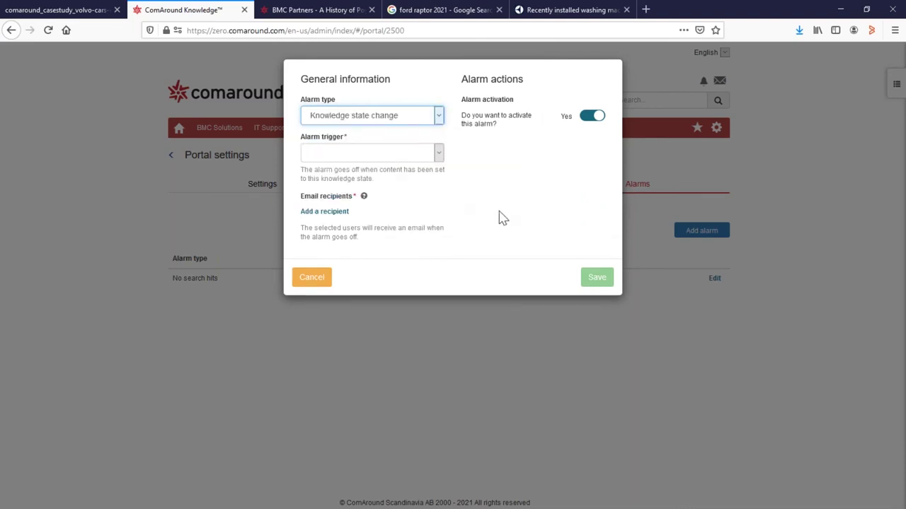
click(438, 154)
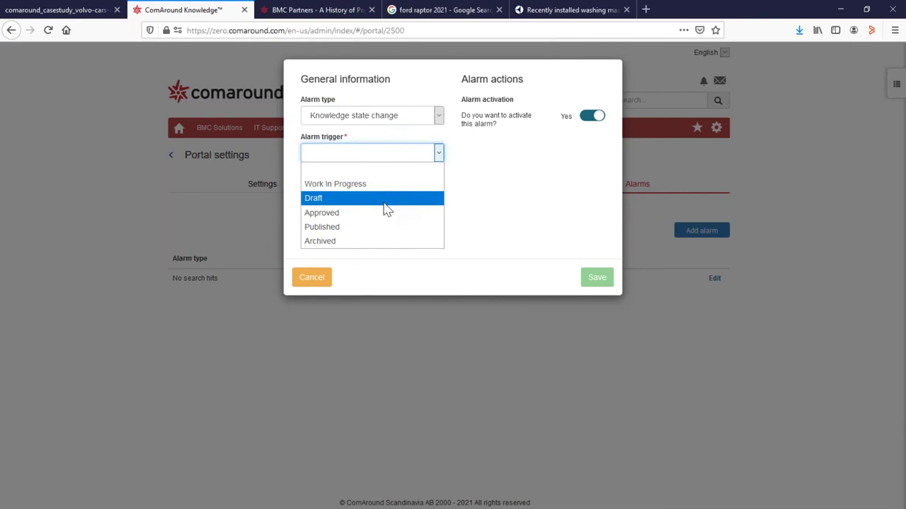
click(357, 213)
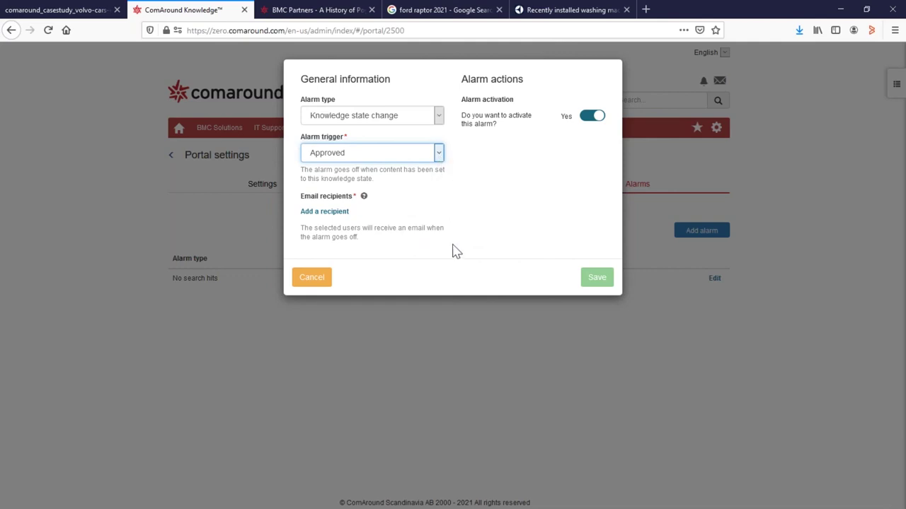
click(316, 285)
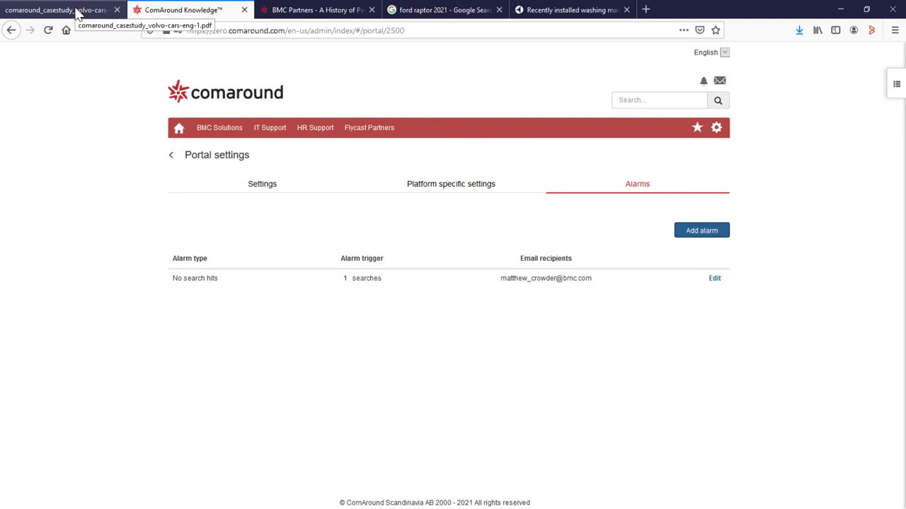
Show the comaround_casestudy_volvo-cars-eng-1.pdf tab at page 8's satisfaction and resolution figures
click(77, 12)
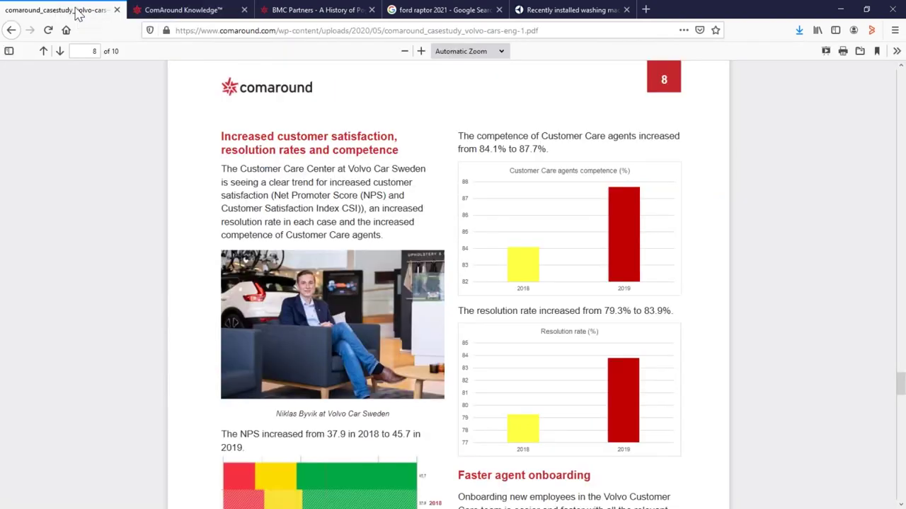